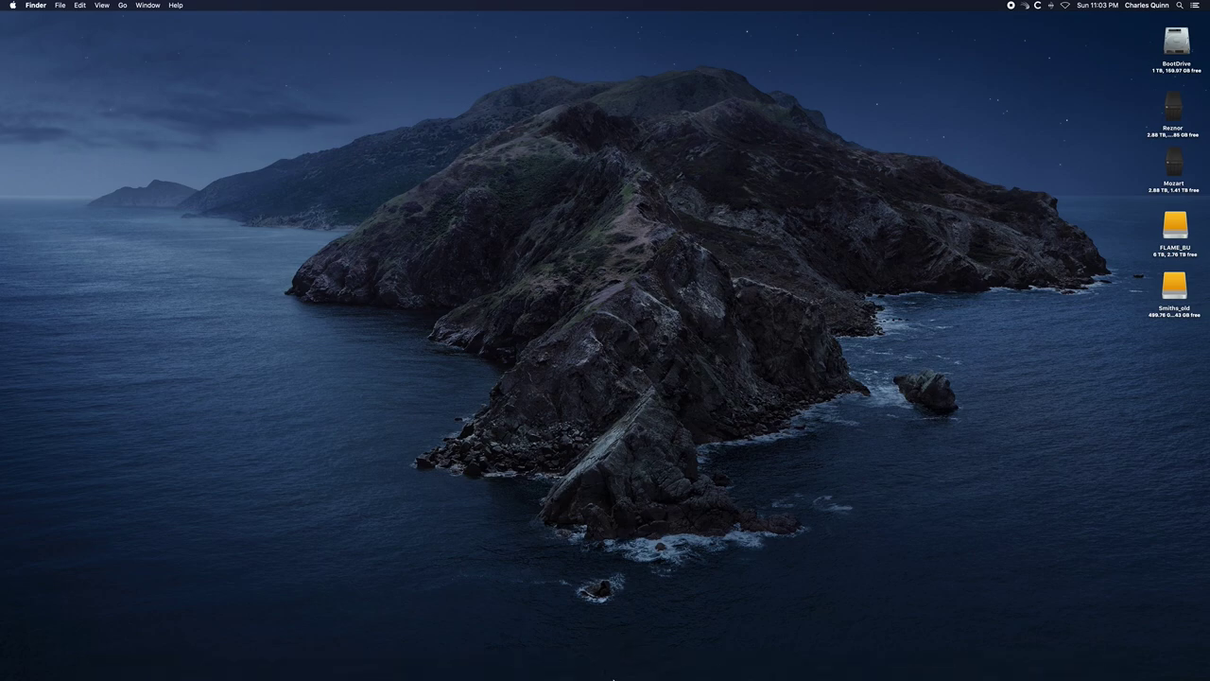
- Switch to Flame and view the red-pen markup frame Clip0005_redpen in the player
click(606, 658)
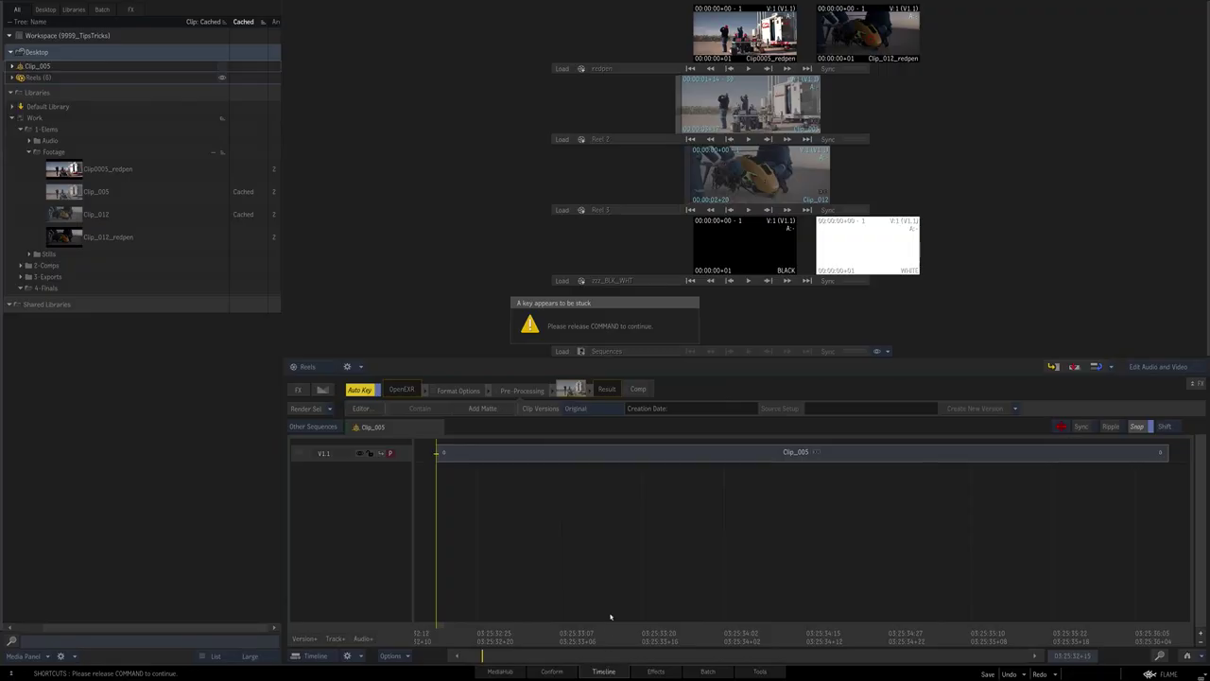
key(super)
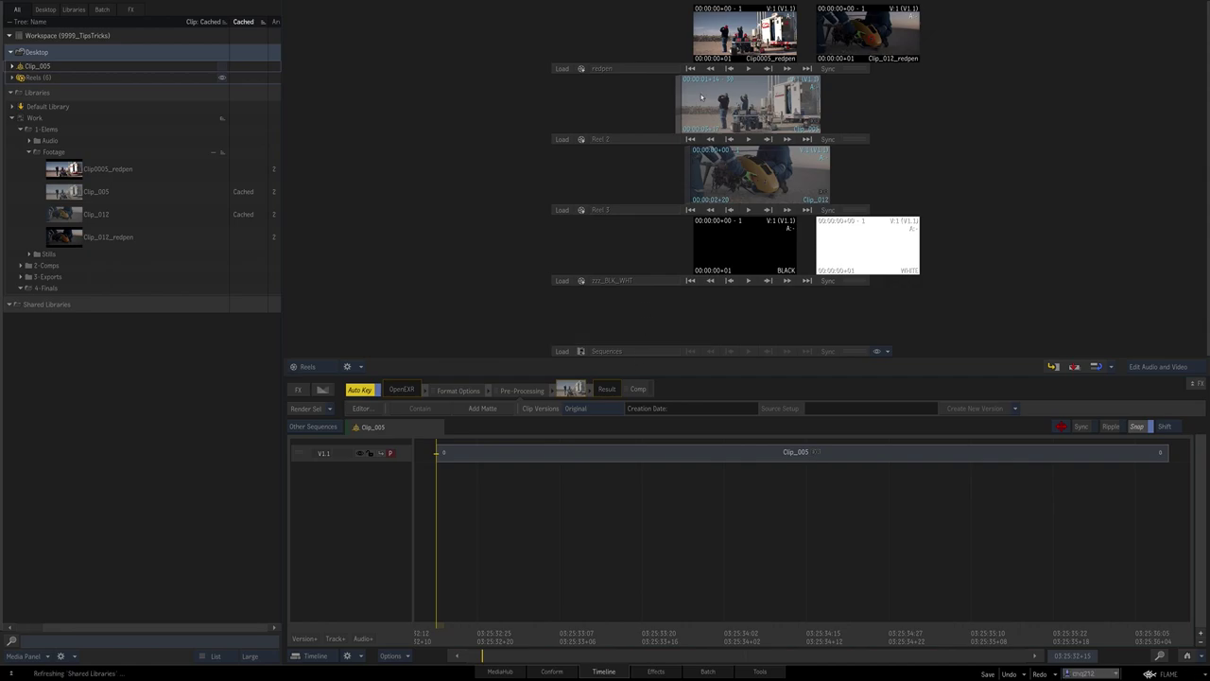
click(745, 35)
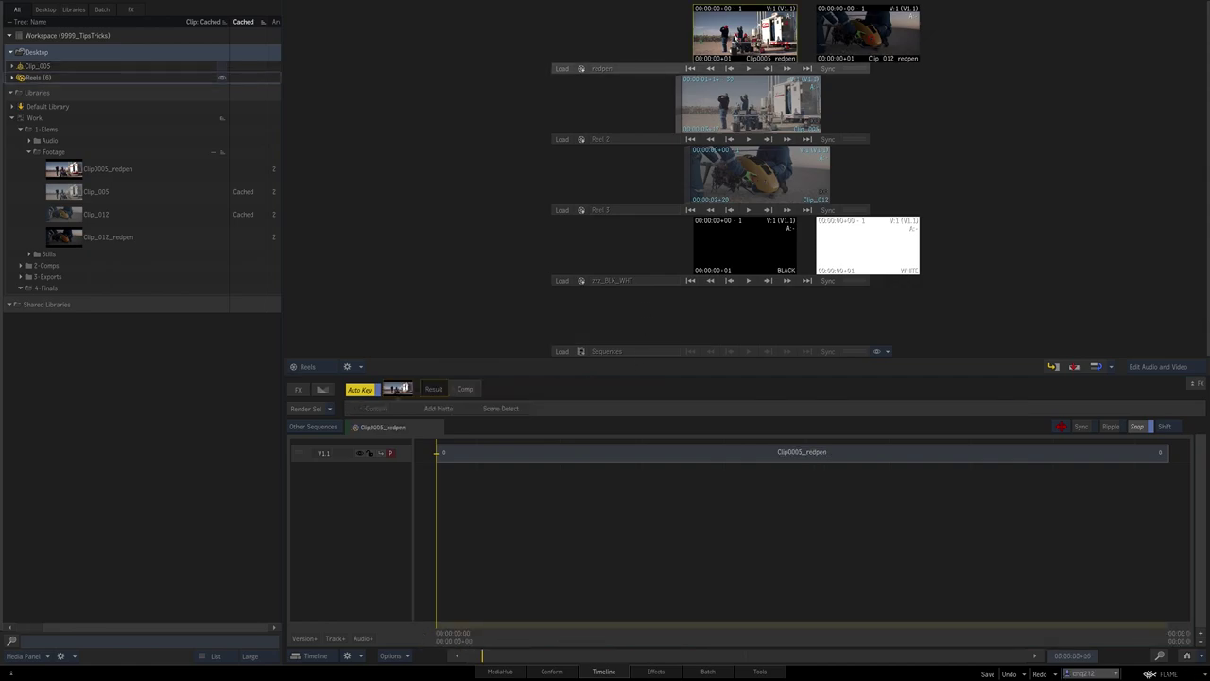
double_click(738, 38)
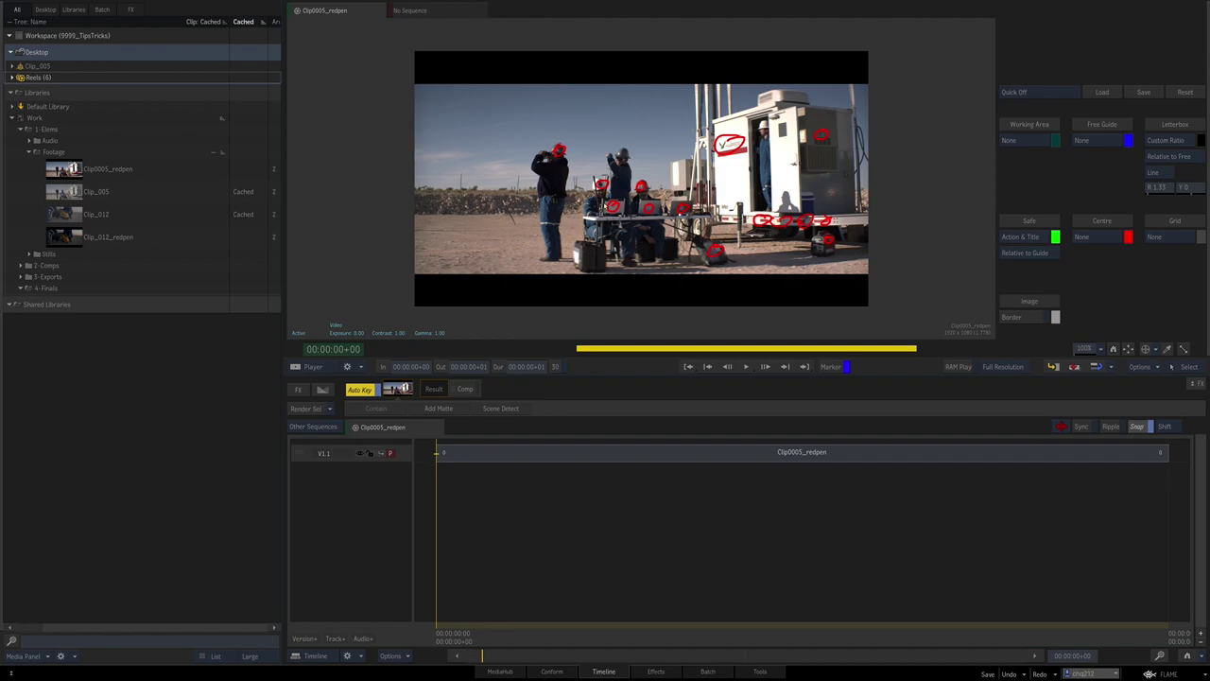
key(Escape)
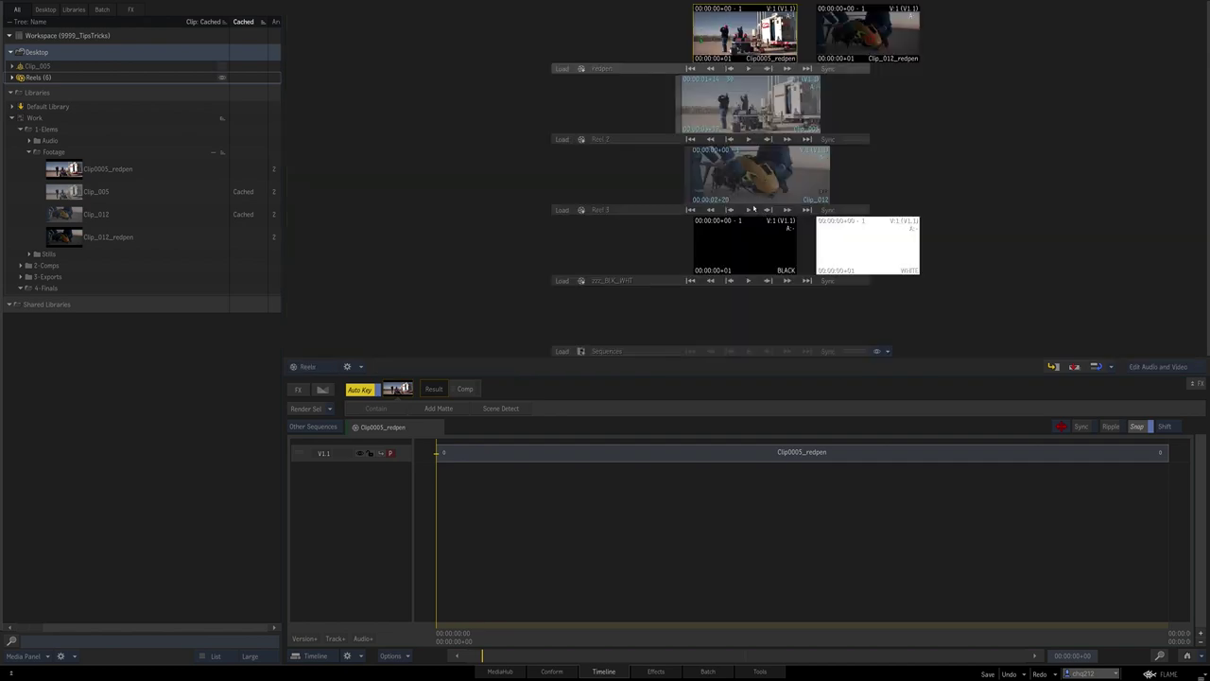
- Scrub through Clip_005 in the player and check it against the Clip0005_redpen markup frame
double_click(743, 120)
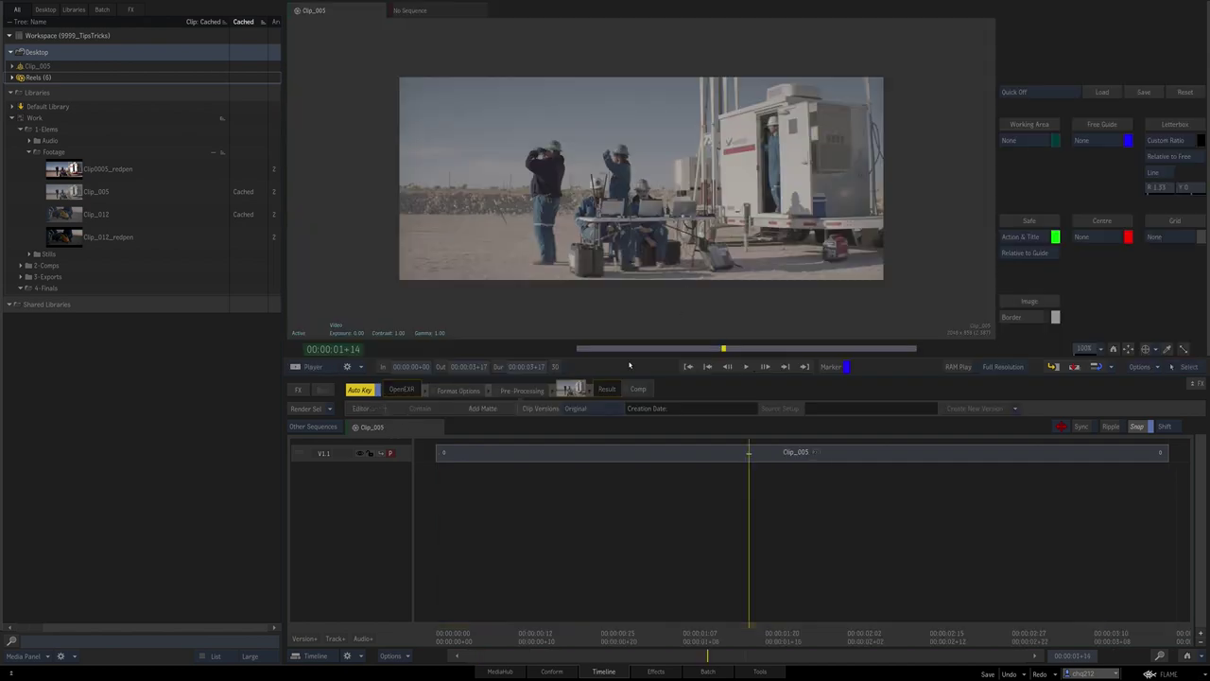
click(638, 349)
drag(638, 353, 883, 350)
key(Escape)
double_click(745, 28)
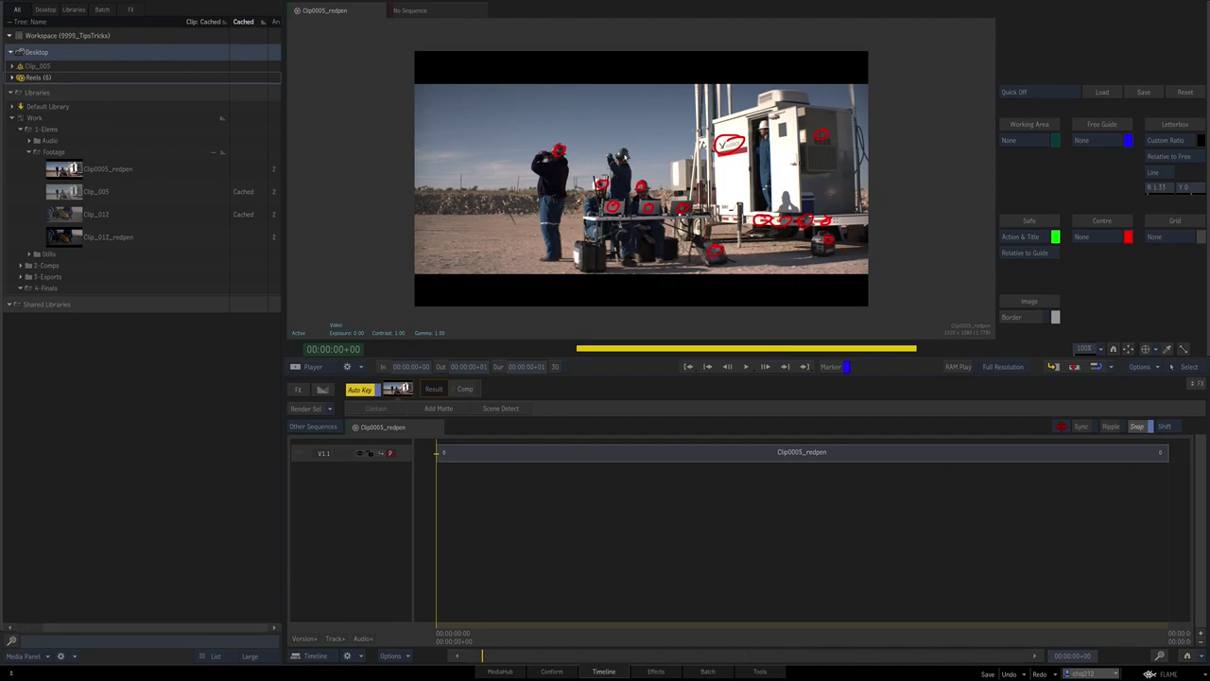
key(Escape)
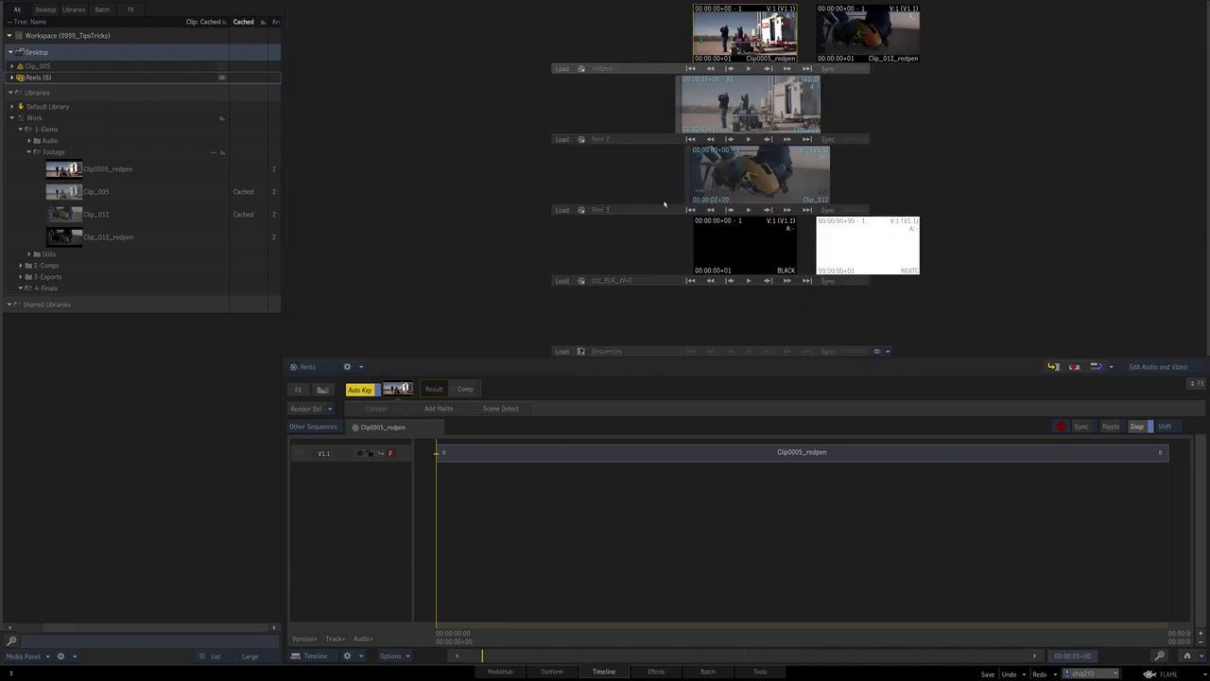
- Open the Batch setup for Clip_005 and scrub the shot to its last frames in the viewing contexts
click(705, 671)
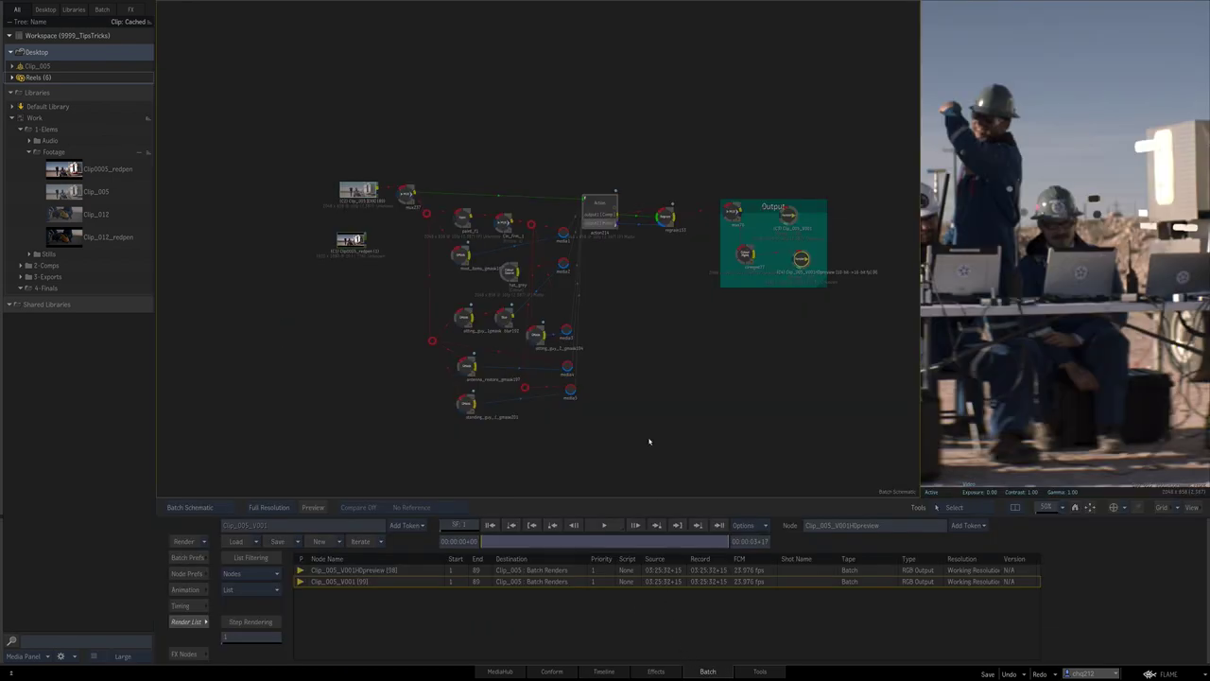
drag(353, 191, 331, 184)
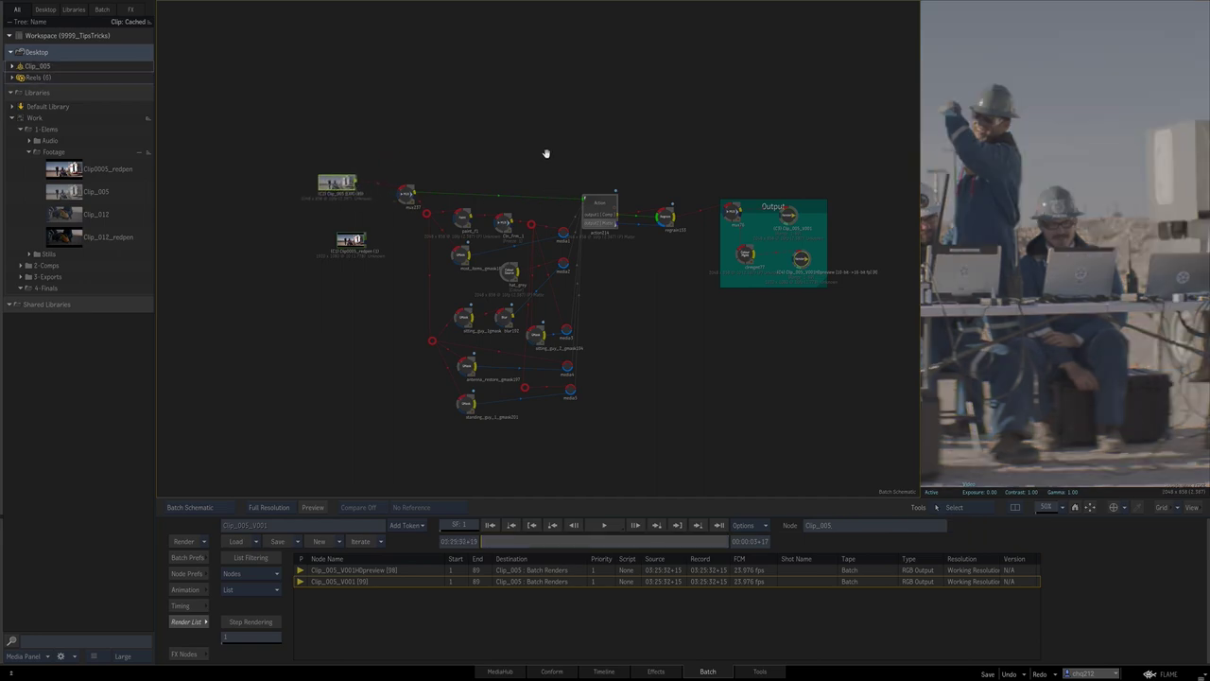
key(2)
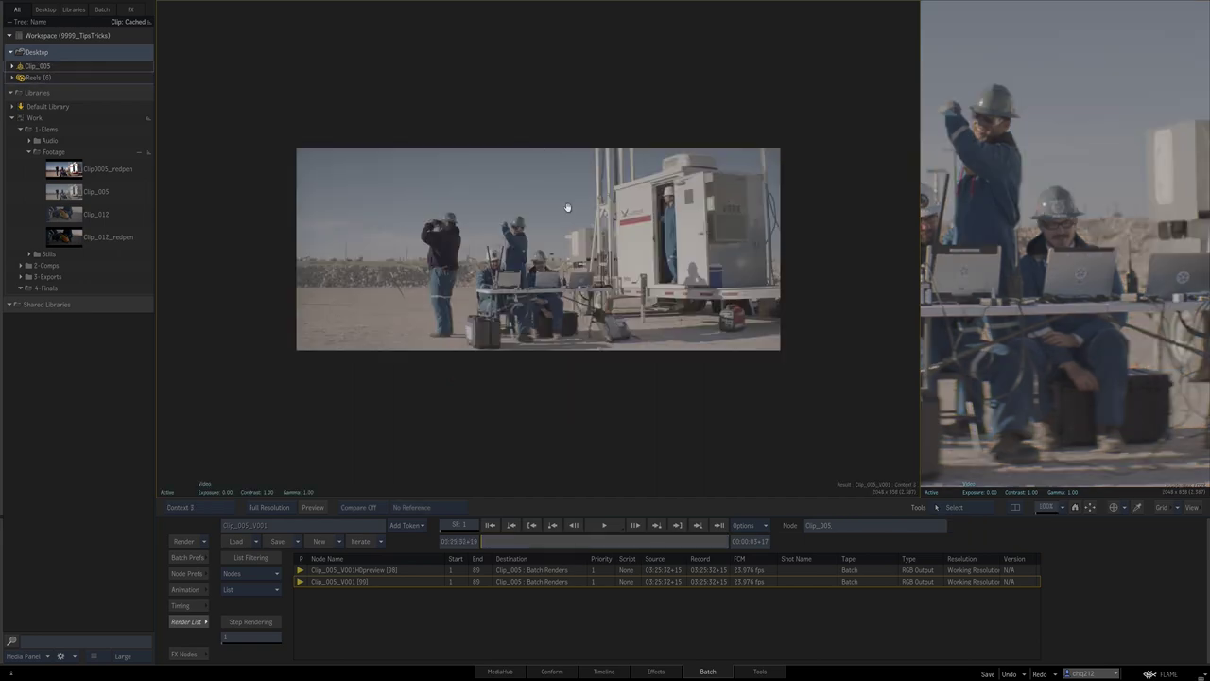
key(3)
drag(499, 540, 737, 524)
key(Escape)
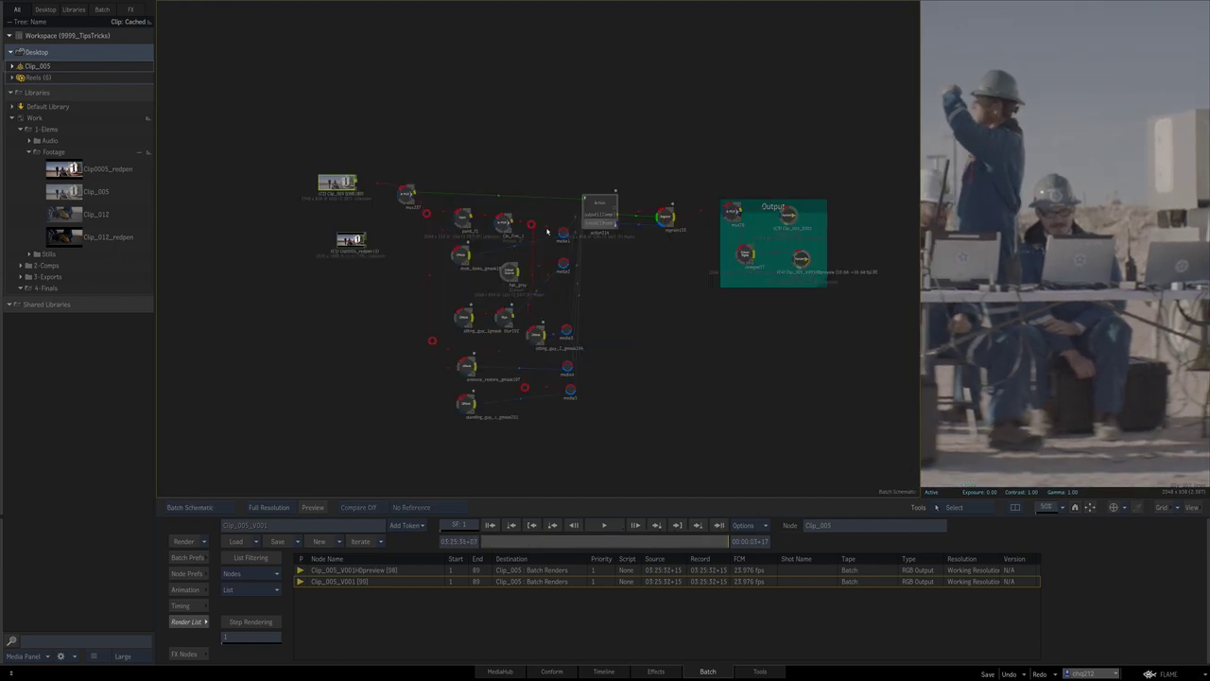
- Line up the action214 node and the first mux node with the Clip_005 source in the Batch schematic
drag(599, 207, 598, 194)
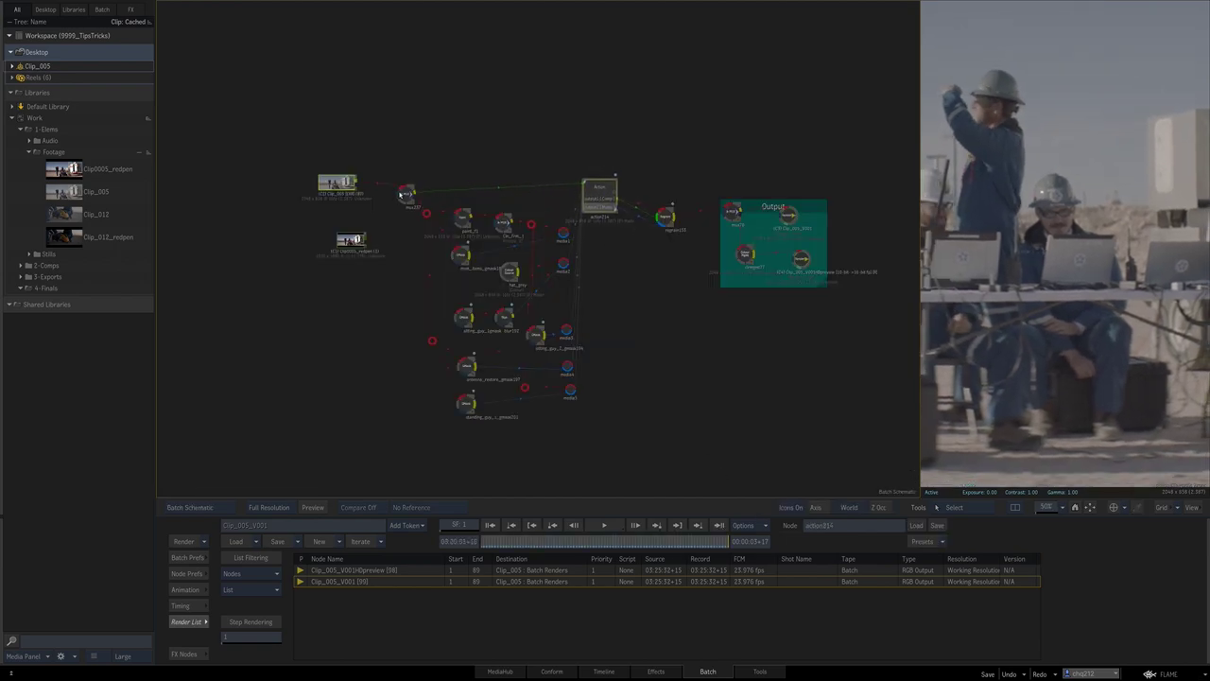
drag(404, 194, 410, 181)
click(600, 186)
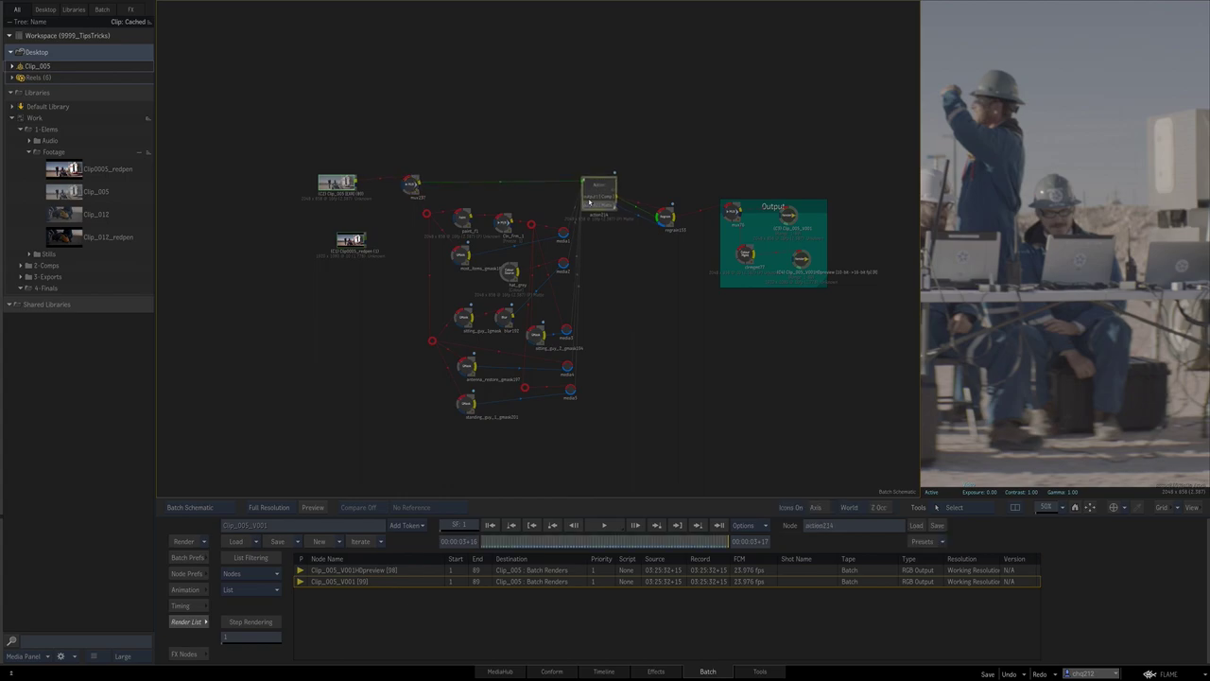
- Reset the DefaultCam camera inside the action214 schematic and return to the Batch schematic
key(grave)
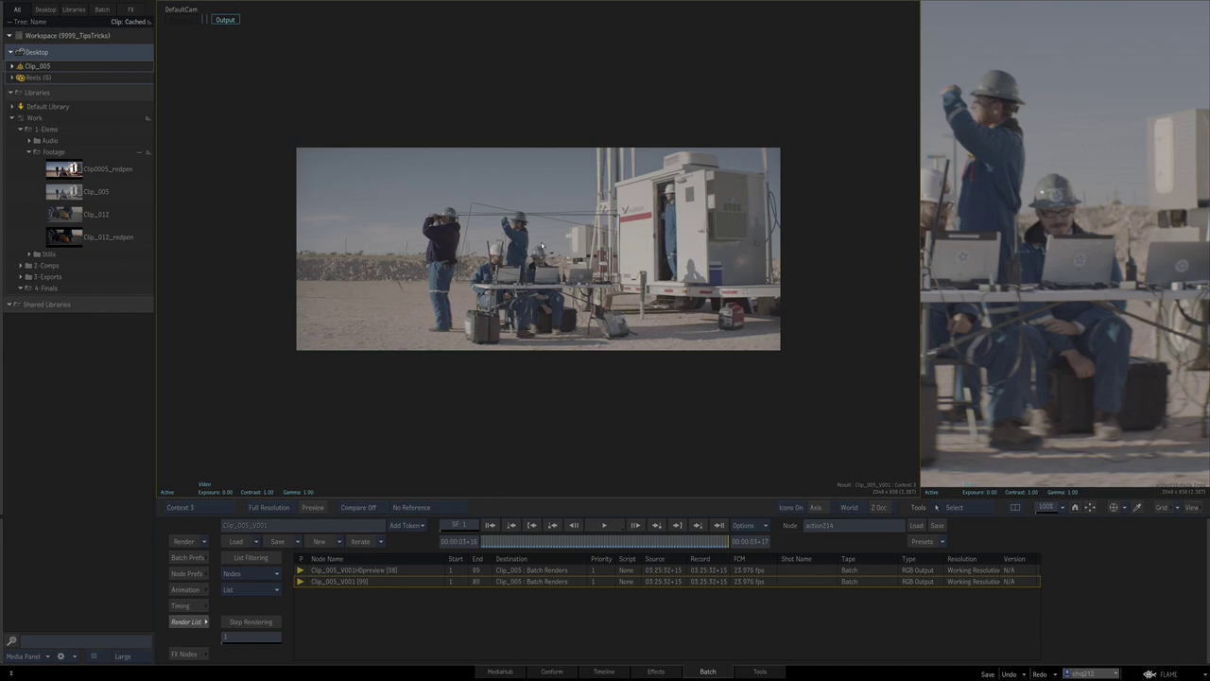
scroll(548, 254, down, 2)
scroll(548, 254, up, 4)
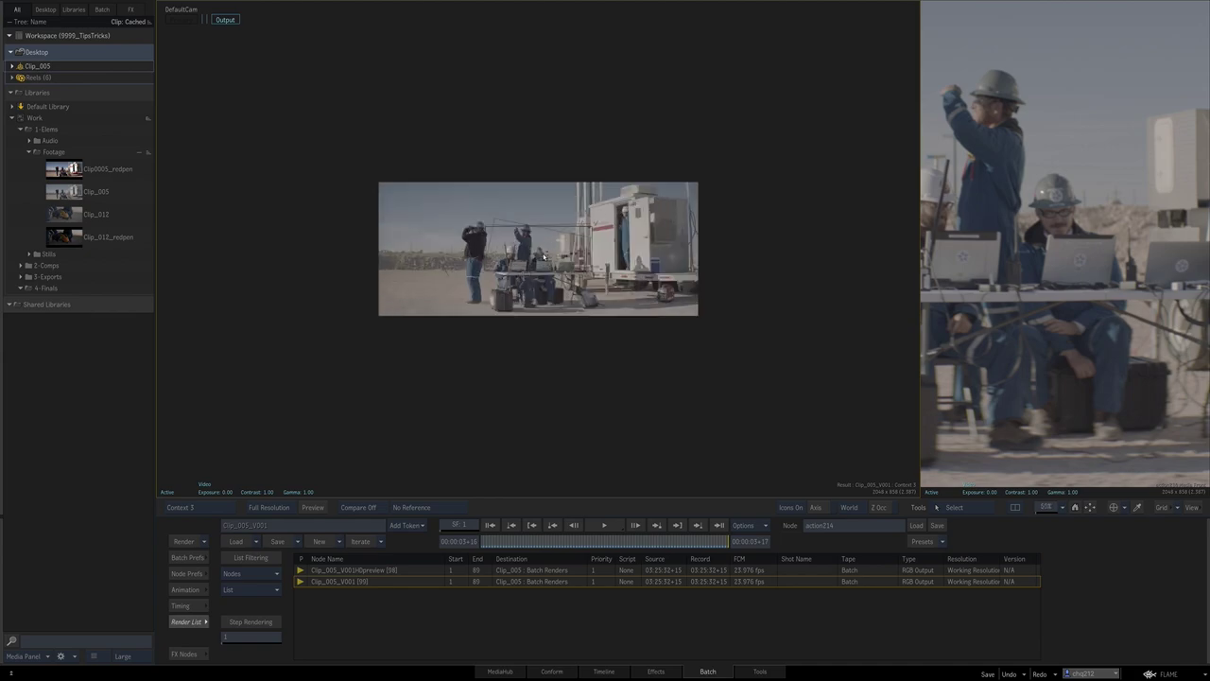
key(Escape)
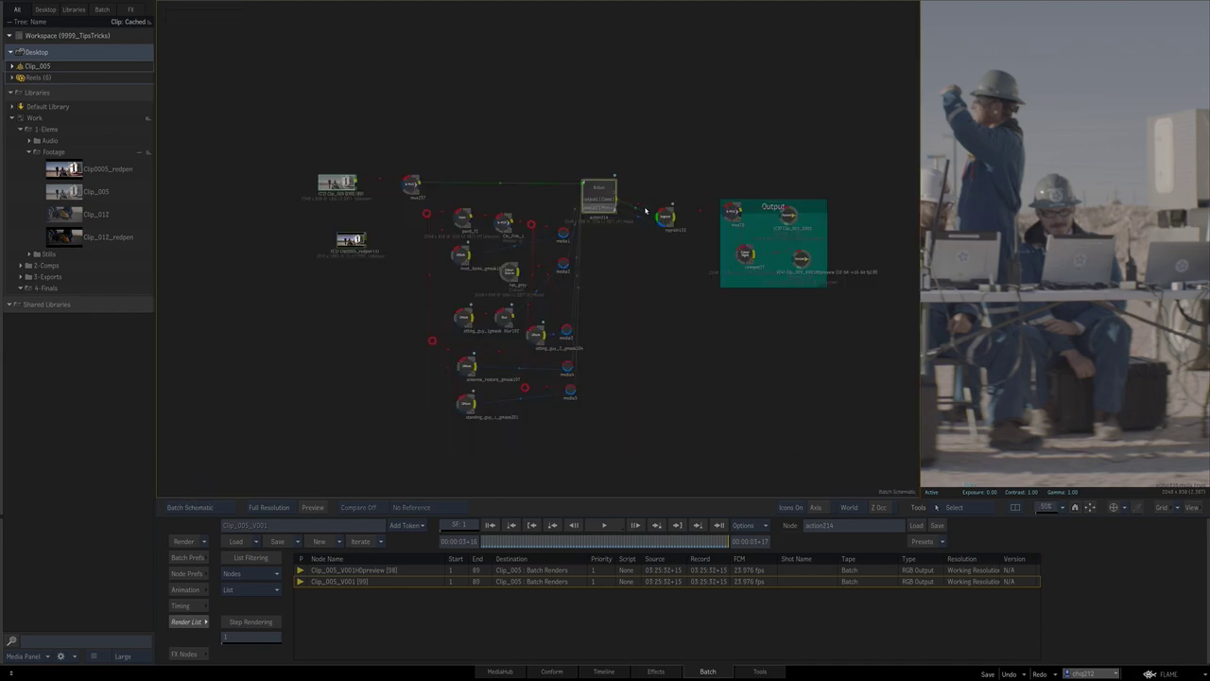
key(Escape)
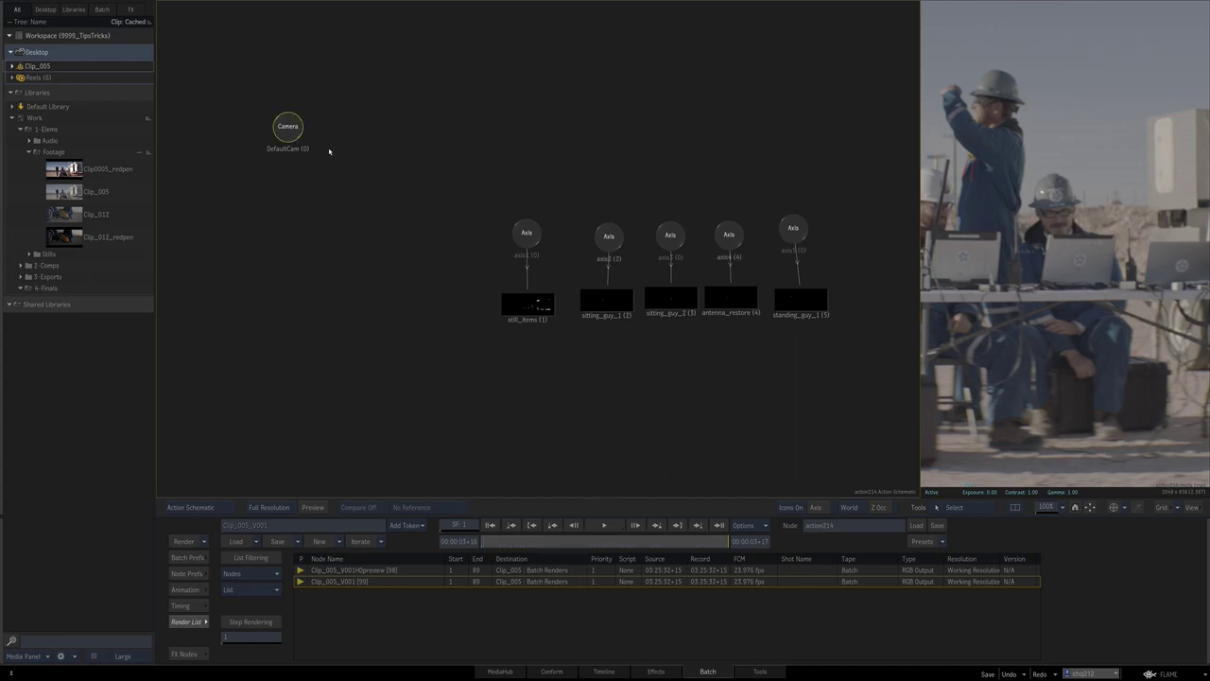
right_click(291, 121)
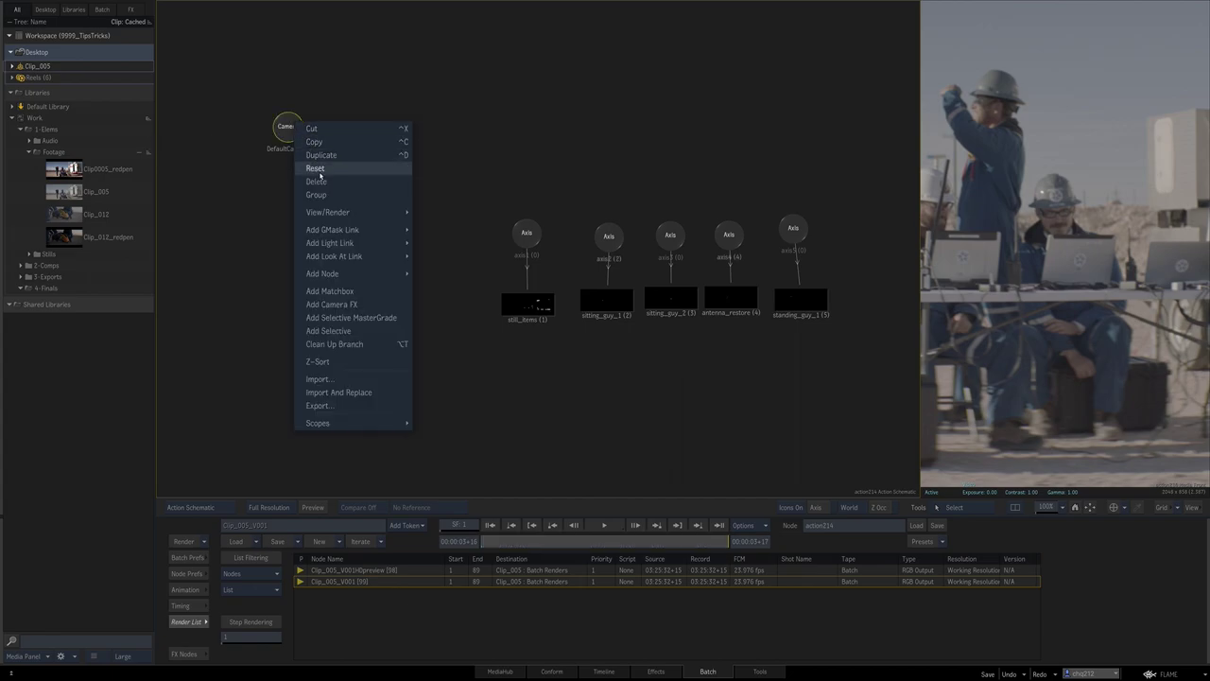
click(316, 172)
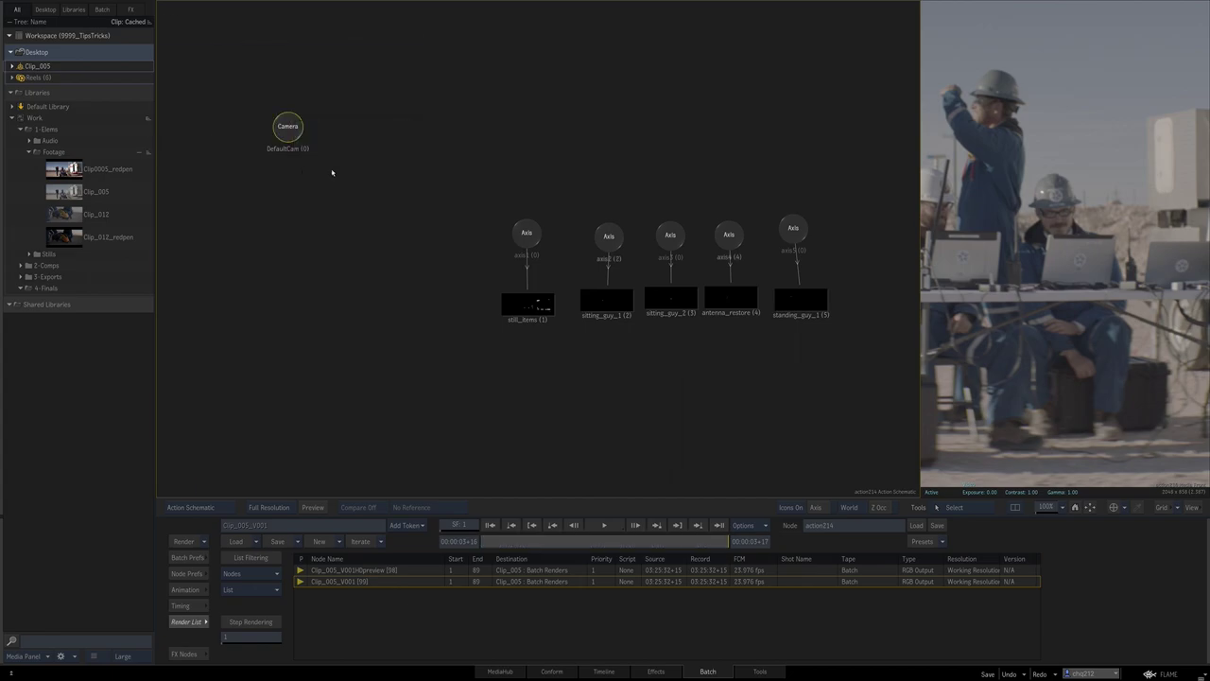
key(F4)
key(Escape)
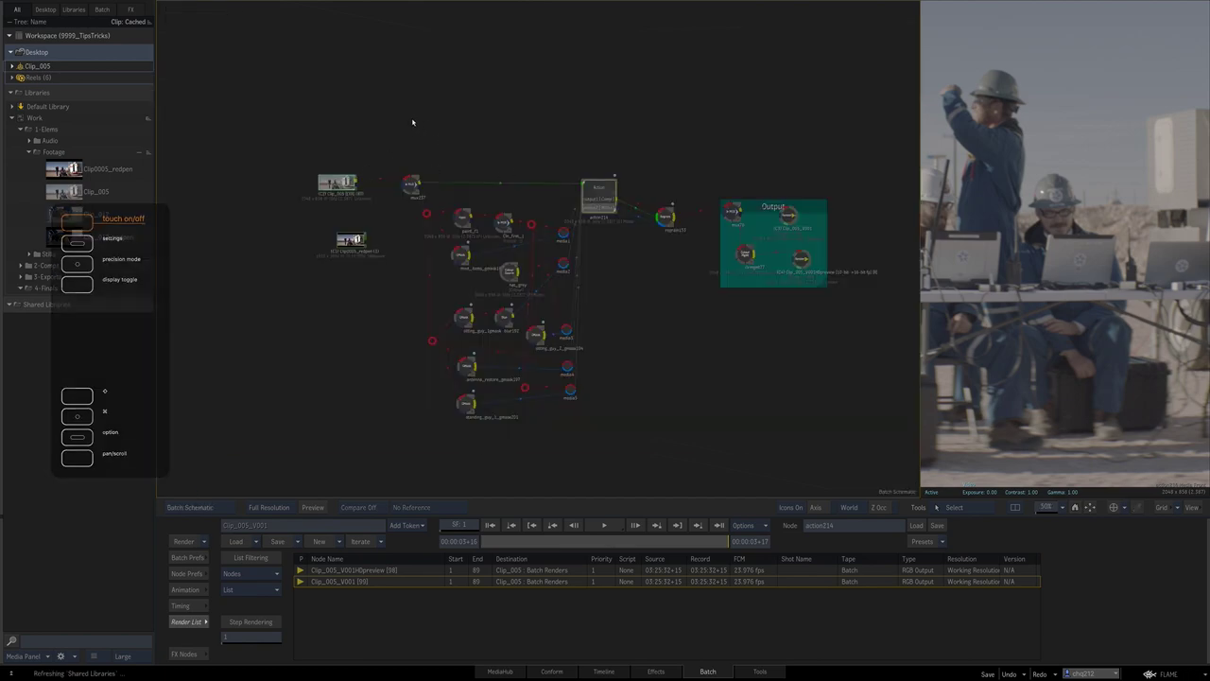
- View the Clip_005 source in context 2, and compare Clip0005_redpen in context 1 with the HD preview in context 4
key(F1)
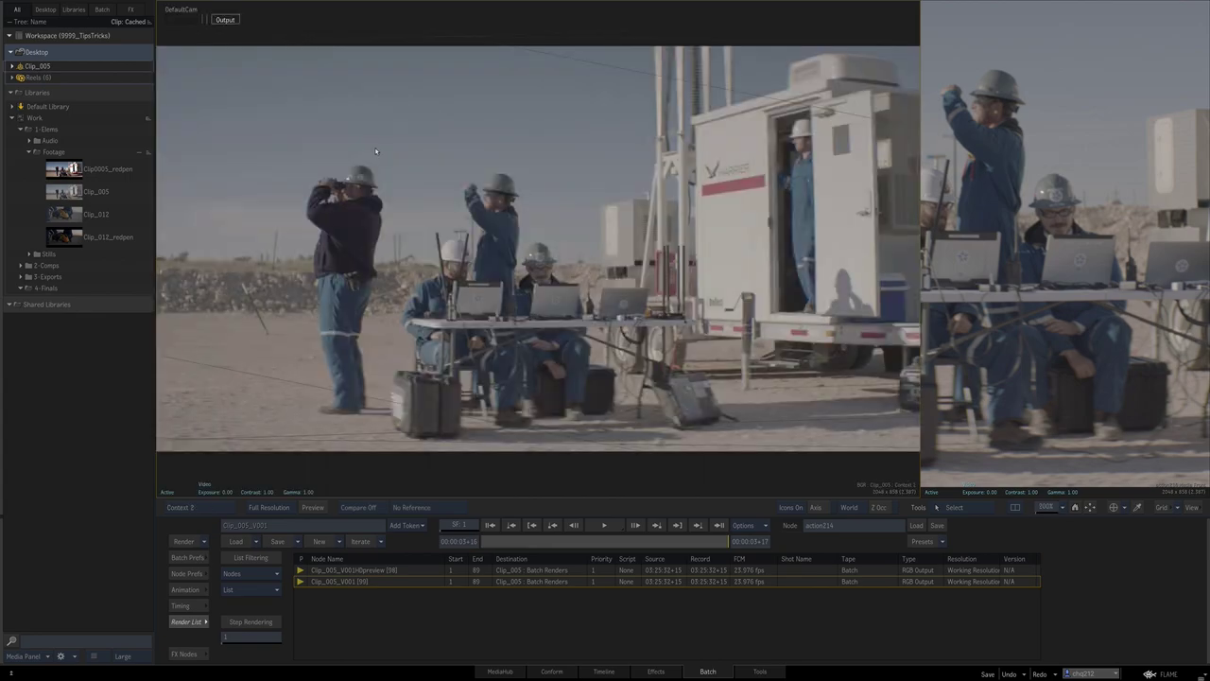
key(grave)
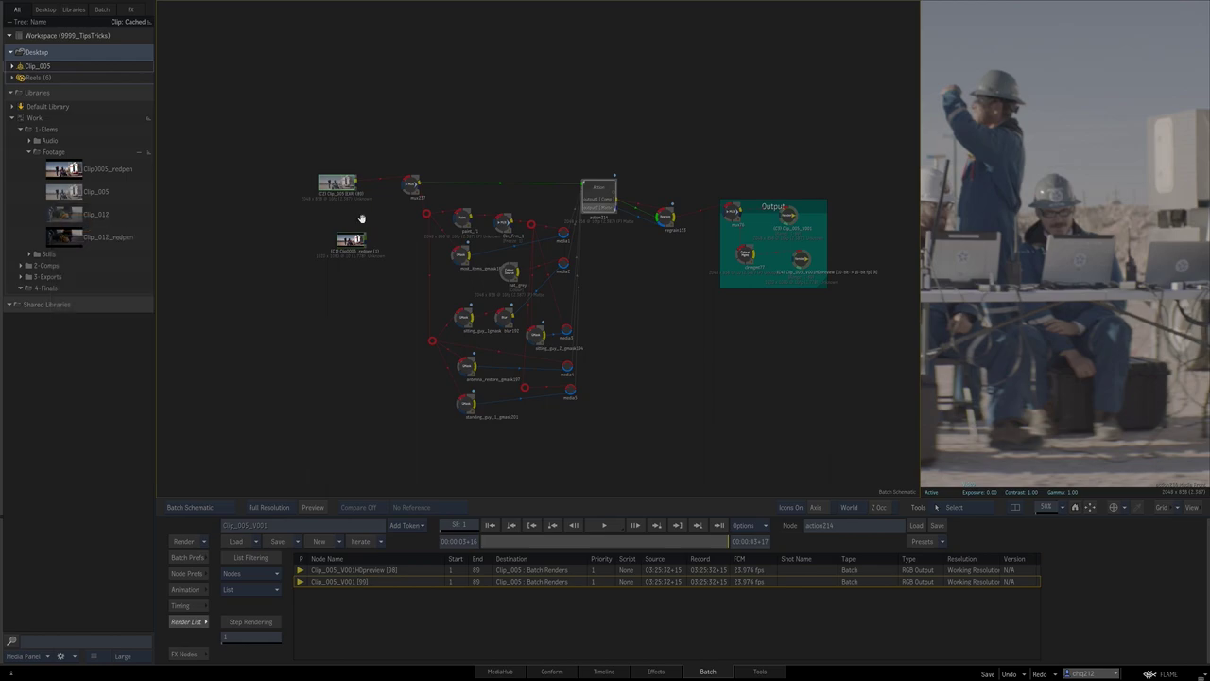
key(F1)
key(4)
key(1)
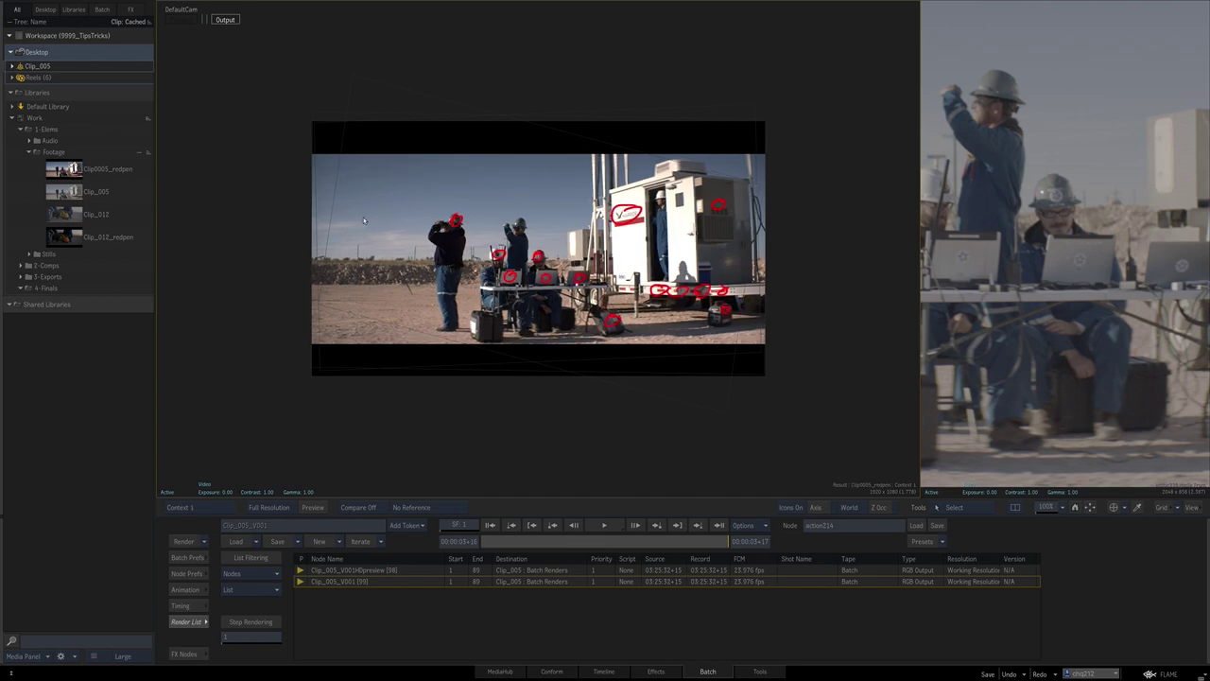
key(4)
- Go to the first frame and flip repeatedly between the red-pen reference and the HD preview output to check the cleanup
click(491, 525)
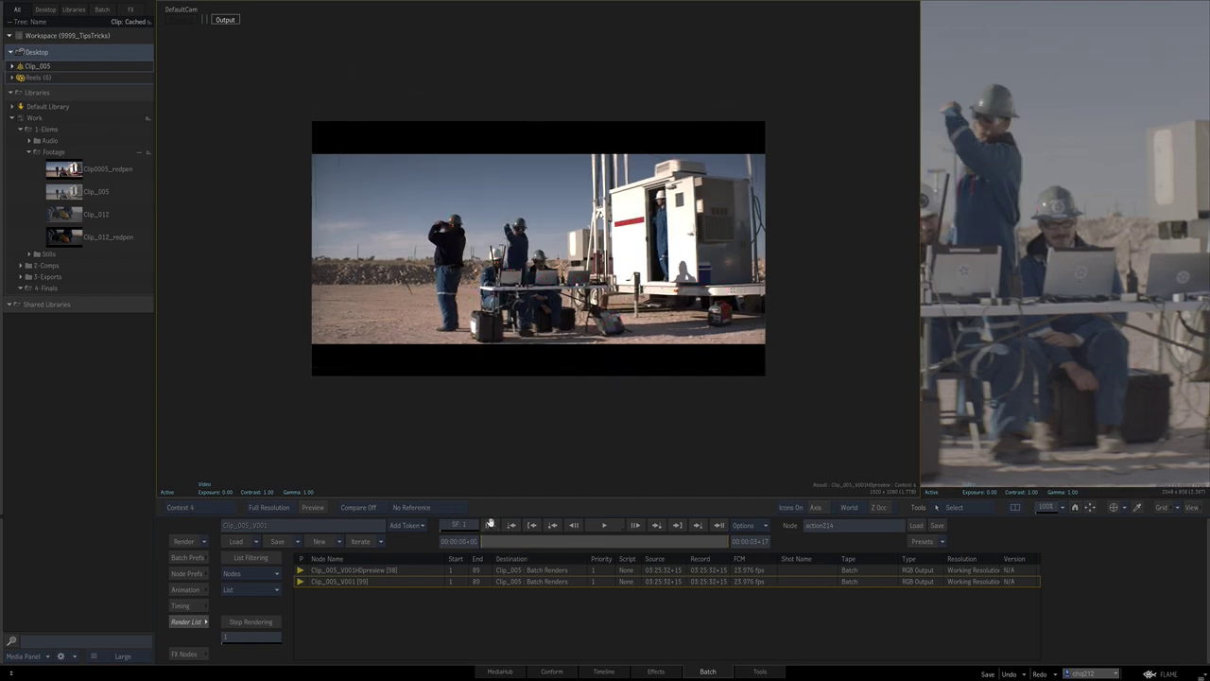
key(1)
key(4)
key(1)
key(4)
key(1)
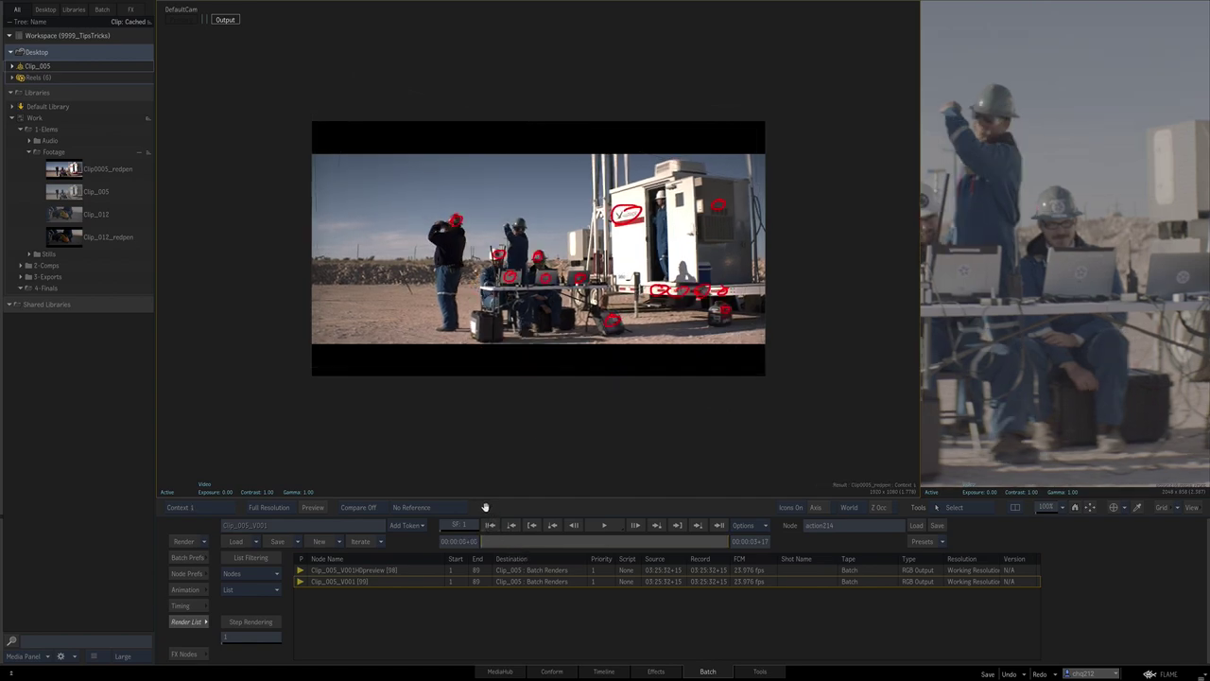
key(4)
key(1)
key(4)
key(1)
key(4)
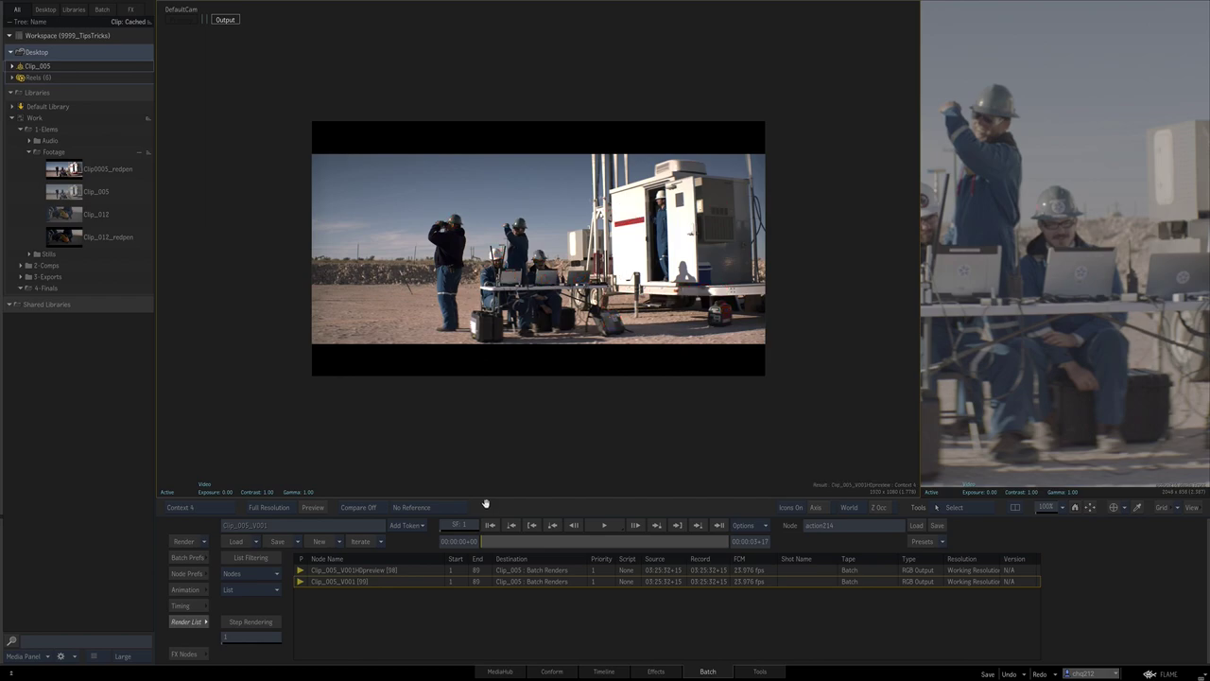
key(1)
key(4)
key(F4)
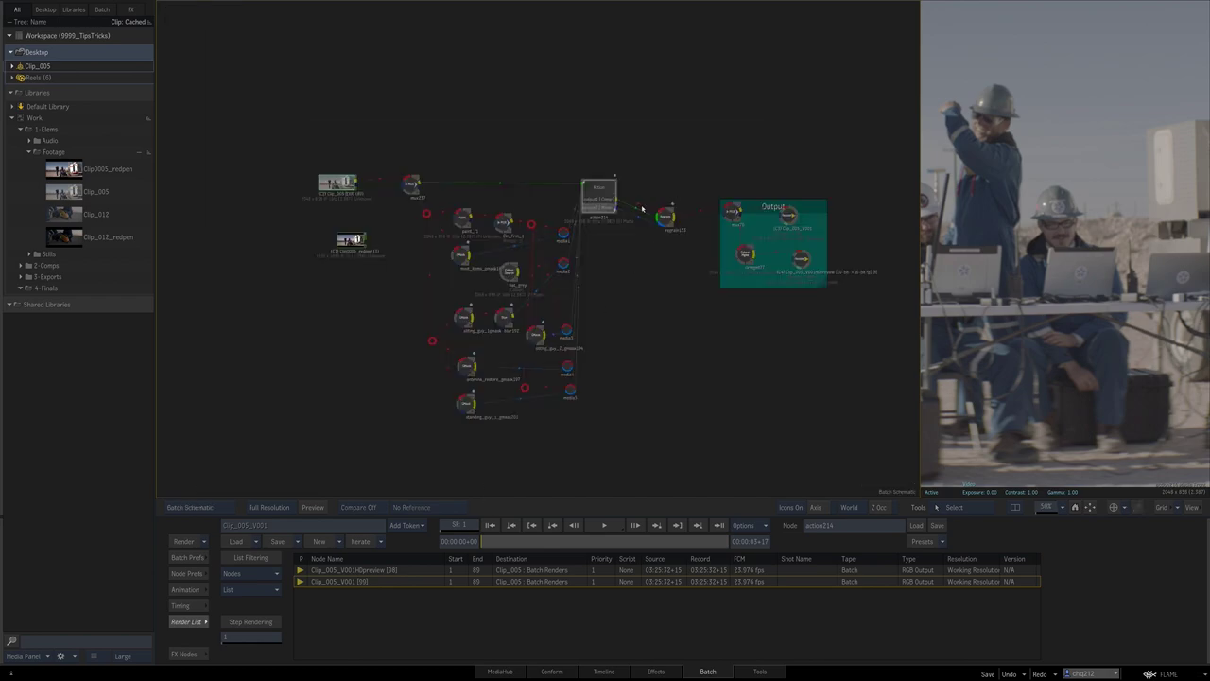
- Place the Clip0005_redpen node directly below the Clip_005 source and inspect the source and HD preview render nodes
drag(337, 180, 345, 178)
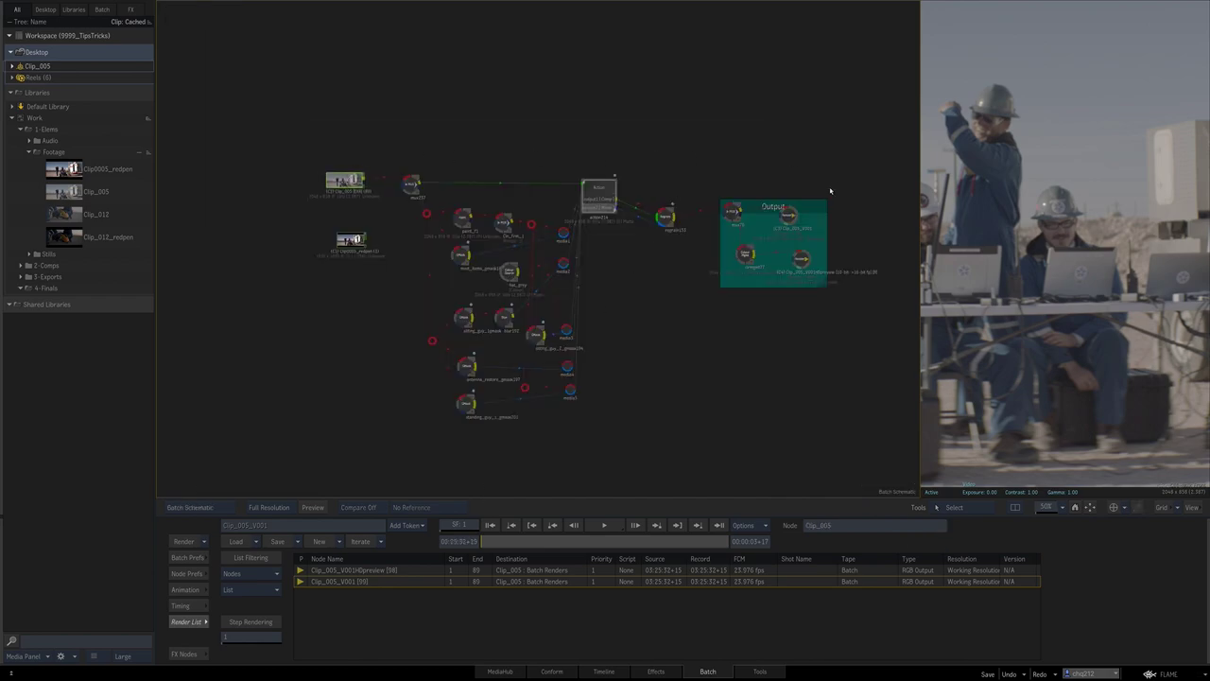
click(786, 218)
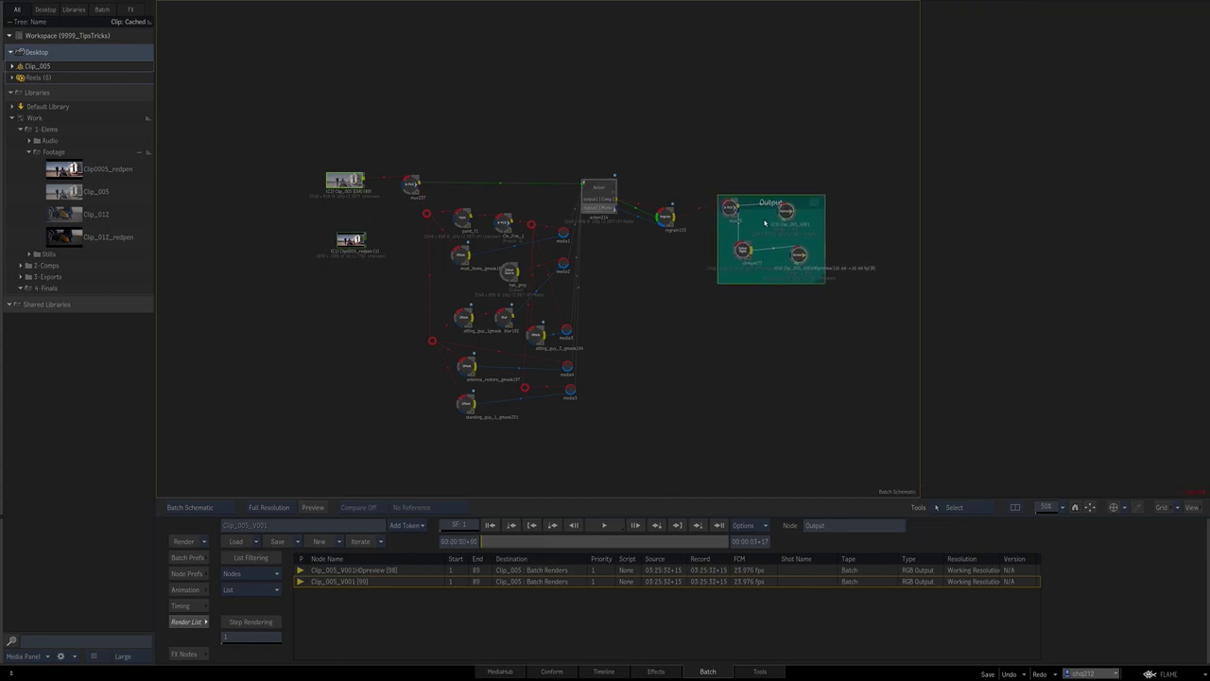
drag(325, 175, 321, 175)
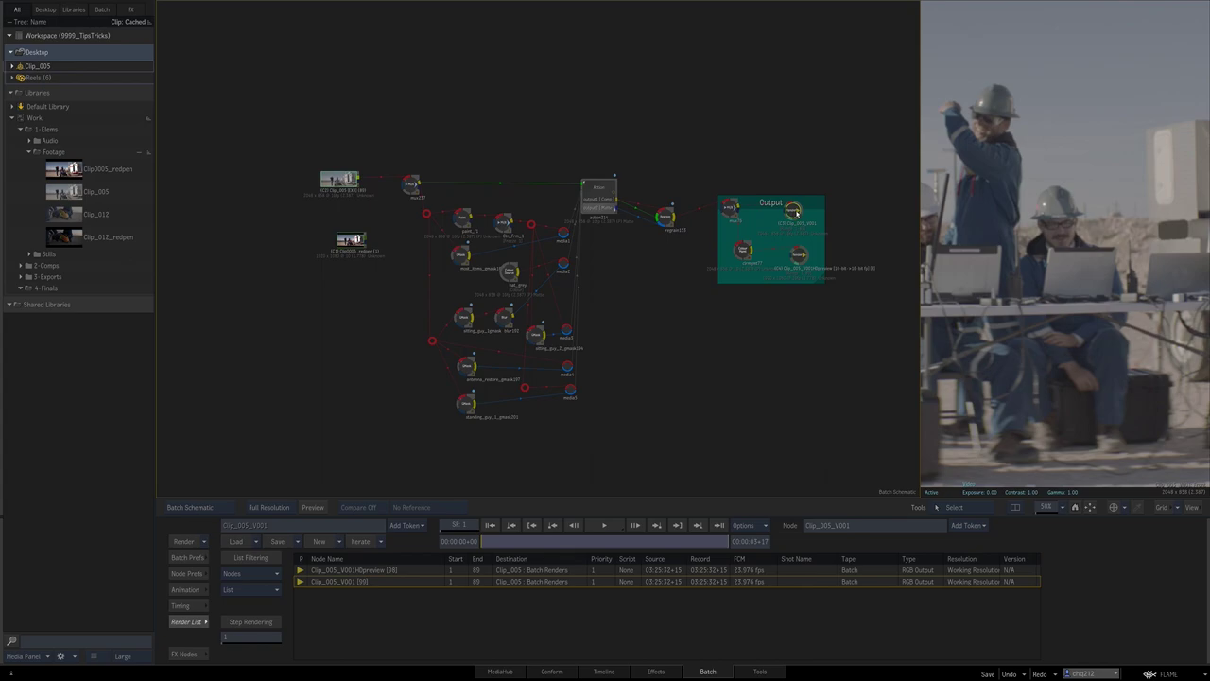
drag(369, 240, 362, 218)
click(804, 260)
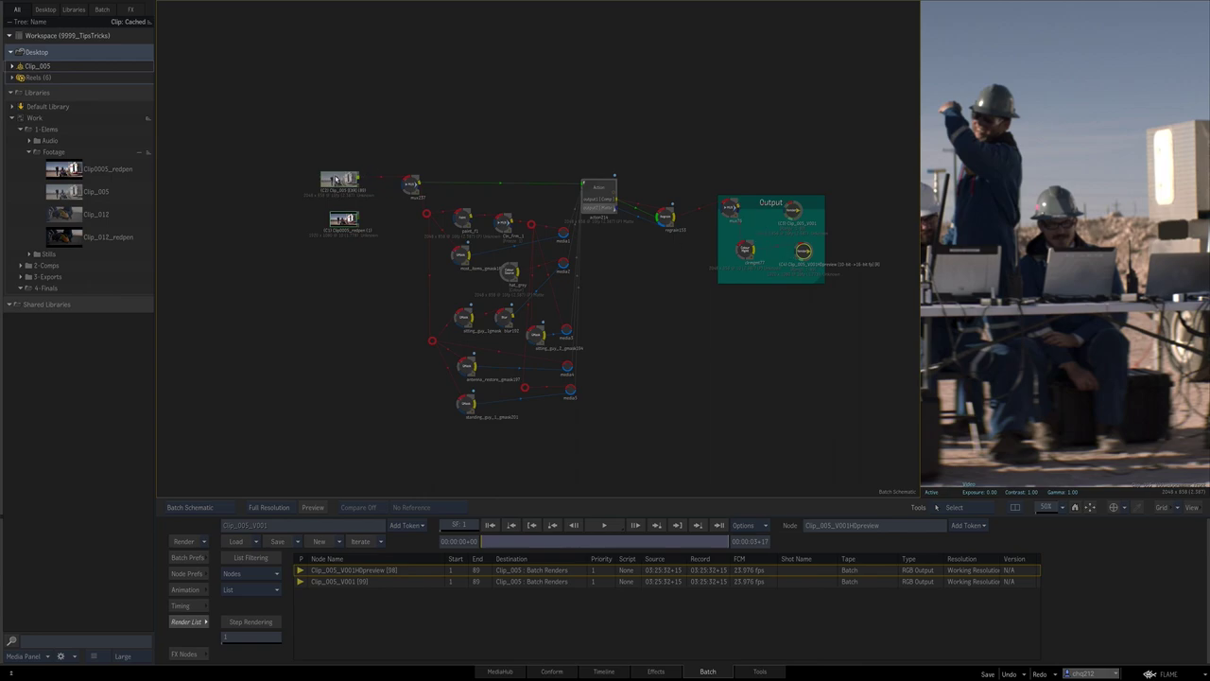
click(334, 180)
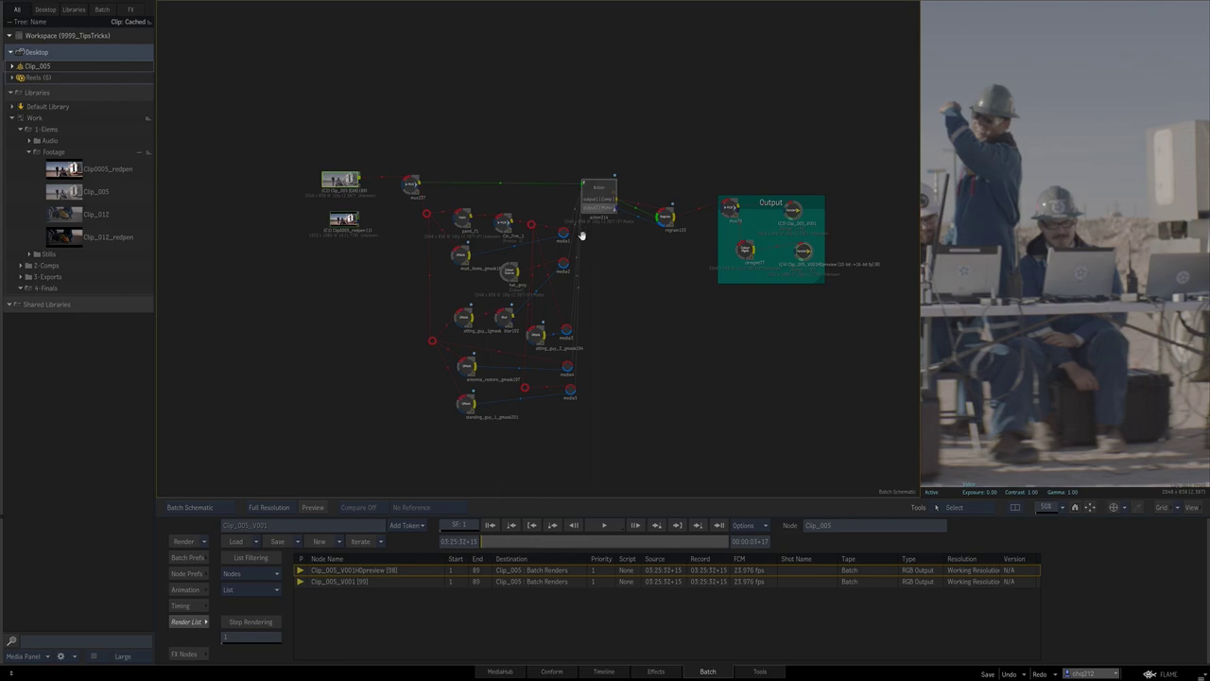
- Compare context 1 with the red-pen markup against context 4 with the HD preview once more
key(F4)
key(1)
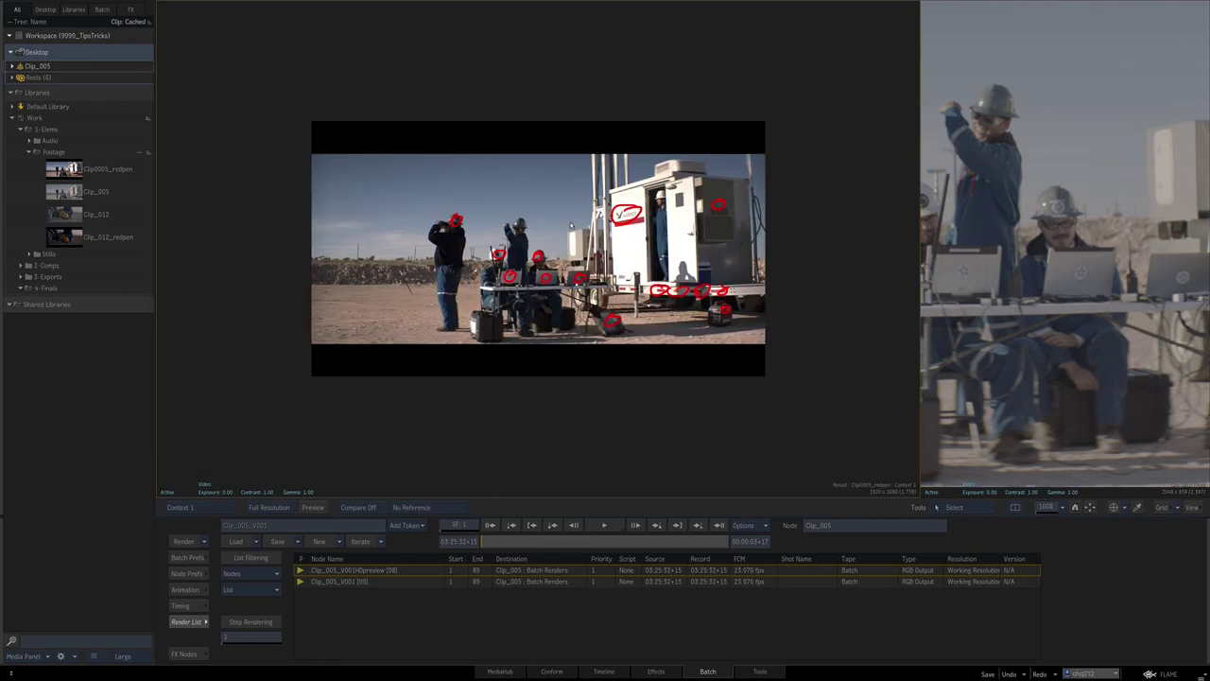
key(4)
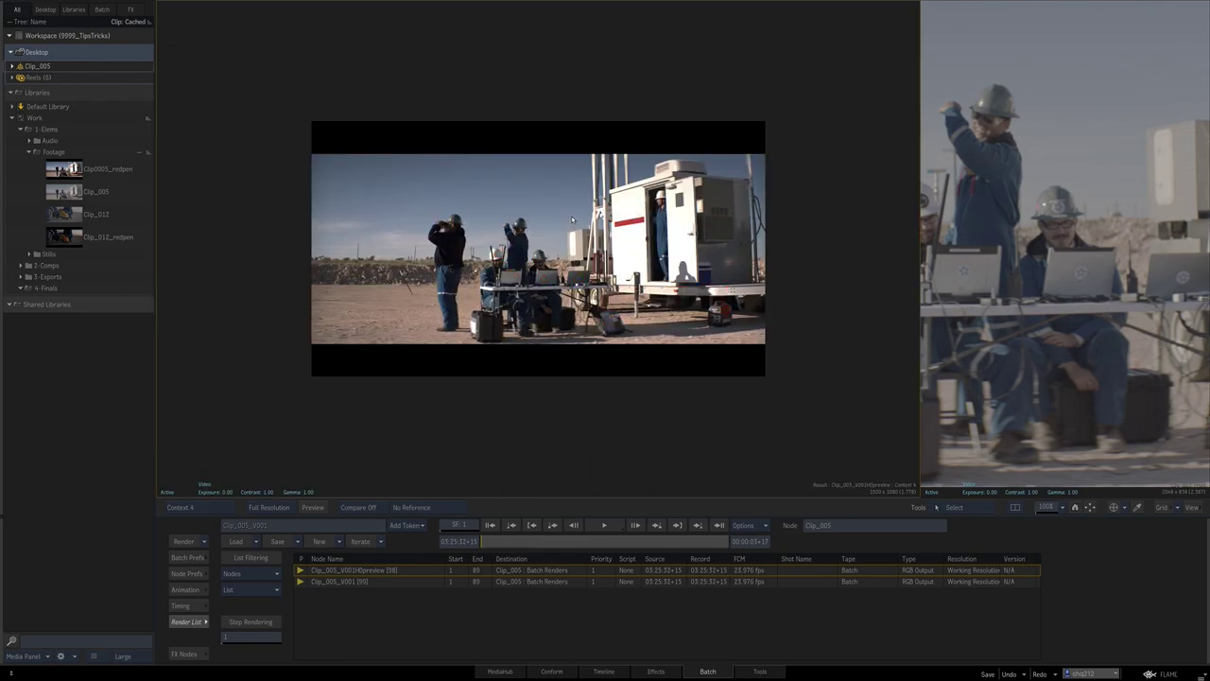
- View the Clip_005 source in context 2, and inspect the mask shapes of the still-items GMask node over the footage
key(1)
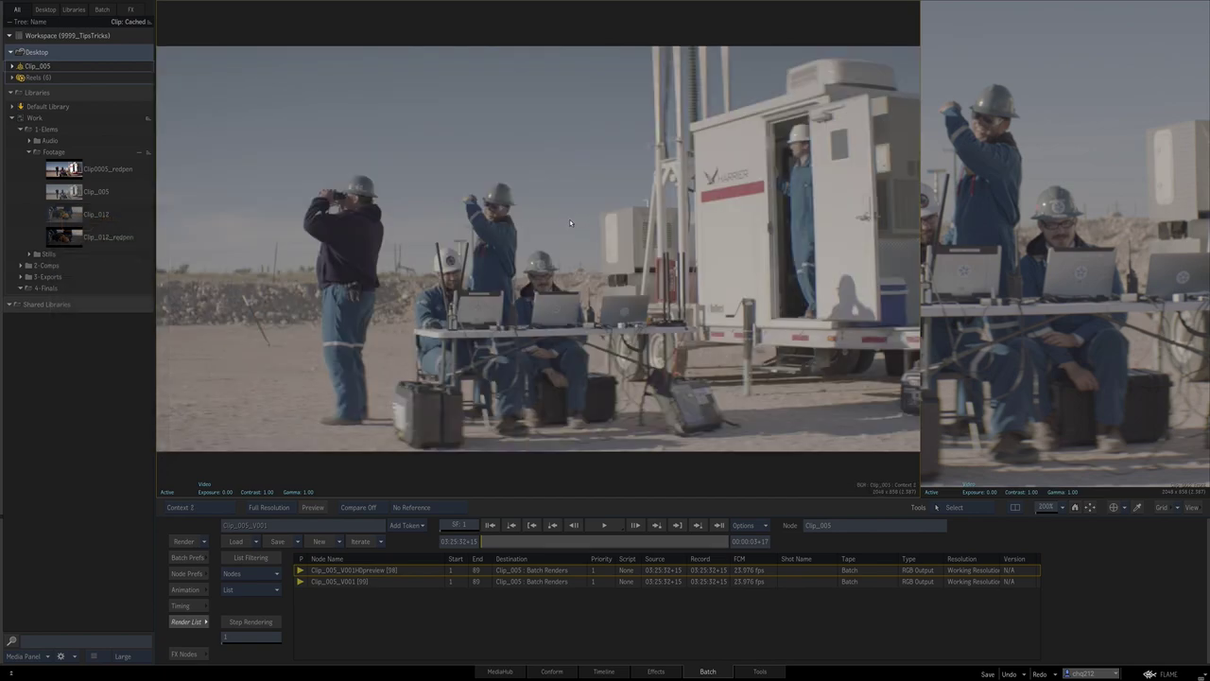
key(F4)
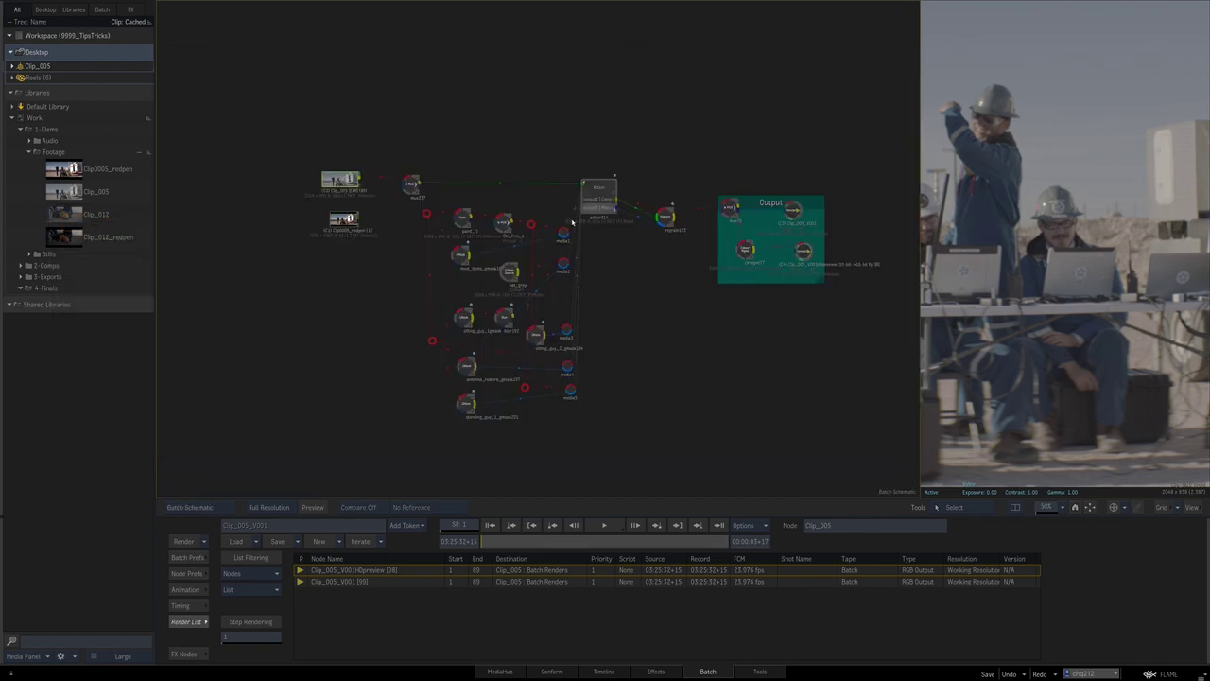
click(460, 256)
key(F1)
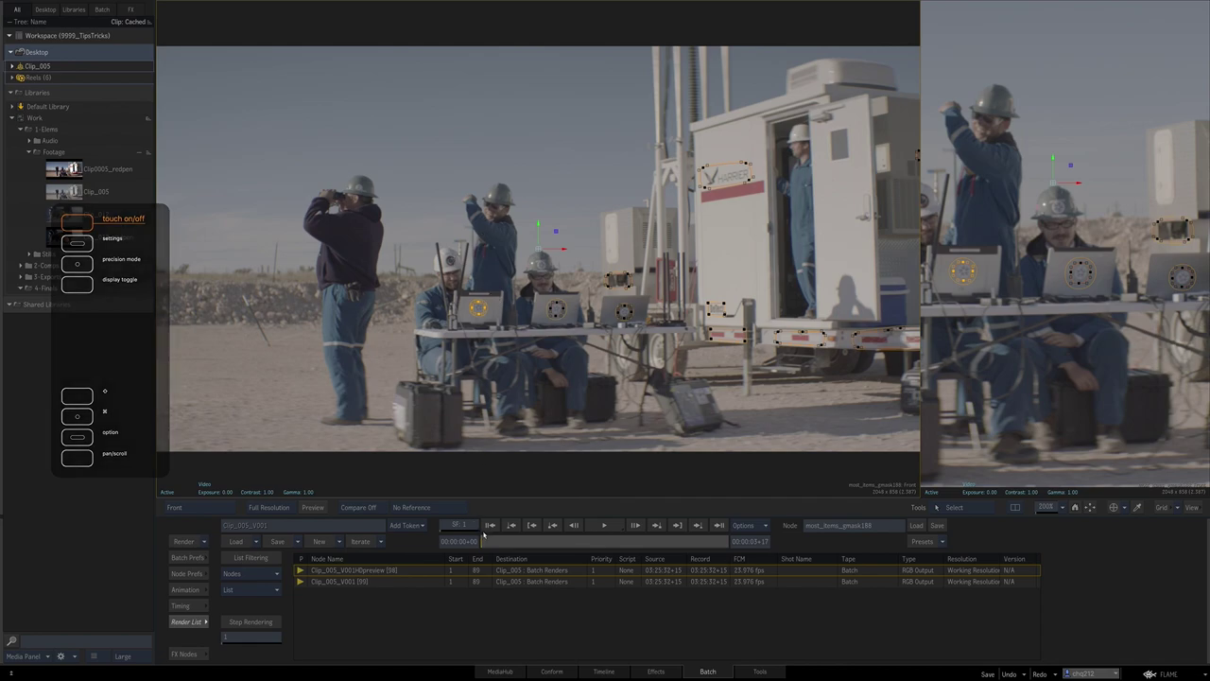
drag(808, 368, 672, 346)
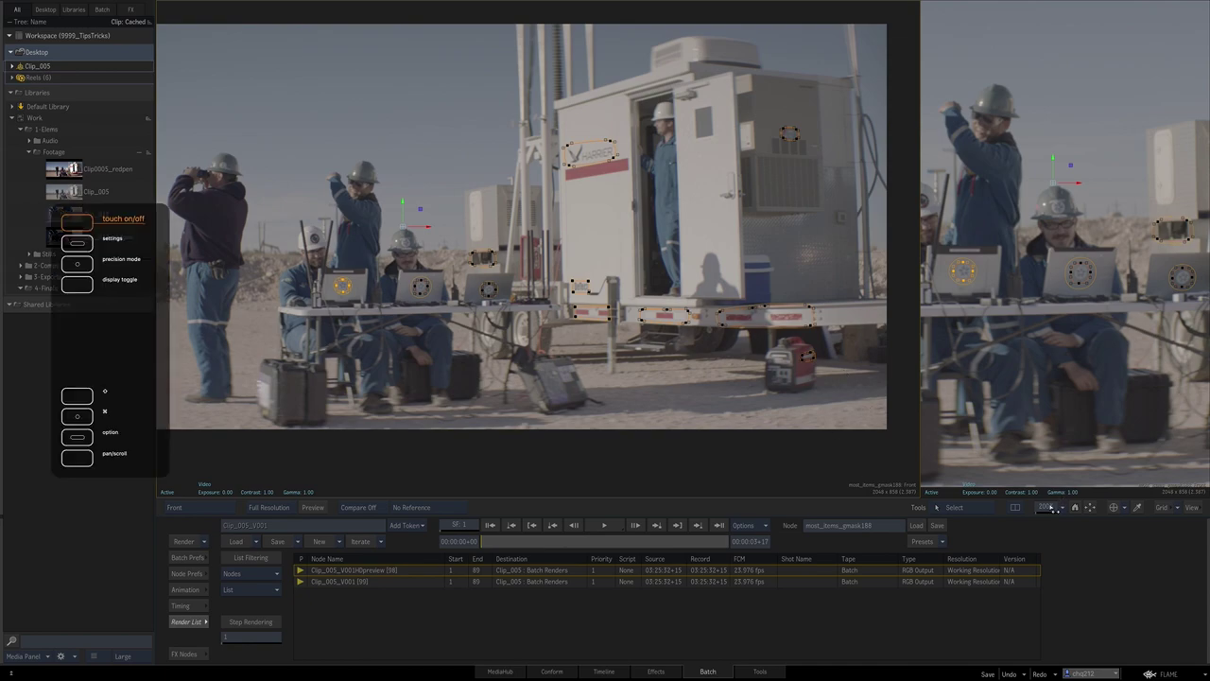
drag(1052, 508, 991, 508)
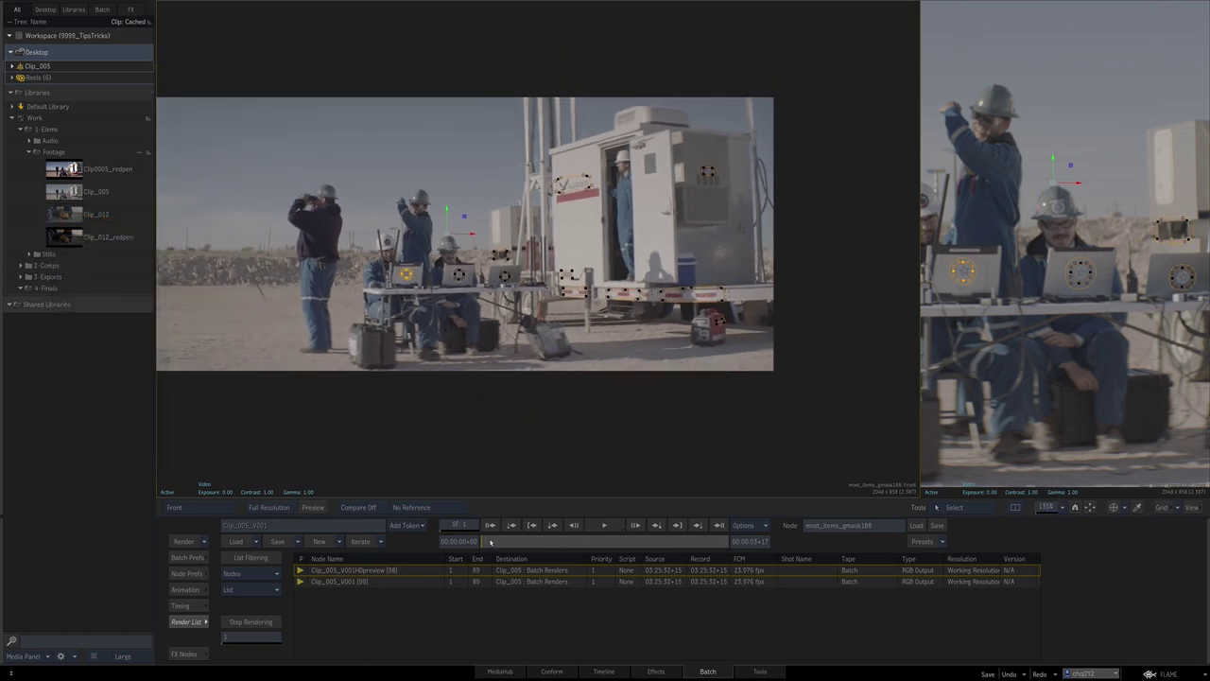
drag(491, 541, 413, 521)
- Open the Action node that combines the cleanup patches and show its internal schematic
key(Escape)
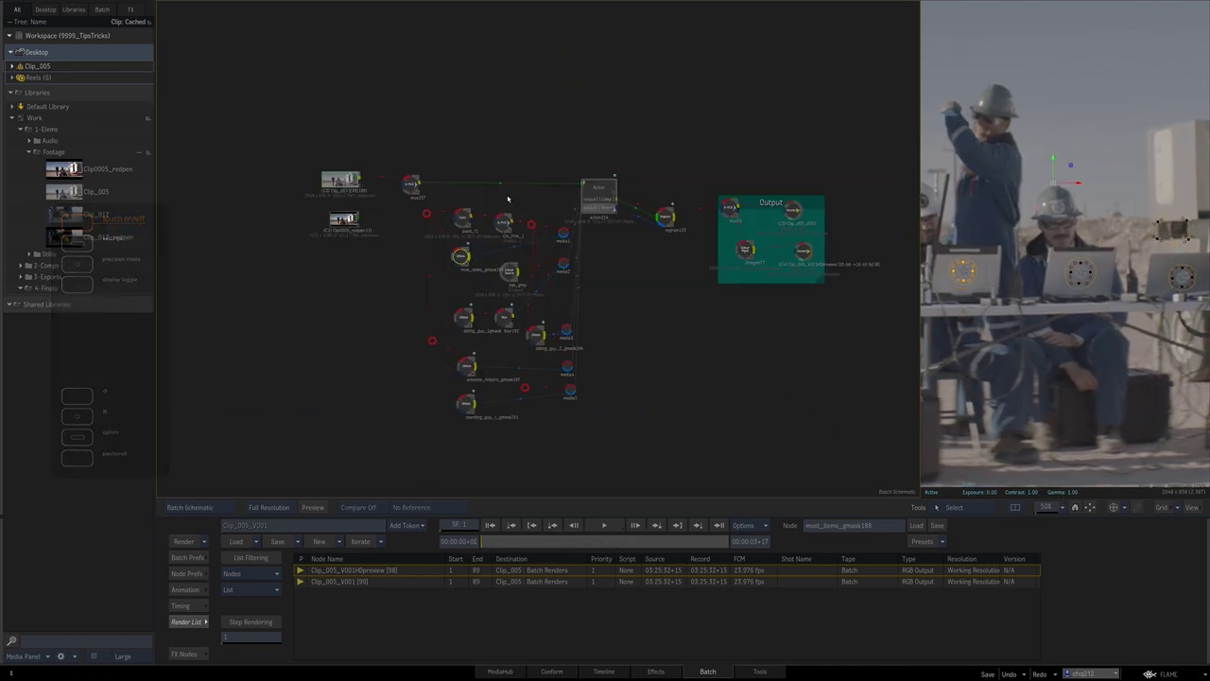
key(Escape)
key(Escape)
click(594, 193)
key(Escape)
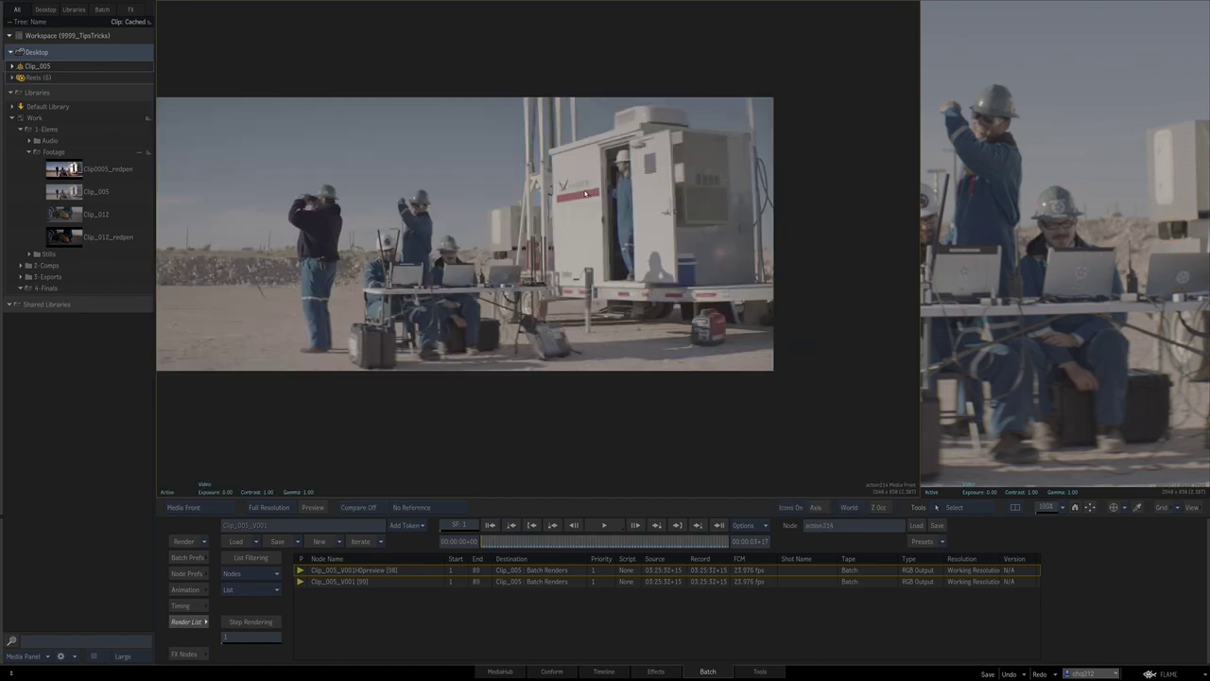
key(F4)
key(Escape)
key(F8)
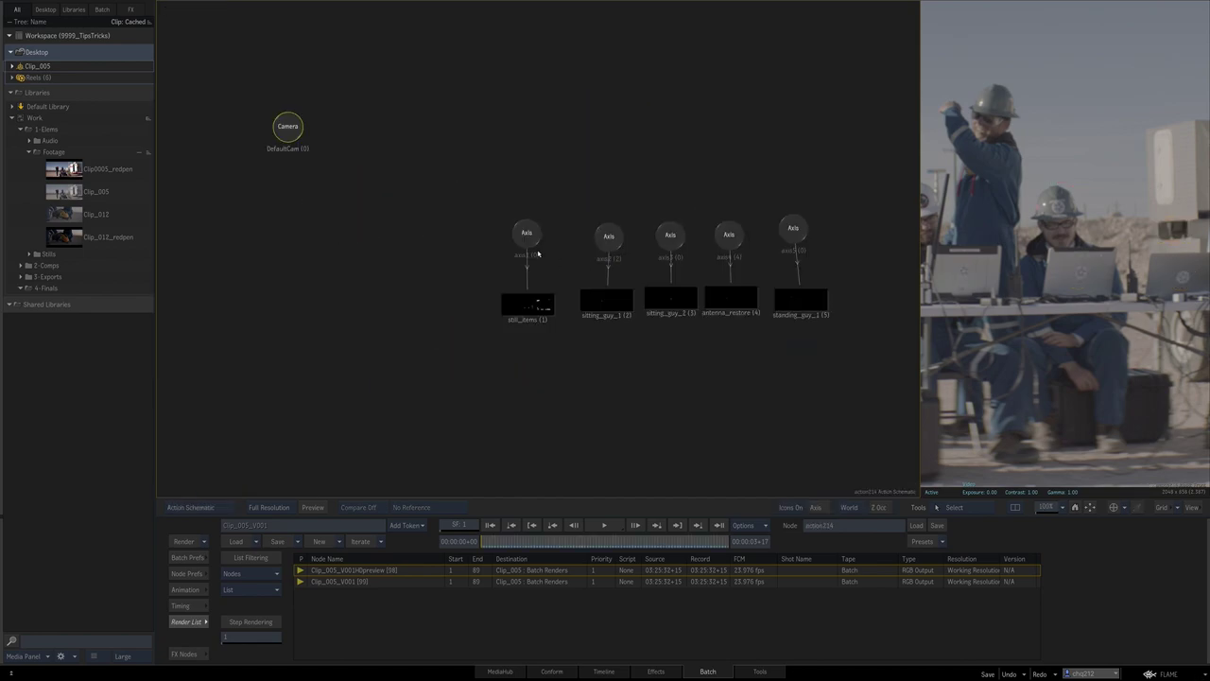
- Show the tracking settings of the axis that drives the still_items surface
click(528, 237)
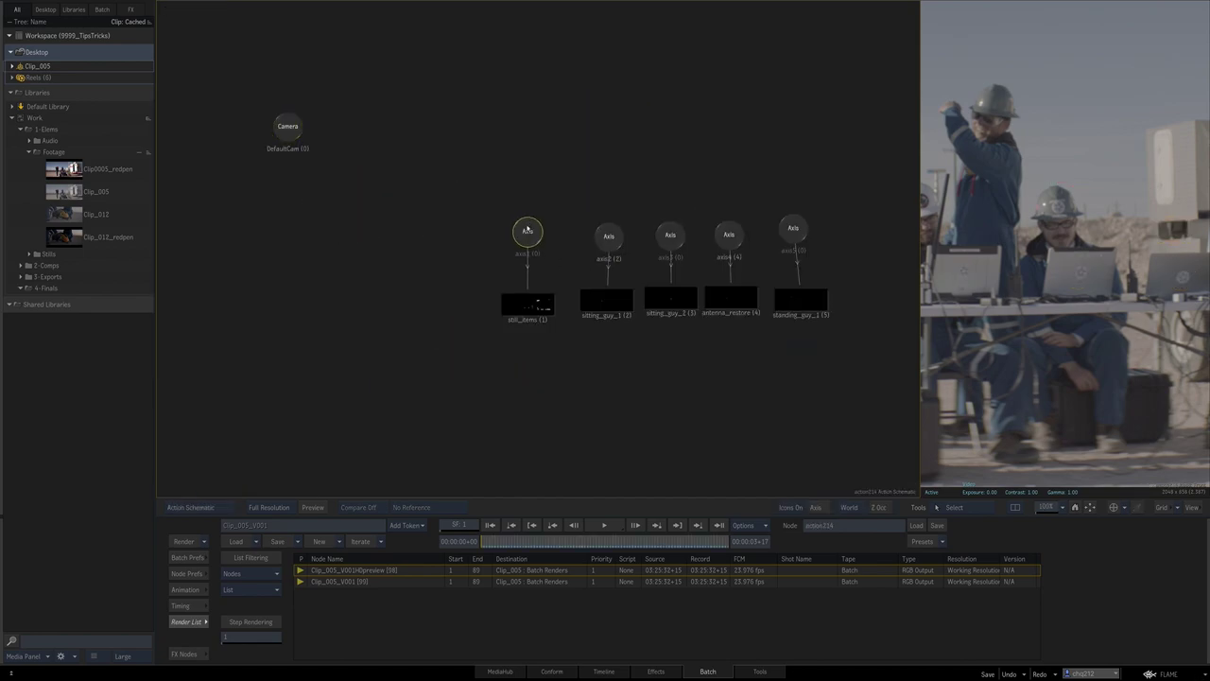
click(190, 589)
key(Escape)
click(243, 592)
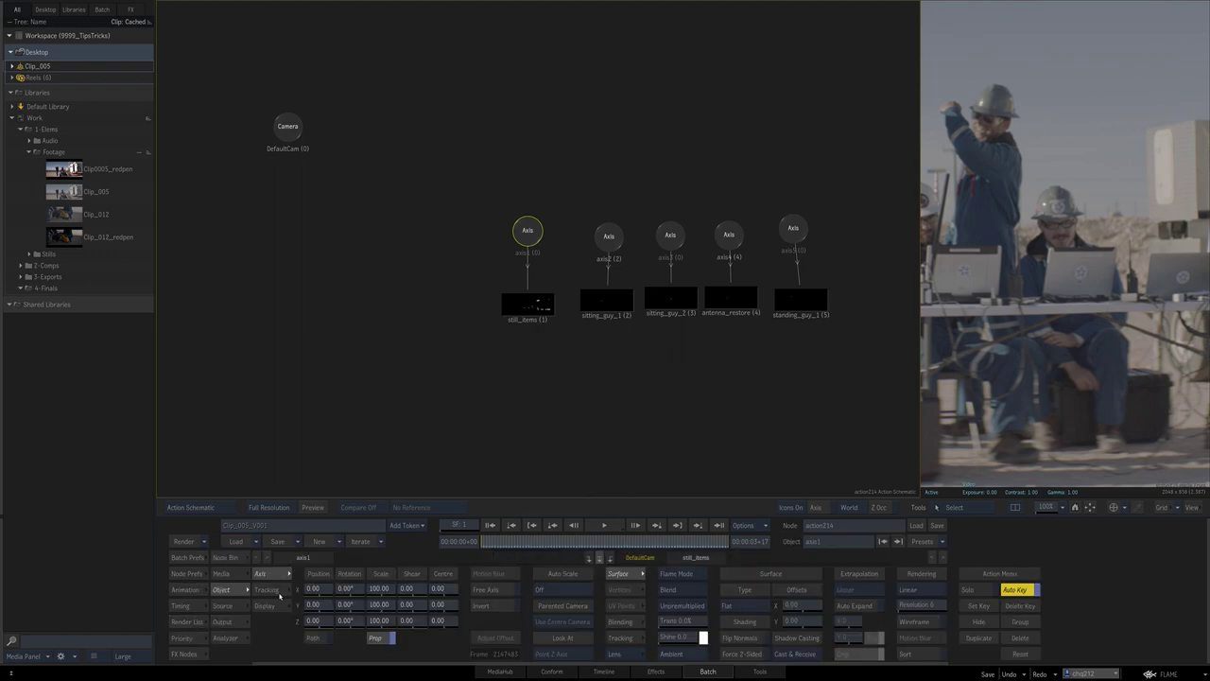
click(282, 594)
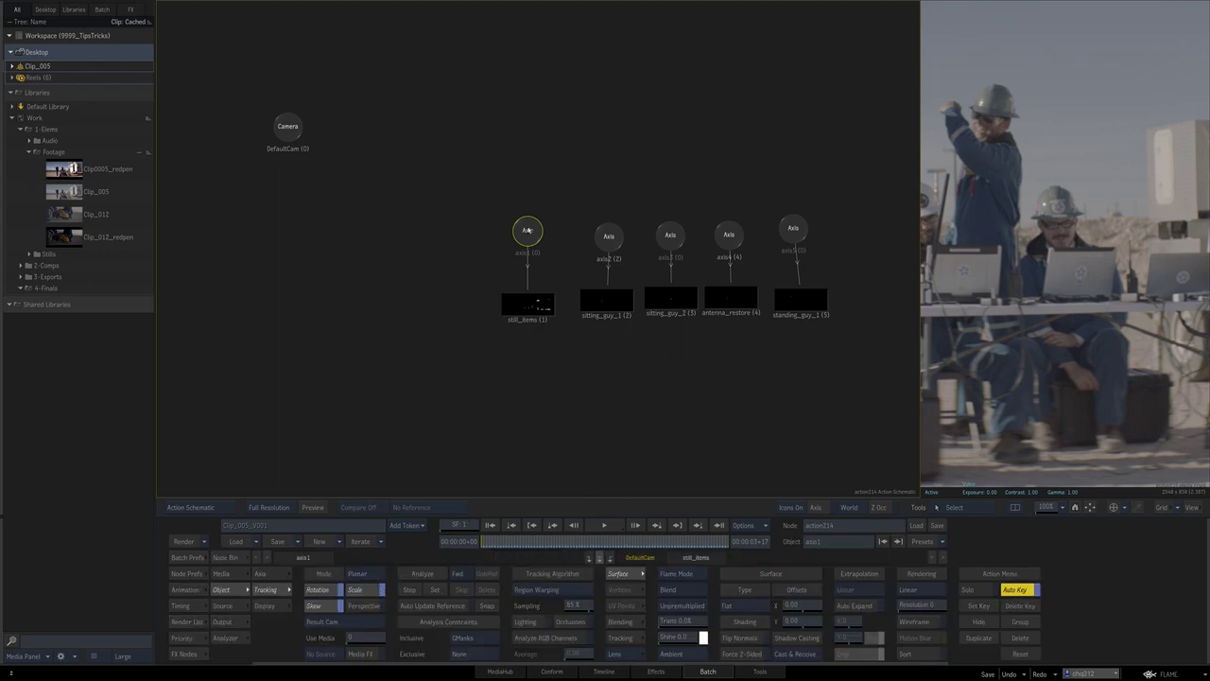
- Select the still_items surface and scrub through the Action comp output to check its planar tracking
click(534, 303)
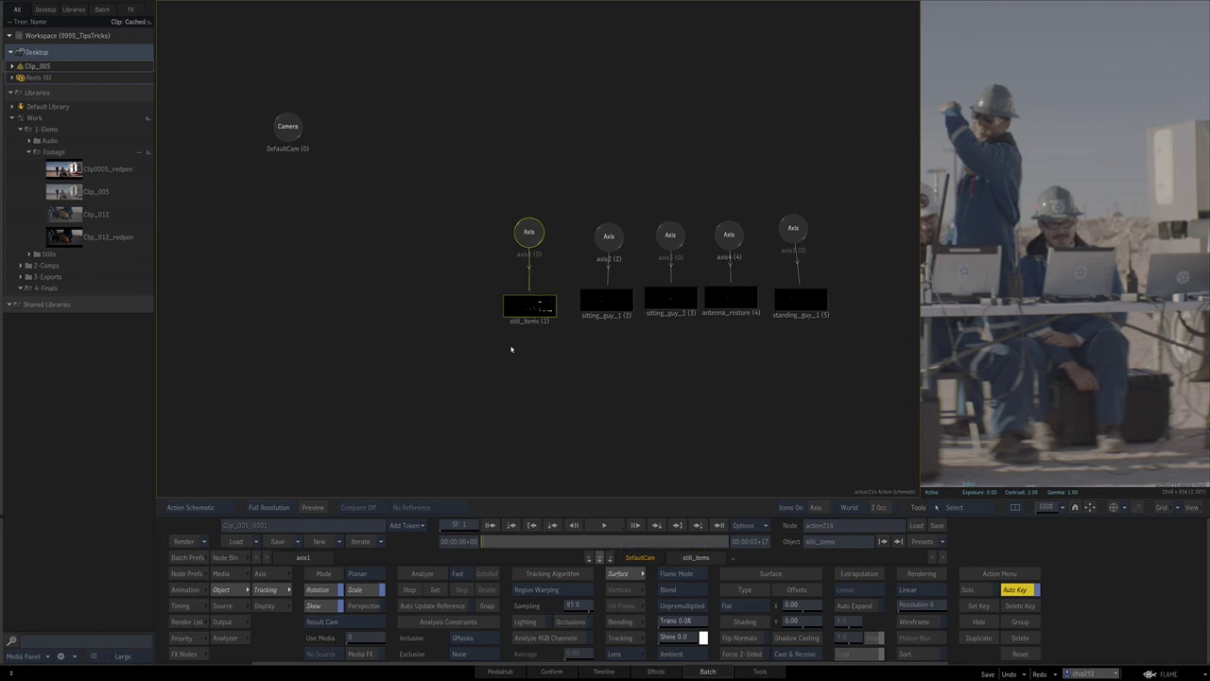
key(F4)
drag(494, 536, 615, 541)
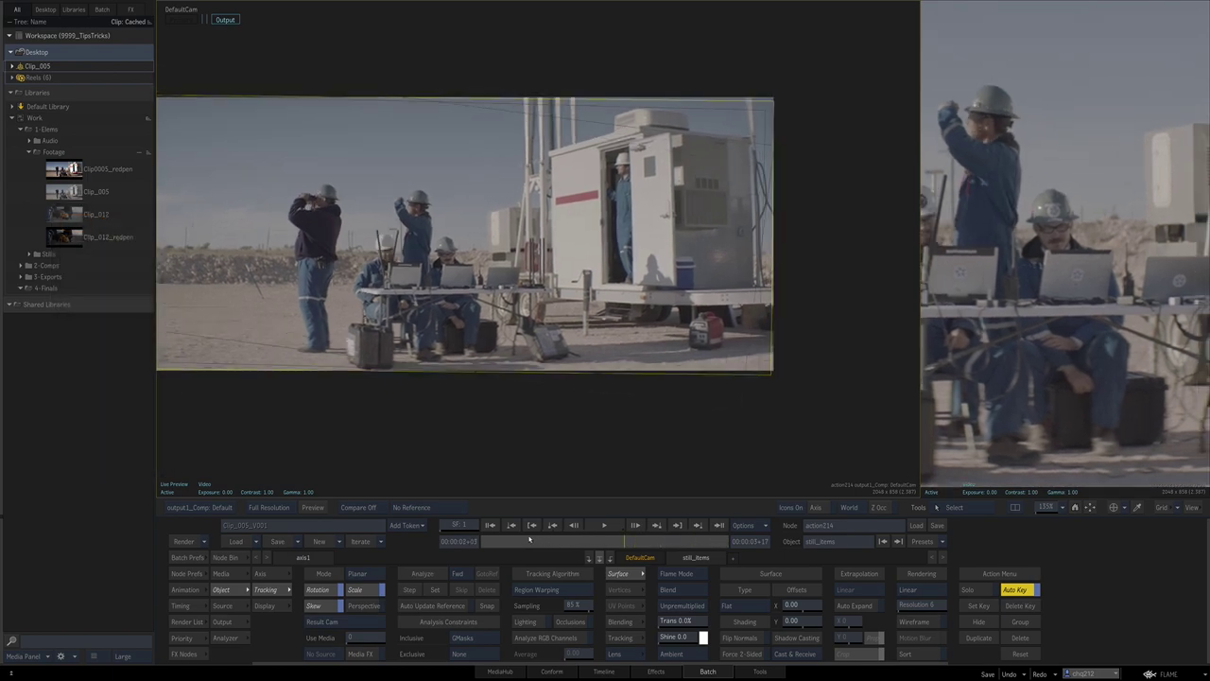
key(F4)
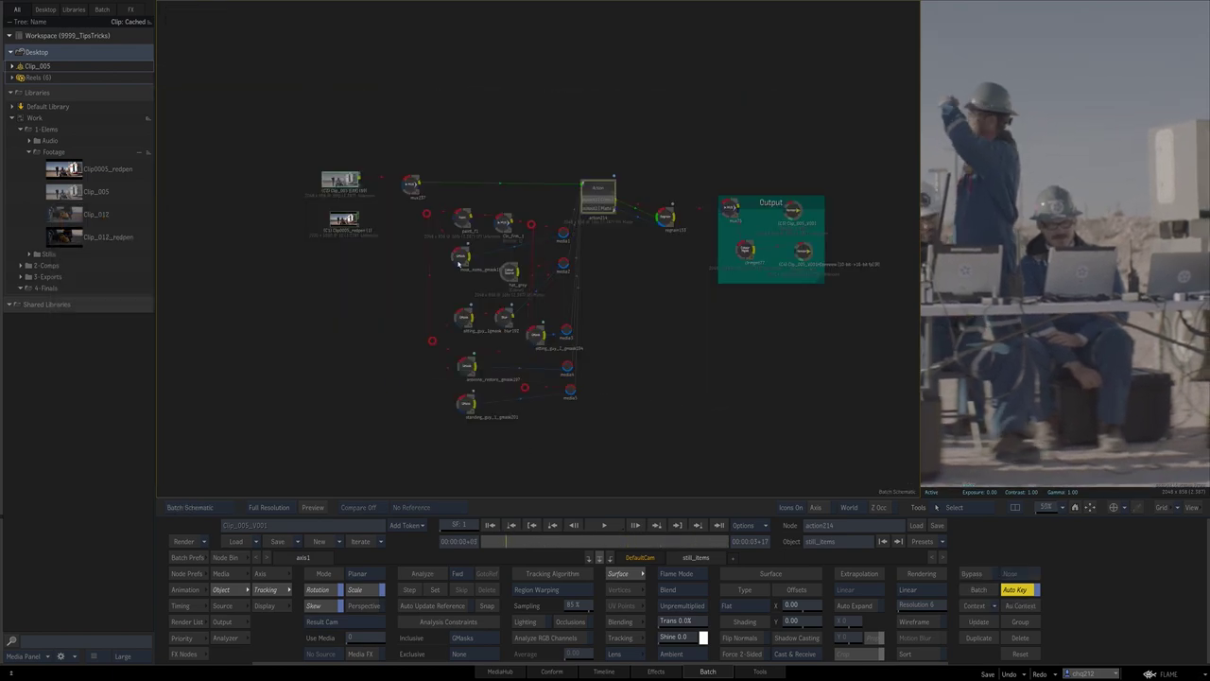
- Inspect the sitting_guy_1 to antenna_restore surfaces in the Action schematic, and scrub the comp output to check the antenna restoration
double_click(611, 182)
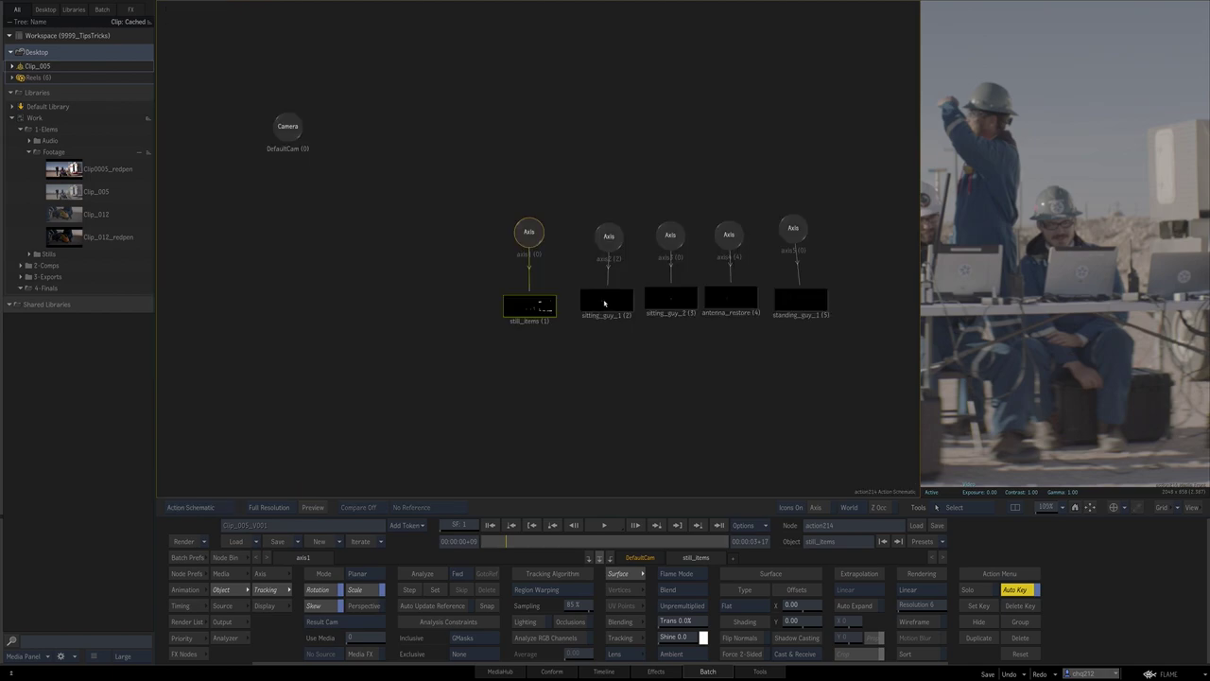
click(602, 315)
drag(603, 315, 733, 301)
click(730, 312)
key(F4)
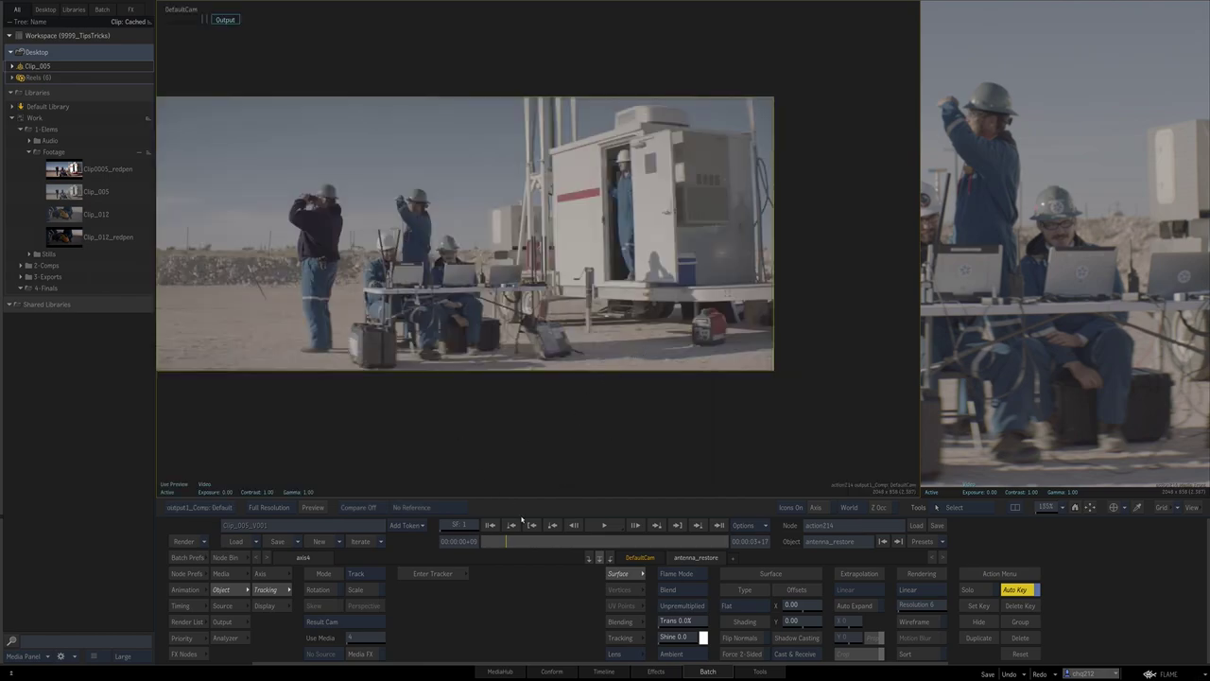
drag(524, 541, 682, 539)
key(F4)
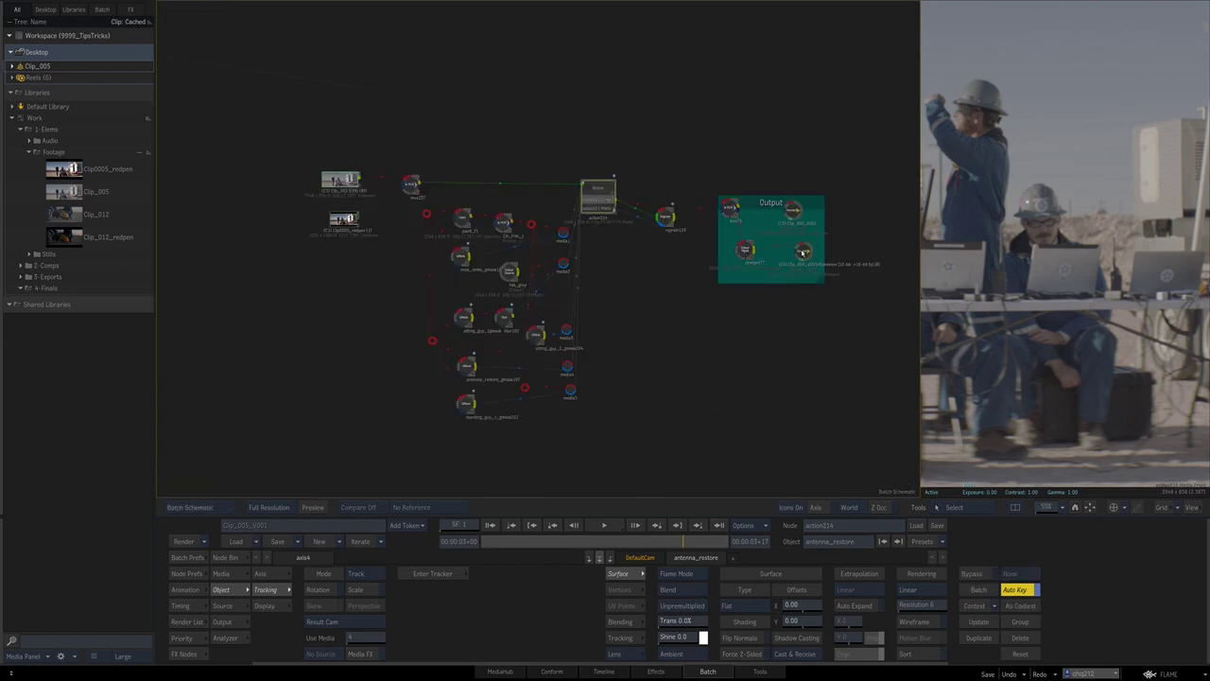
- Go through the GMask nodes for the still items, sitting guys, antenna and standing guy, plus the hat_grey and blur nodes
click(679, 374)
drag(460, 255, 451, 256)
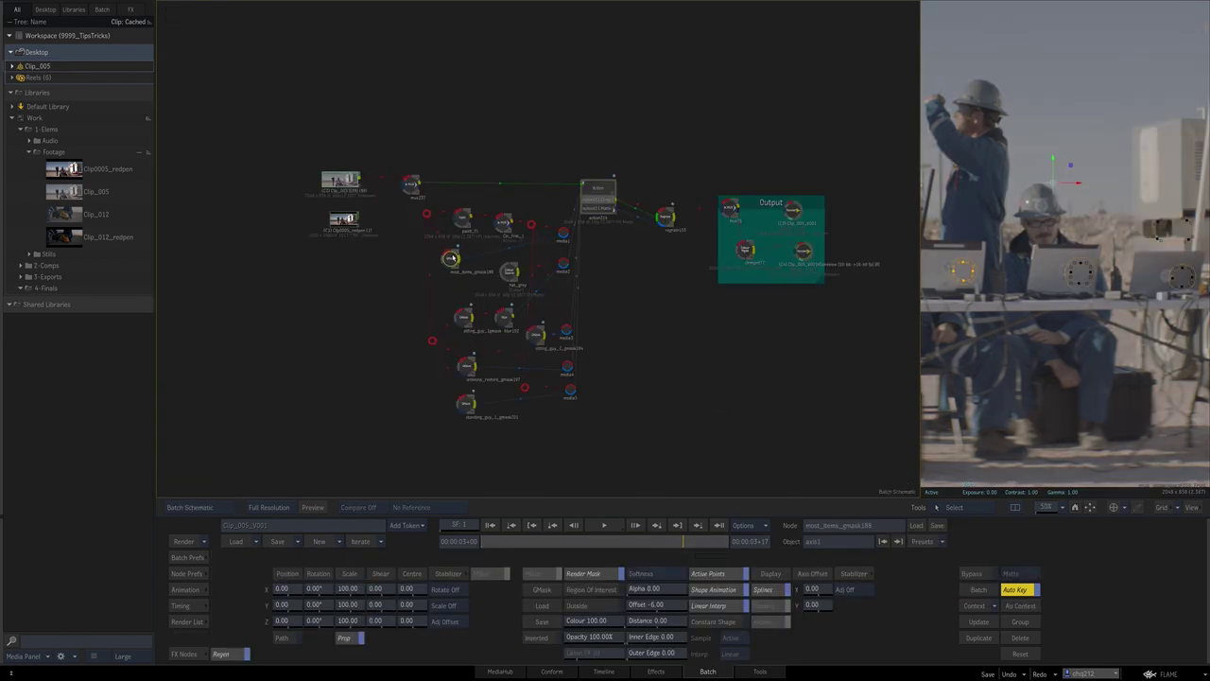
click(510, 273)
click(465, 318)
click(467, 367)
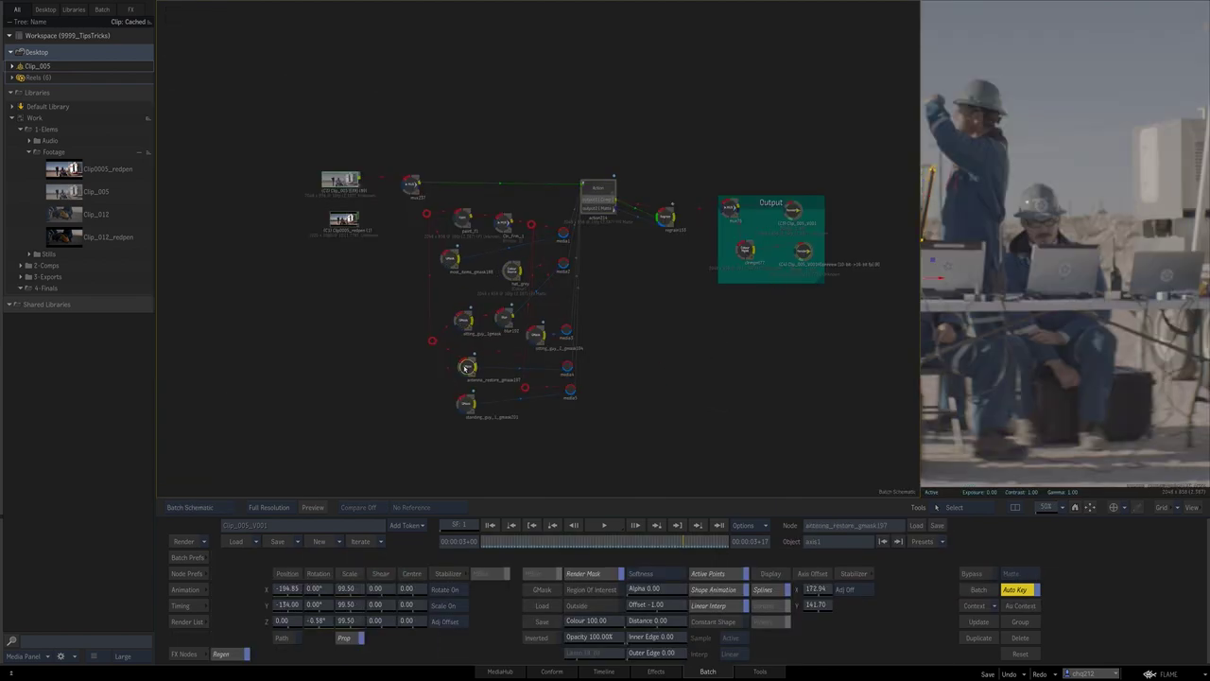
click(466, 405)
click(467, 369)
click(505, 320)
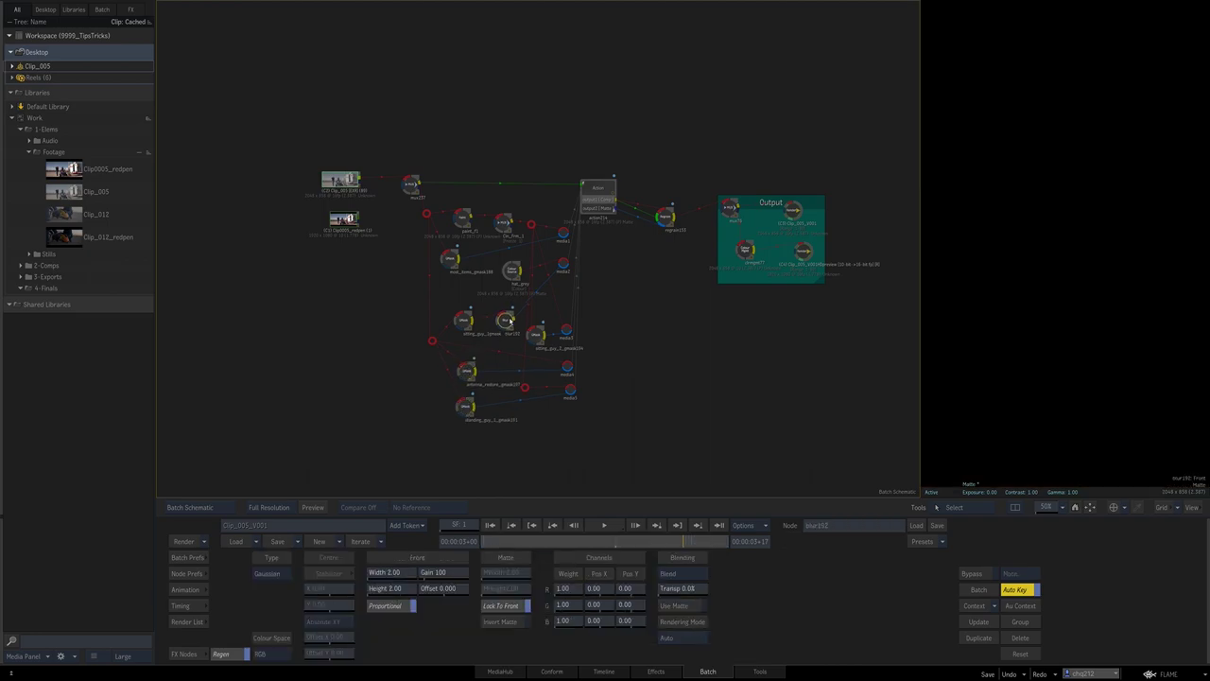
click(466, 321)
drag(535, 335, 541, 334)
- Inspect the Action node, the paint node and the Cln_frm_1 MUX node that supplies the clean frame
click(597, 193)
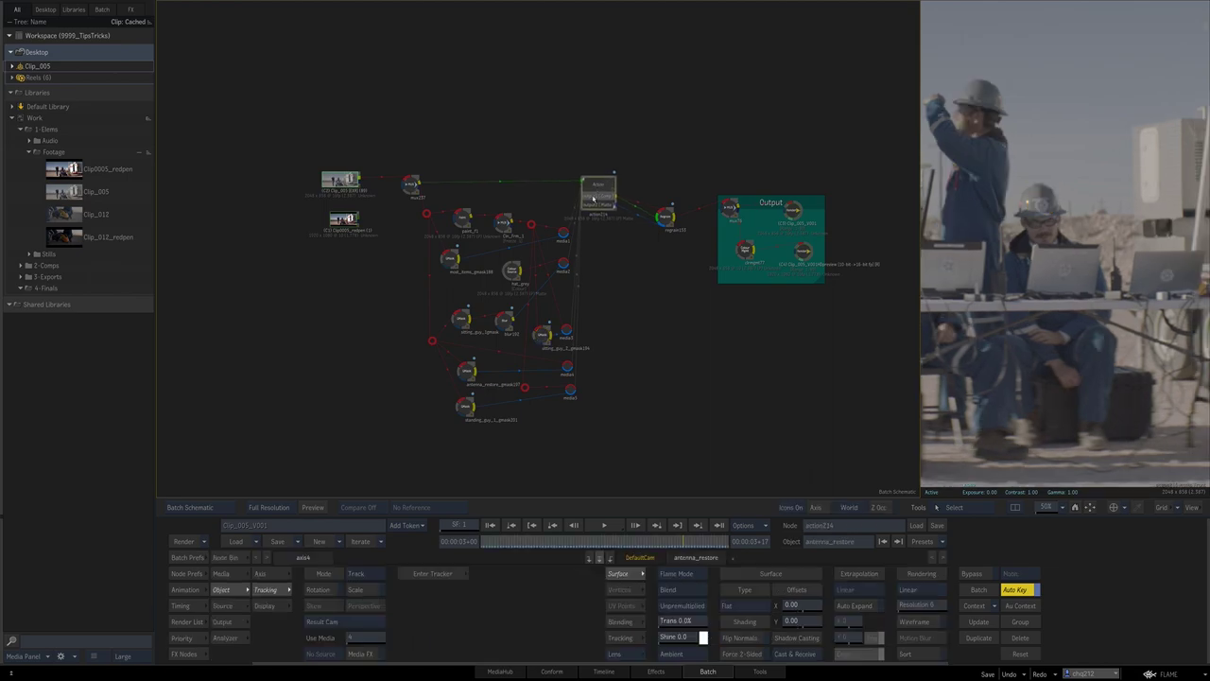
click(454, 224)
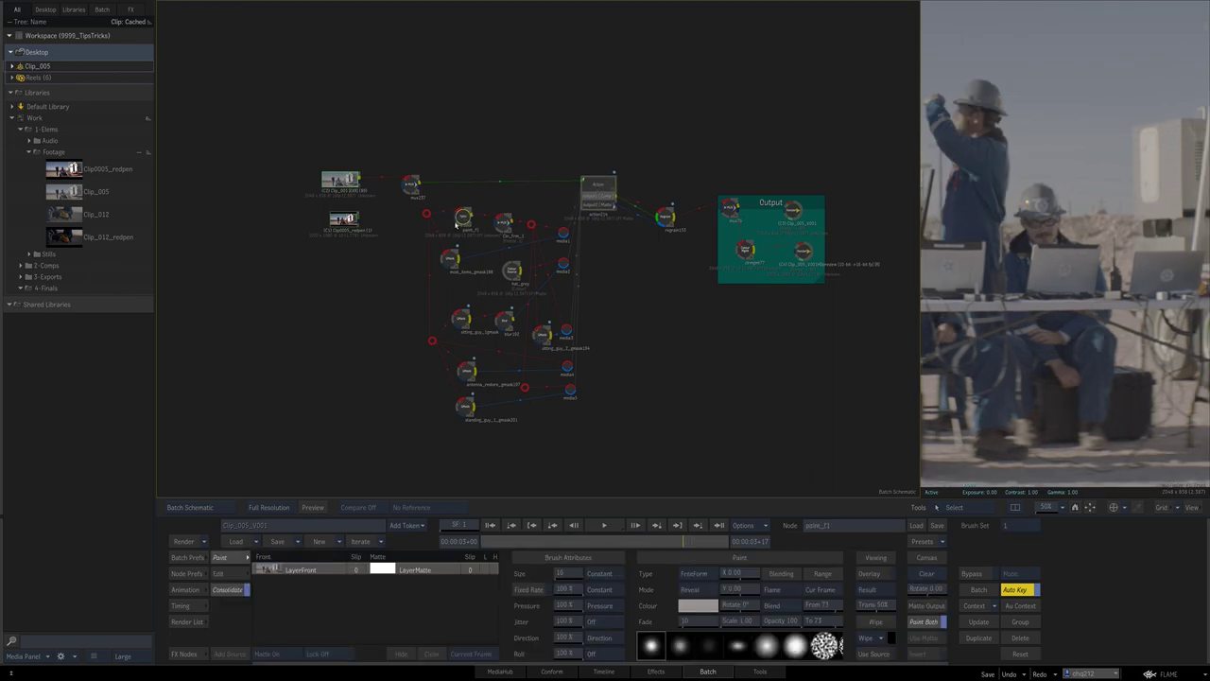
click(504, 223)
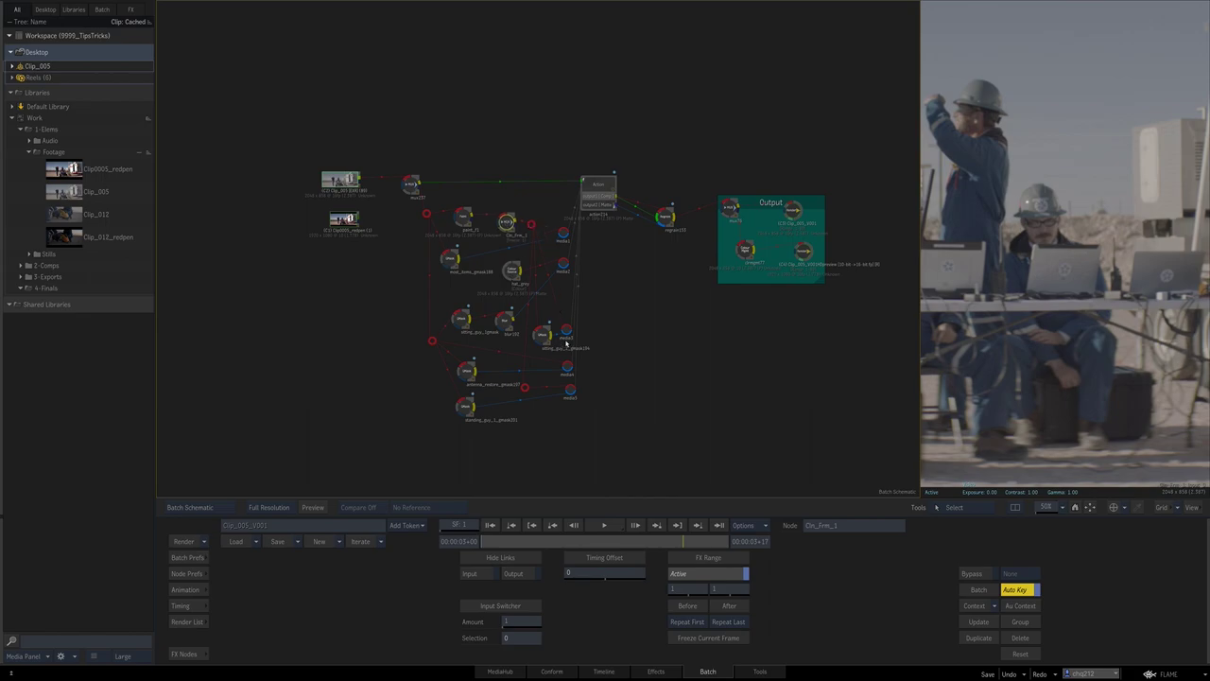
- List the Action node's media layers with only the front inputs shown
click(598, 189)
click(225, 574)
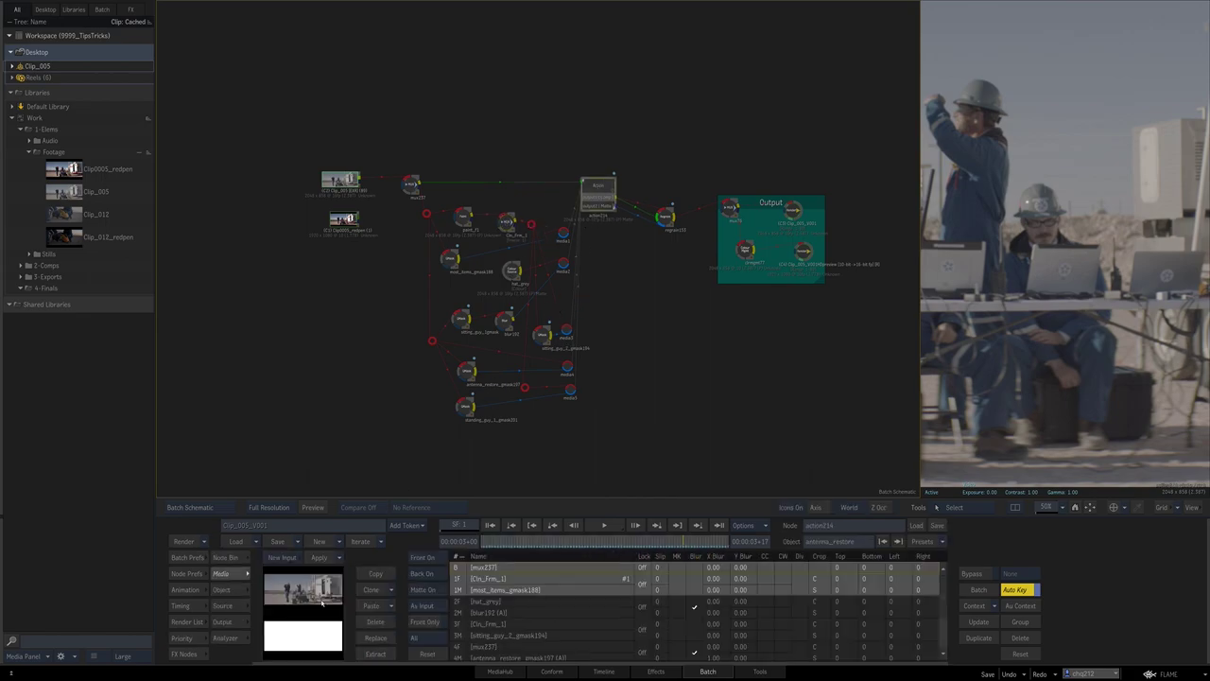
key(f)
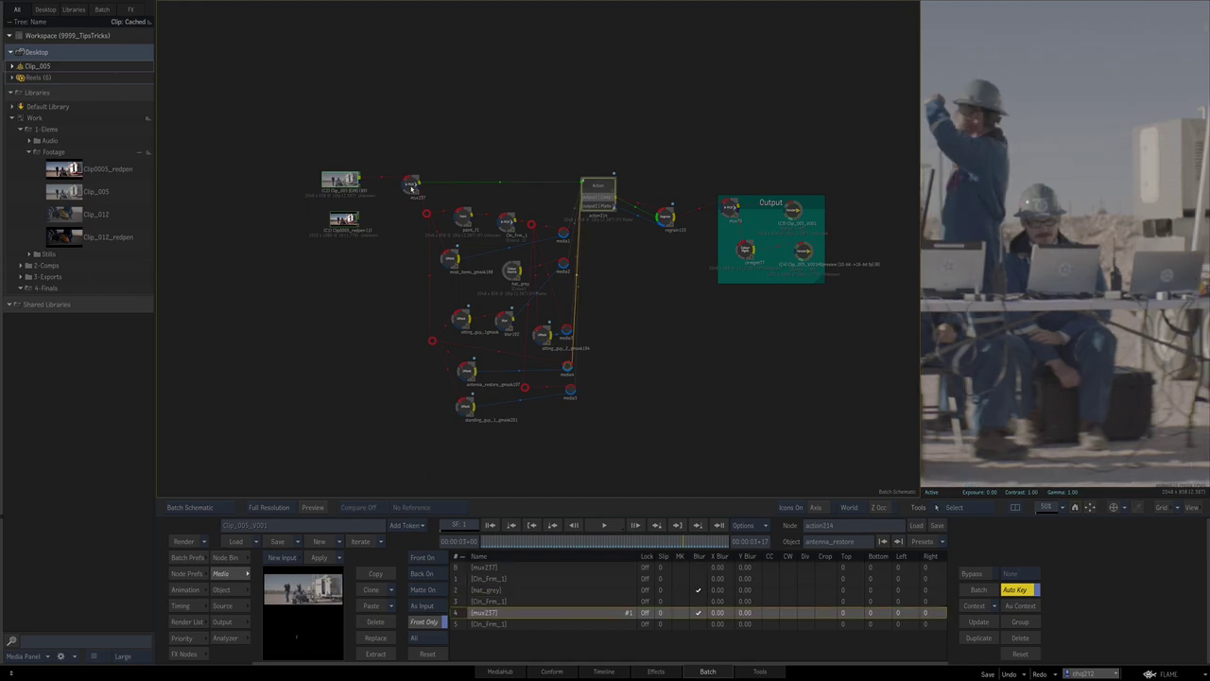
- Rename the MUX node after the Clip_005 source to cam_orig, and check the name in the Action node's media list
click(412, 185)
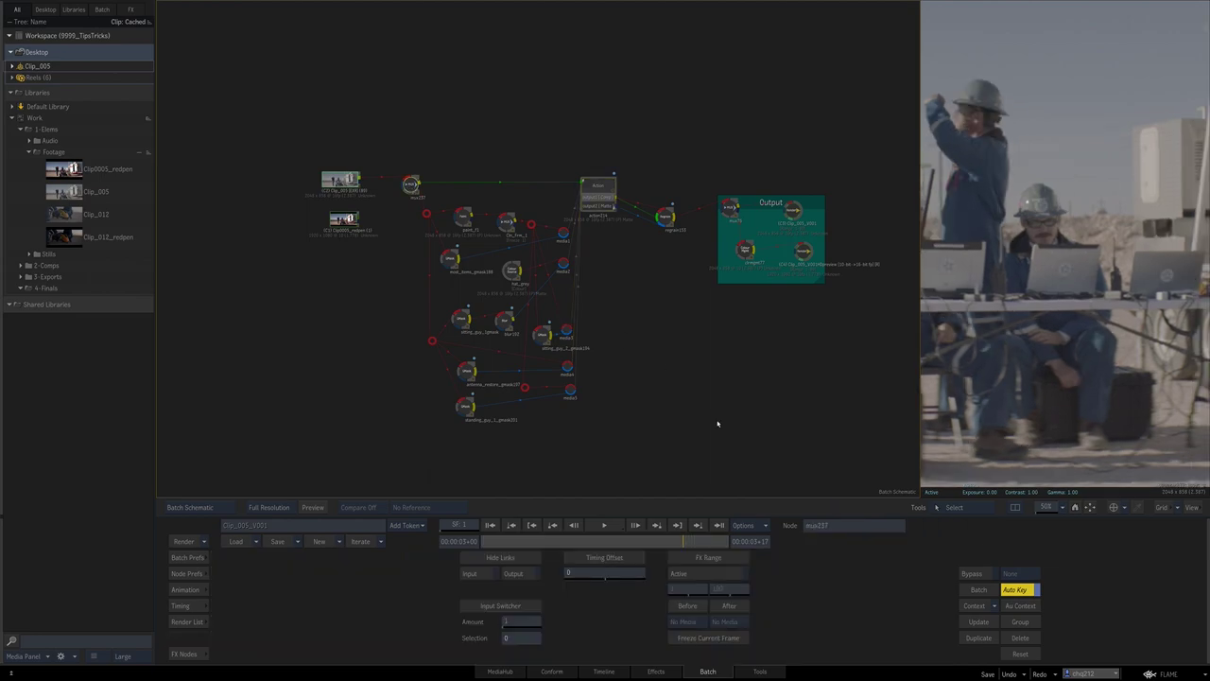
click(831, 524)
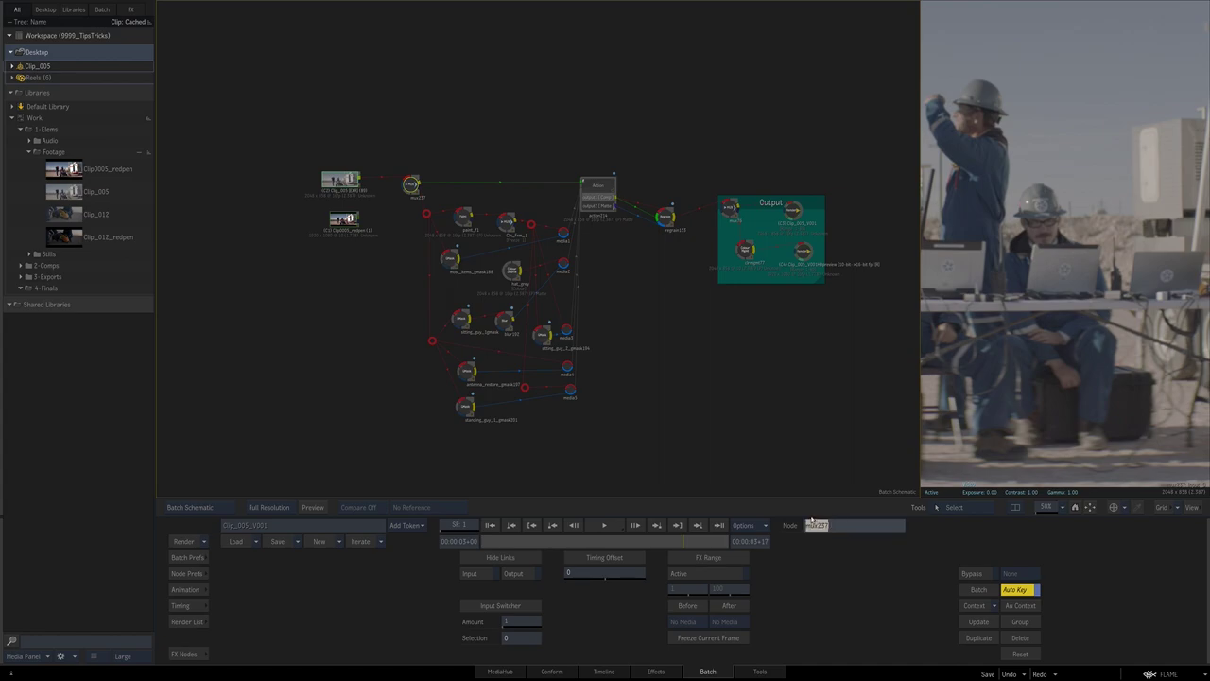
text(Com_orig)
key(Return)
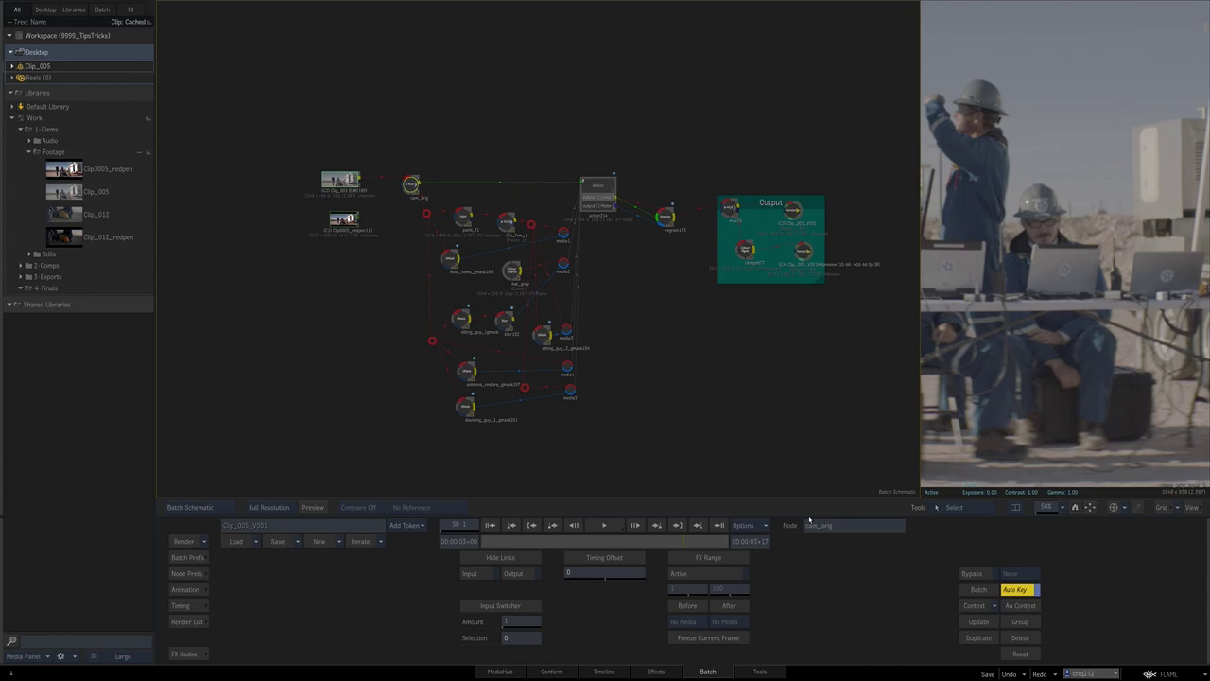
click(591, 191)
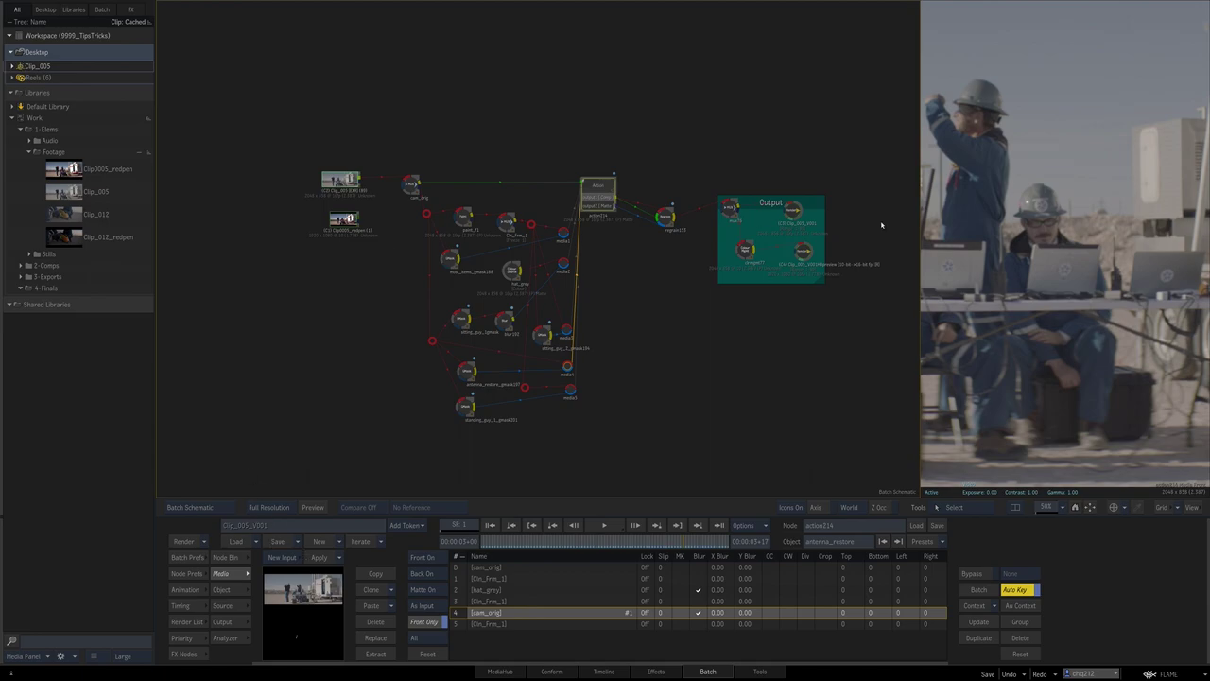
- Create a new batch group and add Clip_012 and Clip_012_redpen from the Footage folder to its schematic
click(320, 541)
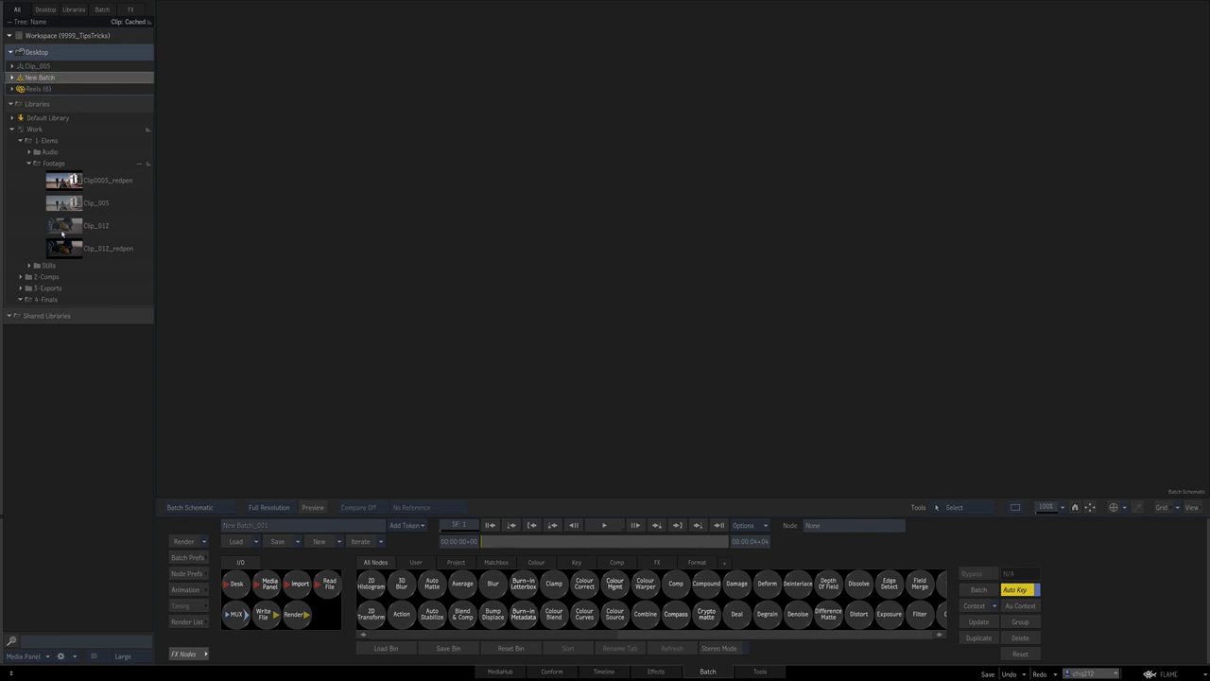
click(71, 233)
shift+click(68, 247)
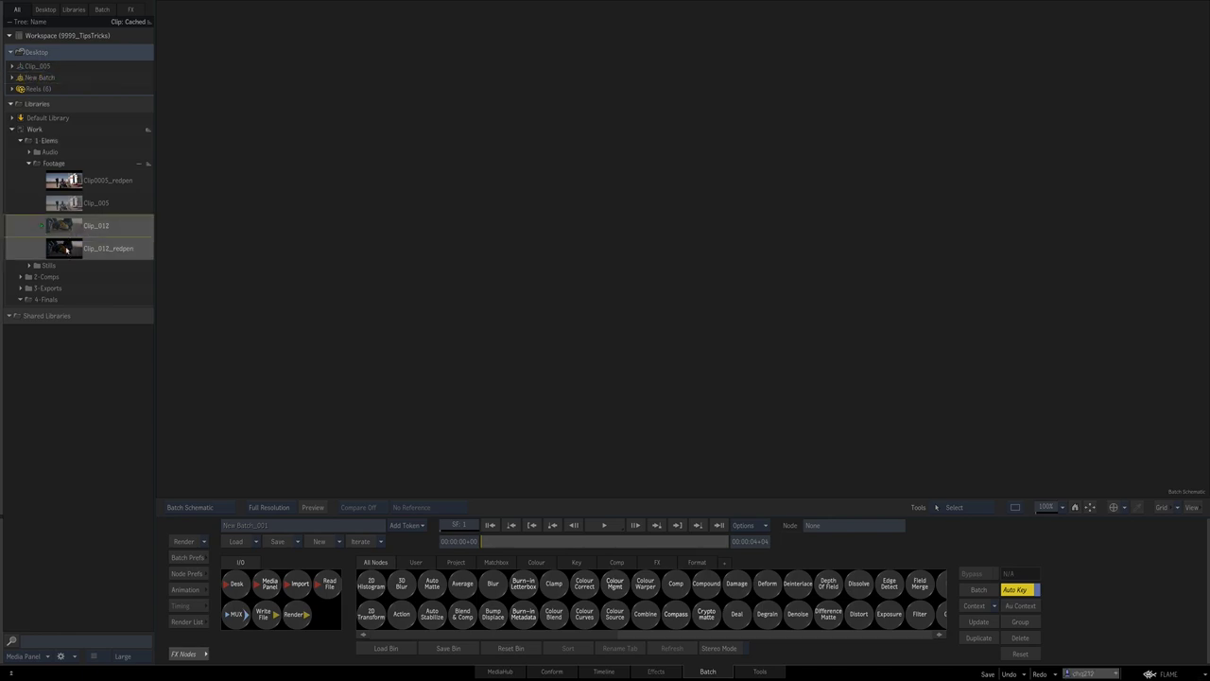
drag(68, 247, 536, 148)
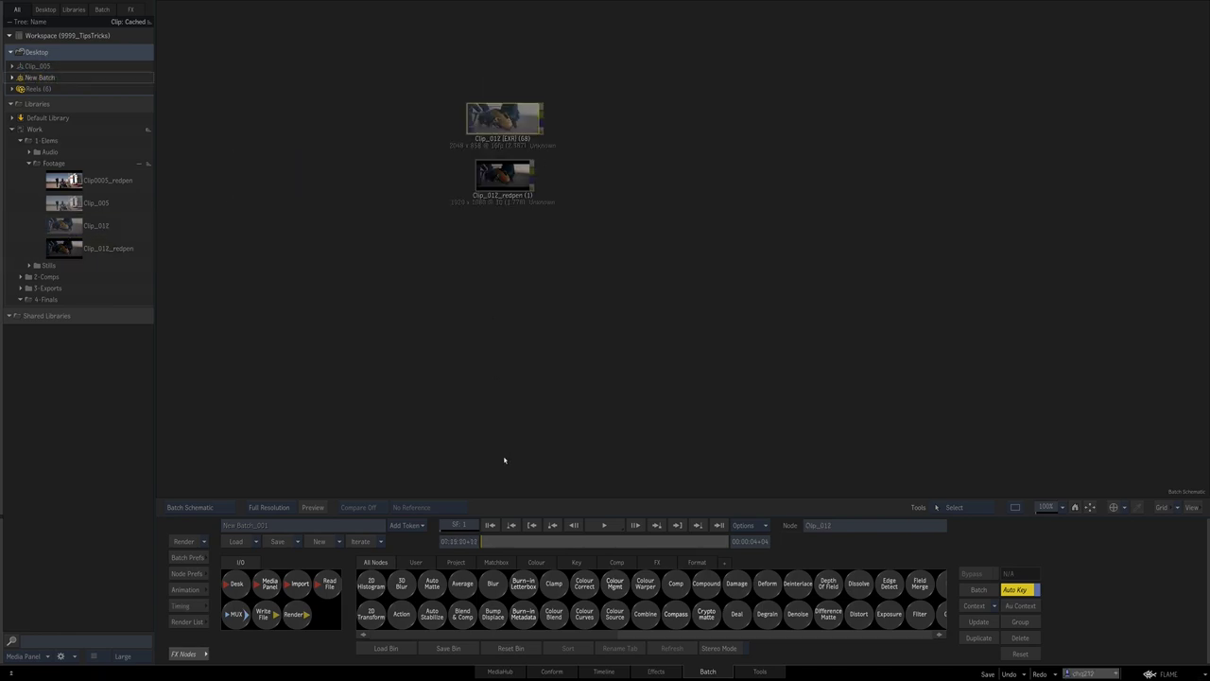
- Add the saved ouput group from the project bin beside the clips and ungroup it into its MUX, Colour Mgmt and Render nodes
click(457, 563)
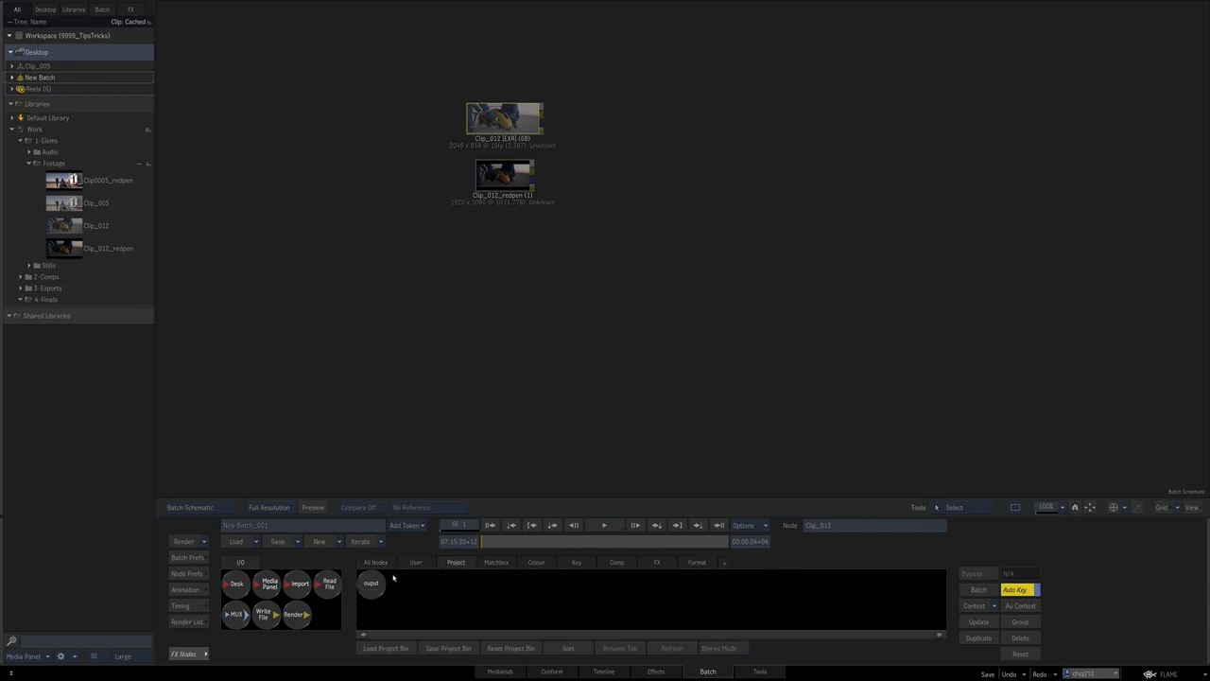
drag(363, 591, 842, 203)
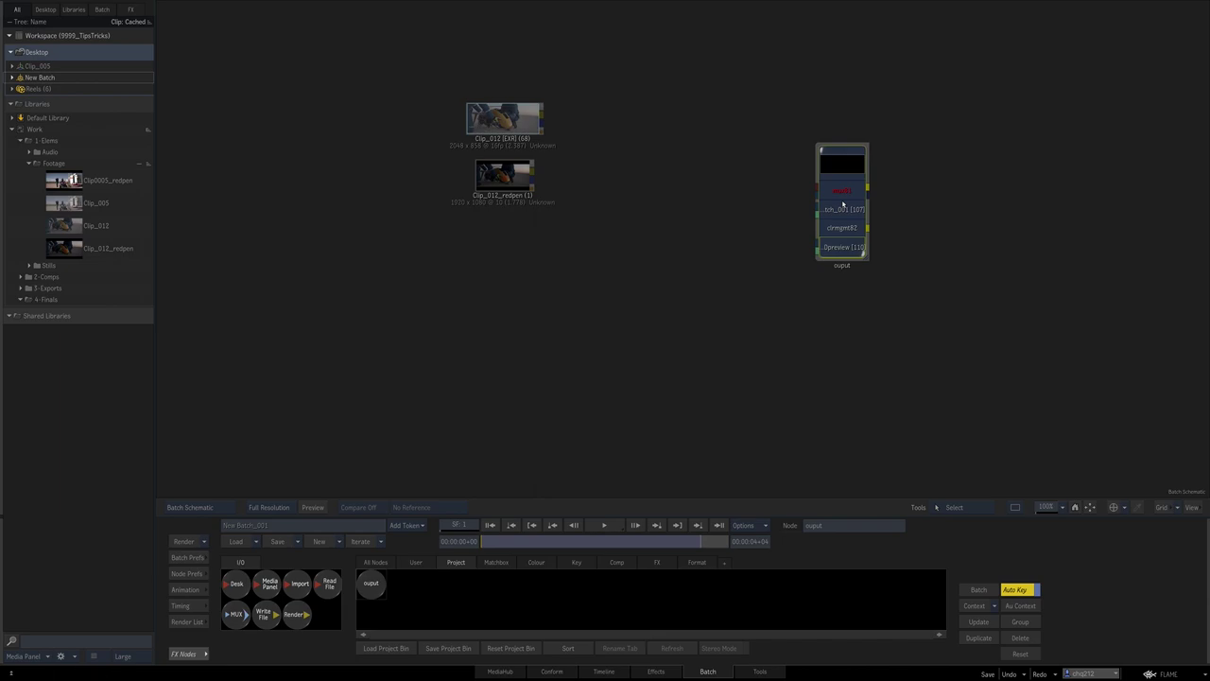
click(800, 654)
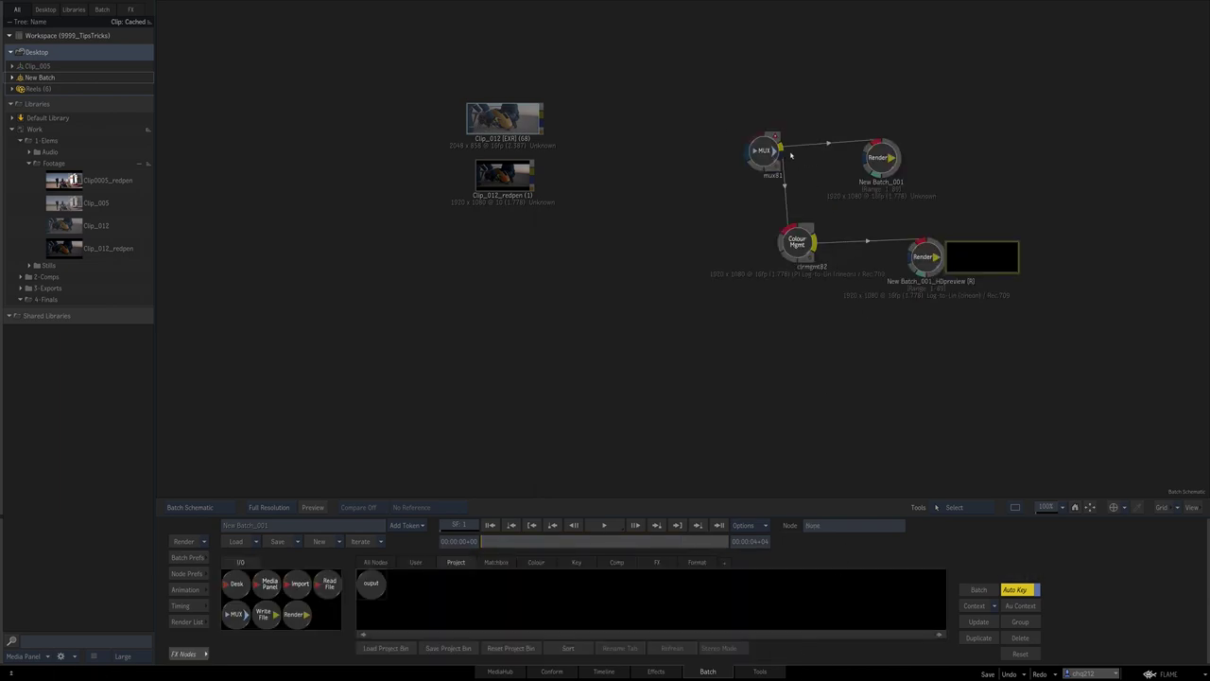
- Connect Clip_012 to the MUX node's input and check both Render nodes' settings in the render list
drag(542, 117, 756, 142)
click(877, 157)
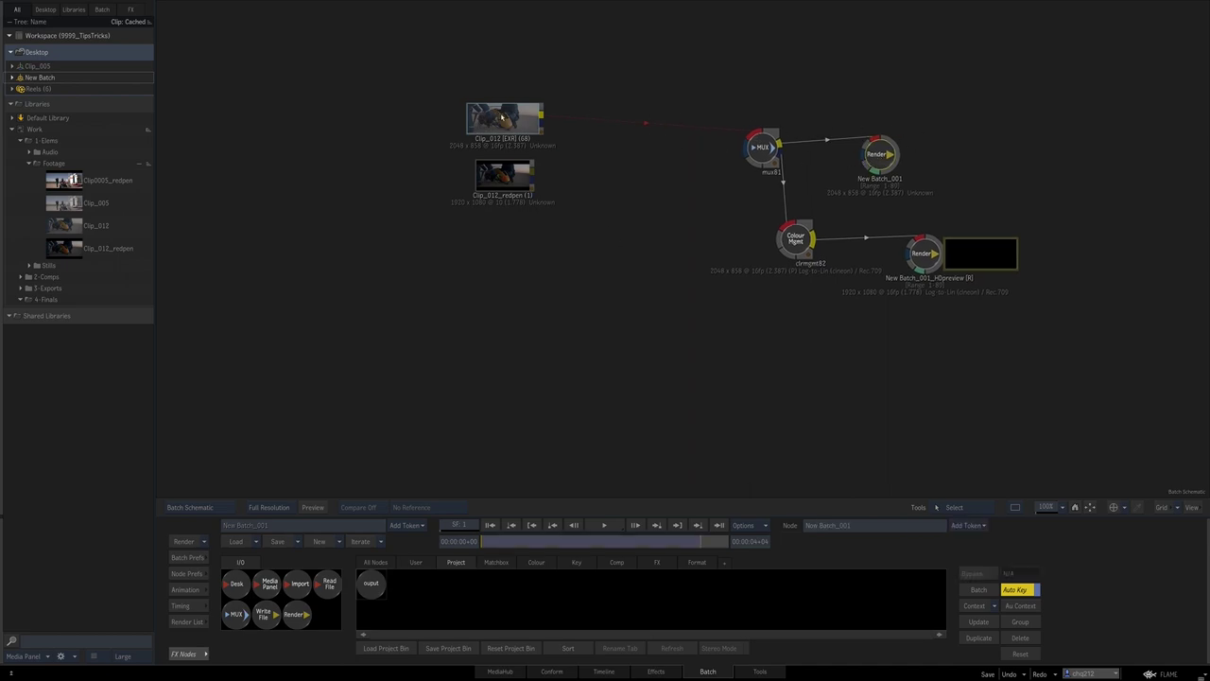
click(924, 257)
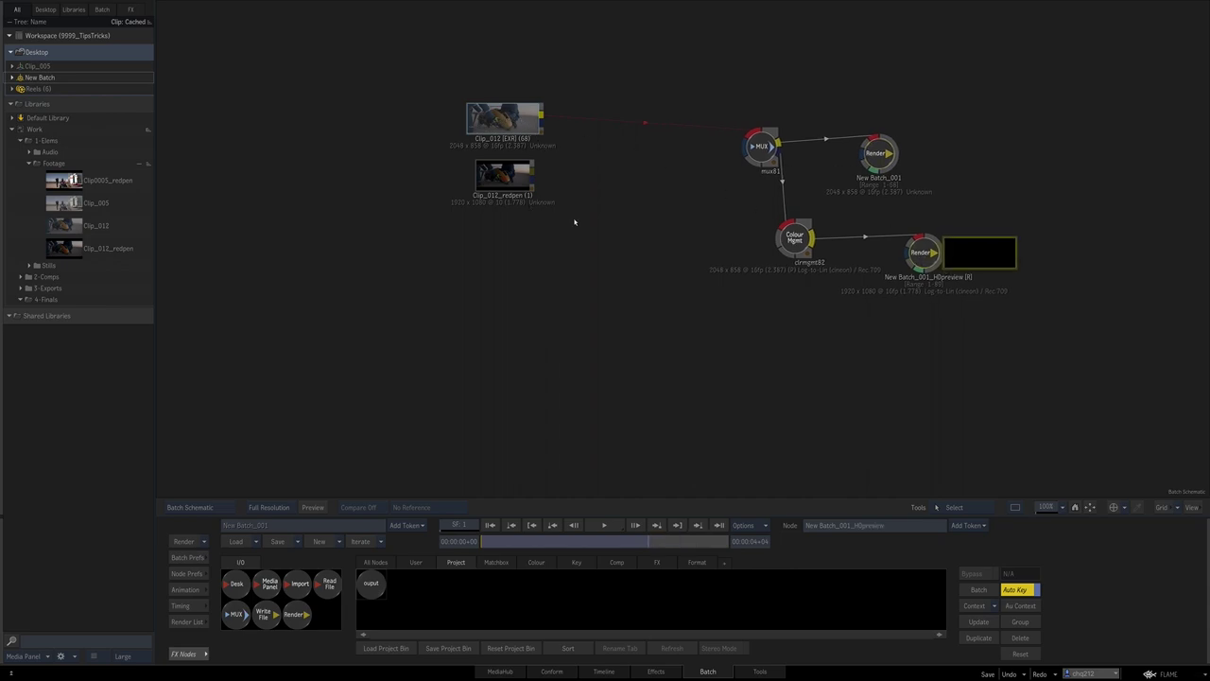
click(193, 620)
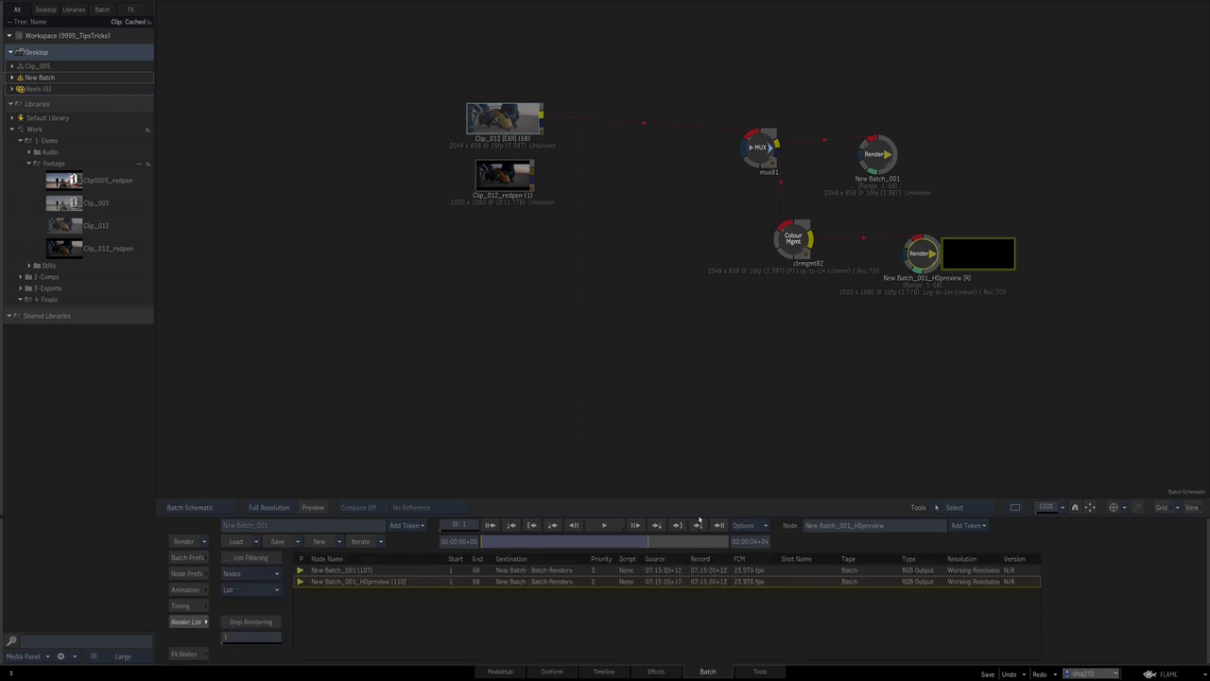
- Tidy the schematic by nudging the clips, MUX, Colour Mgmt and Render nodes into a more evenly spaced layout
drag(494, 111, 493, 117)
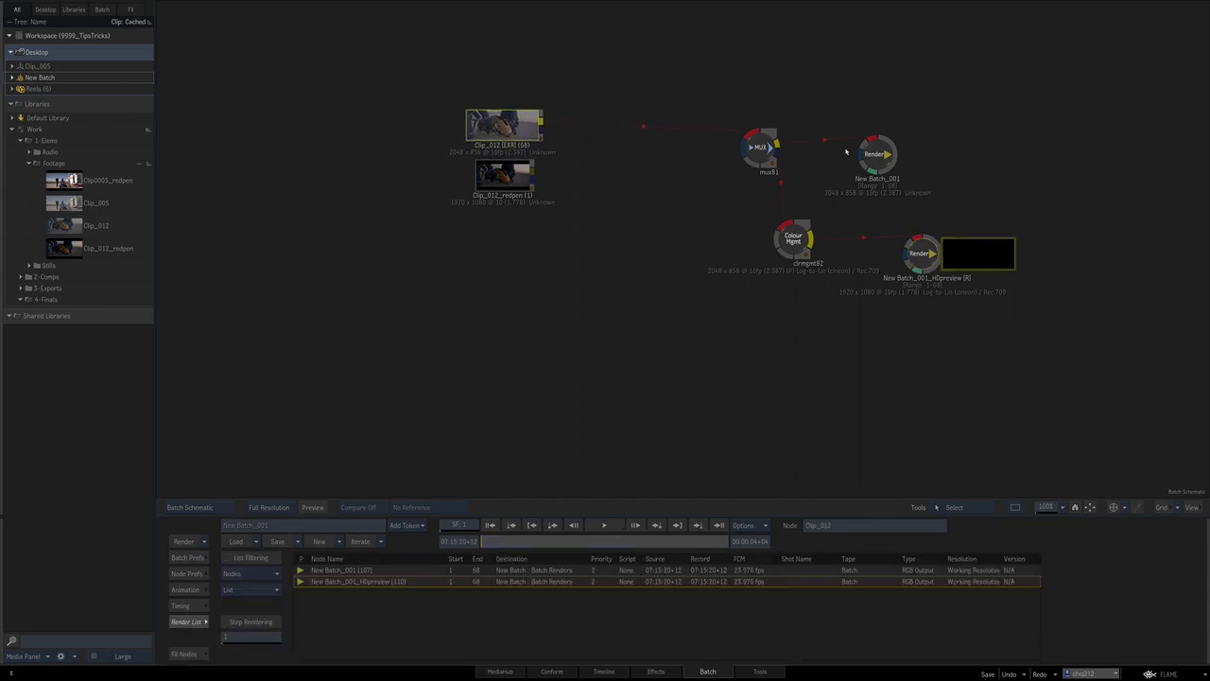
drag(874, 153, 899, 150)
drag(775, 151, 774, 154)
drag(505, 177, 503, 186)
click(802, 246)
drag(802, 245, 806, 248)
drag(919, 253, 921, 255)
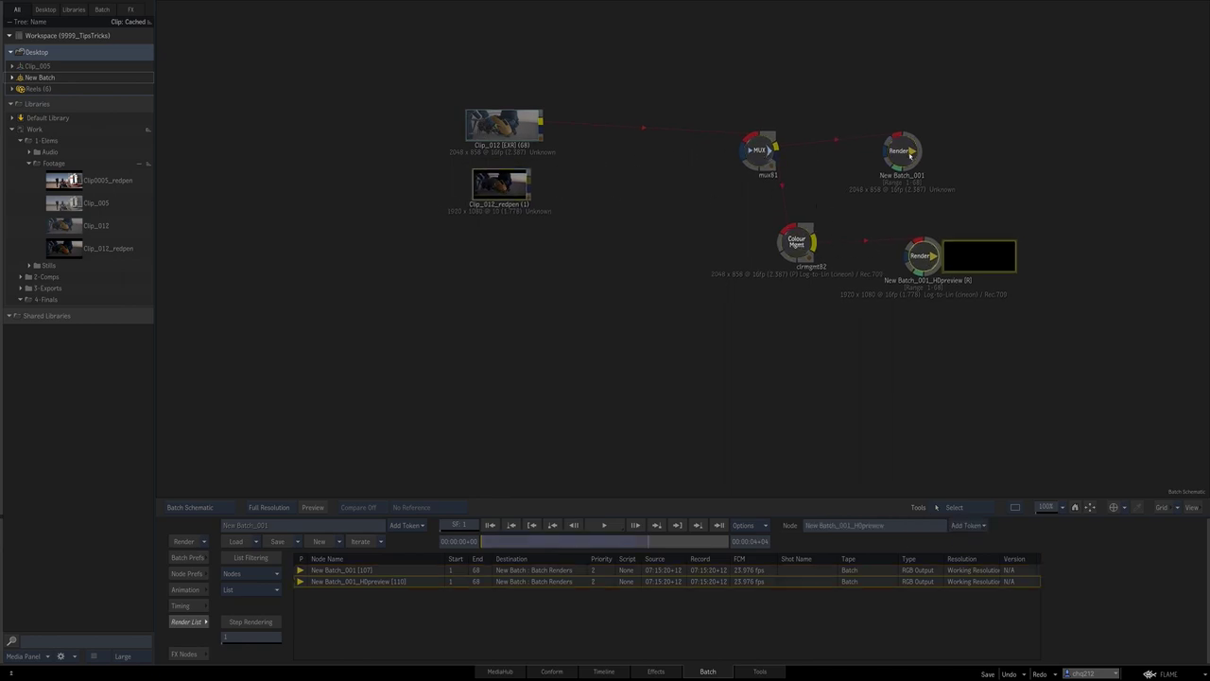
drag(903, 154, 910, 157)
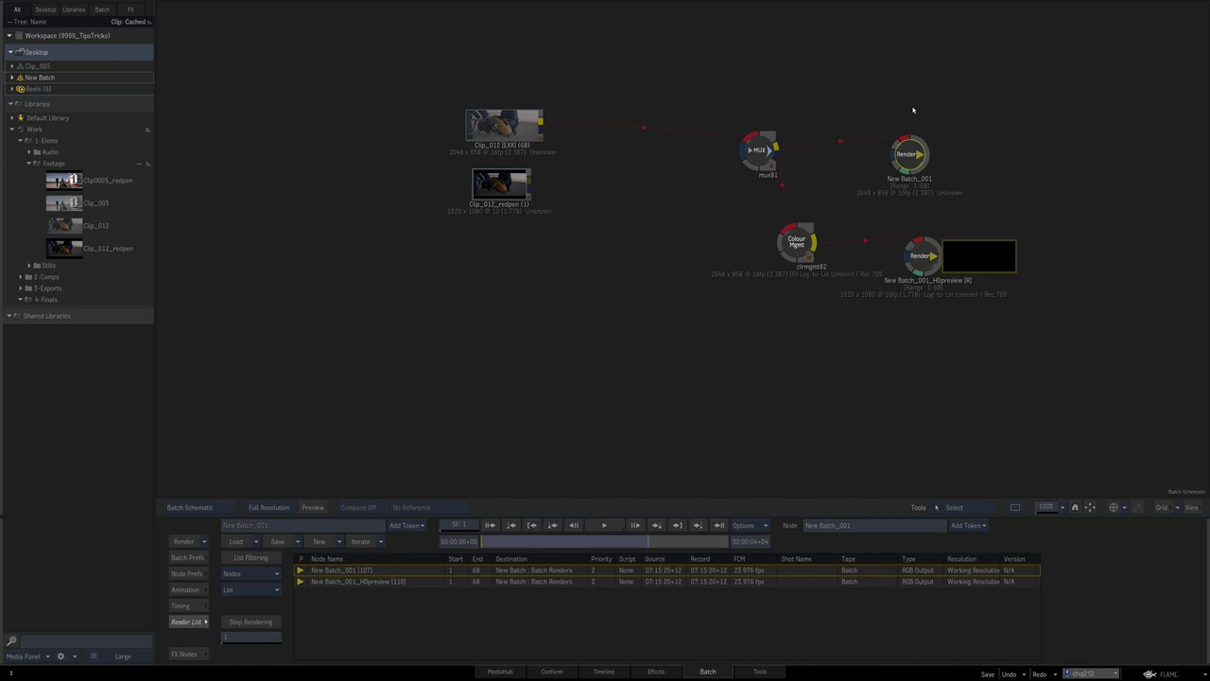
drag(911, 148, 915, 151)
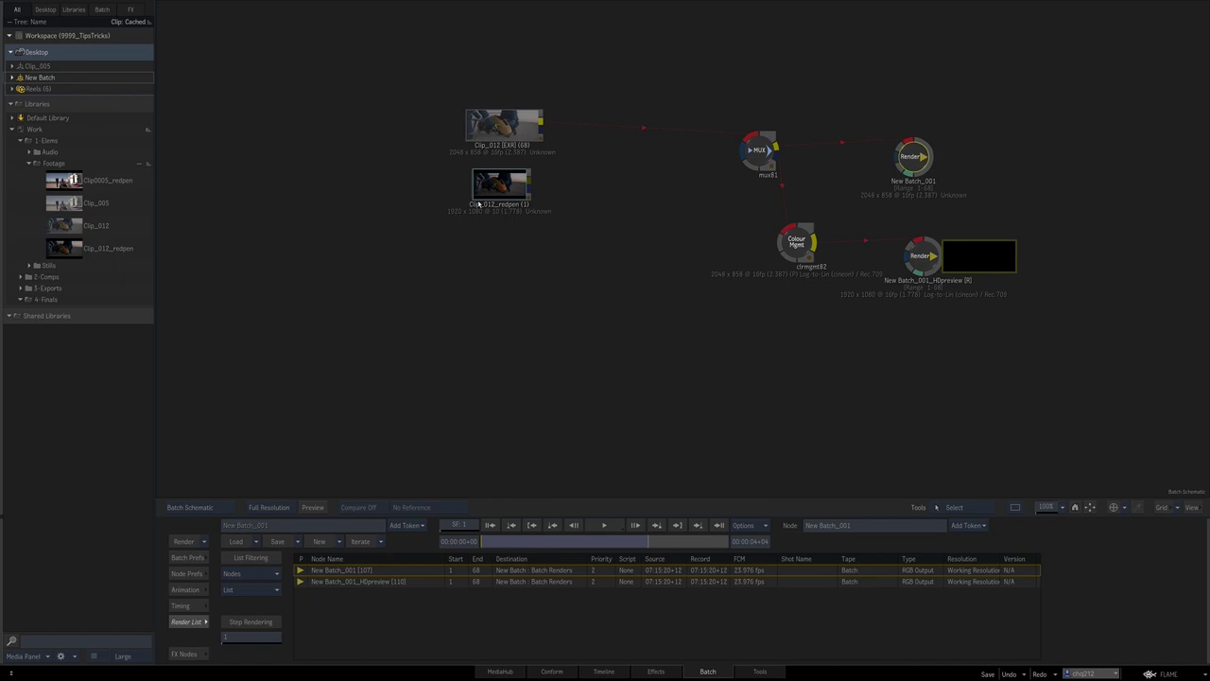
- Move Clip_012 and Clip_012_redpen farther from the MUX node to leave working space between them
drag(492, 189, 419, 200)
drag(497, 129, 403, 133)
drag(416, 200, 407, 210)
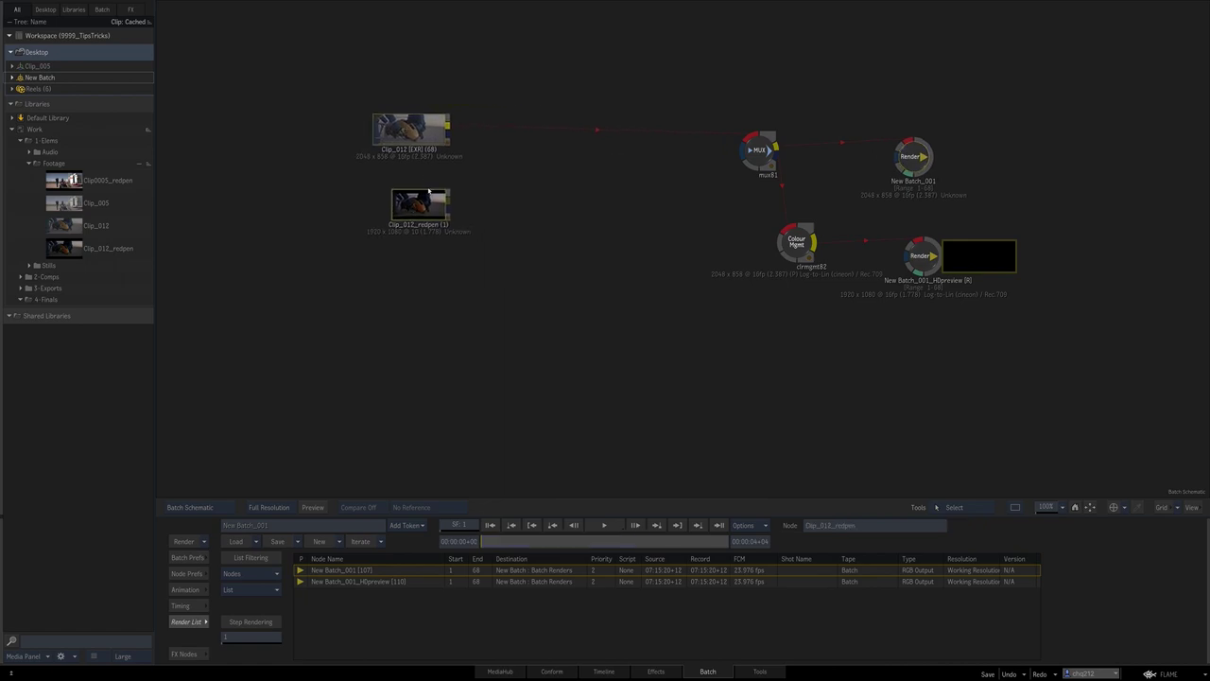
- View the Clip_012_redpen note full-screen, compare it with the original Clip_012 footage, and return to the schematic
key(F4)
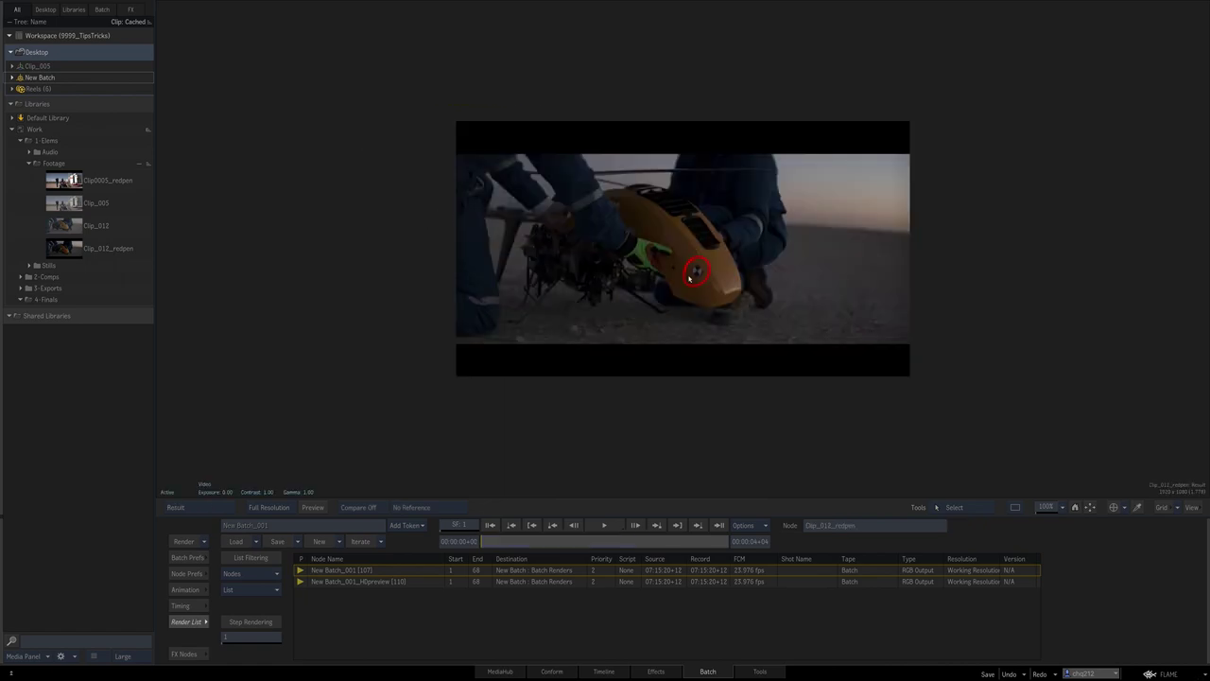
key(Escape)
key(F1)
key(Escape)
click(426, 133)
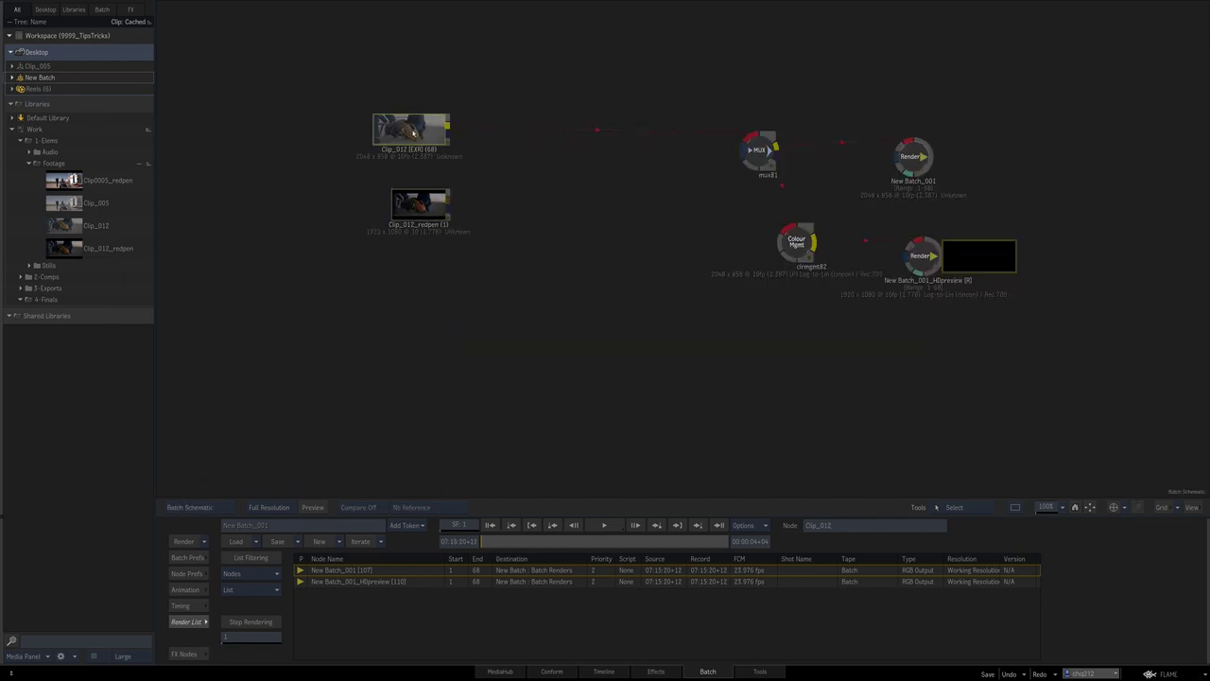
key(F1)
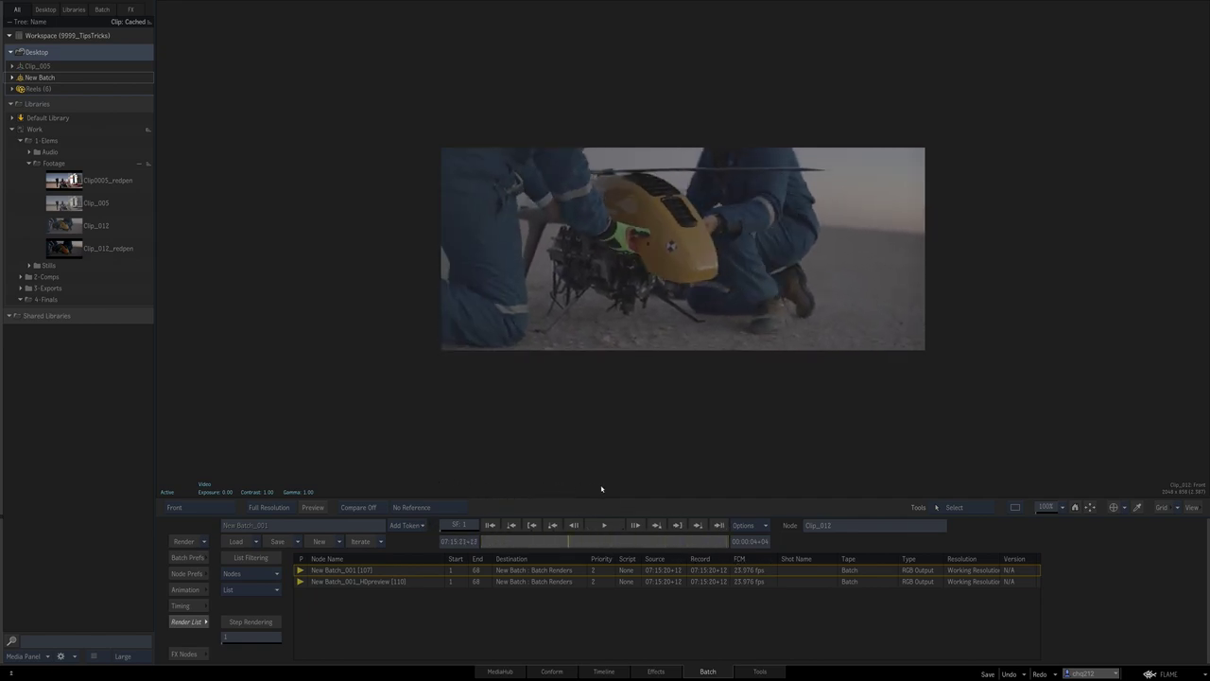
key(Escape)
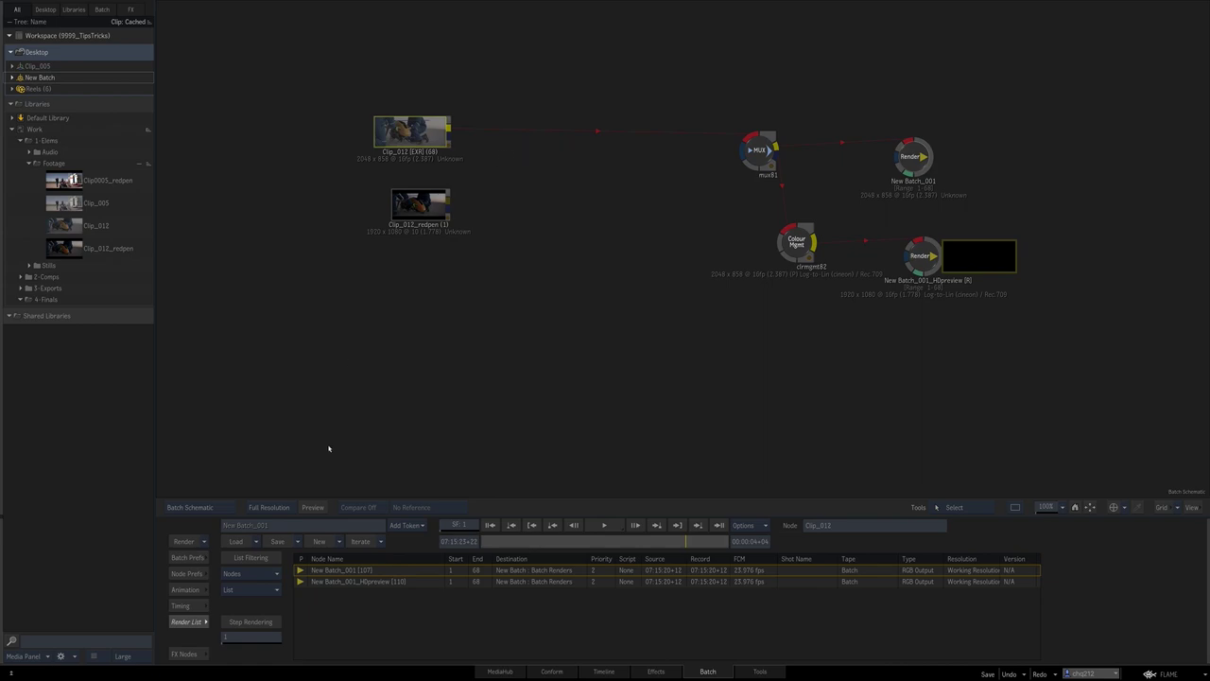
- Reopen the Clip_005 batch group and expand it to show its batch renders
double_click(28, 67)
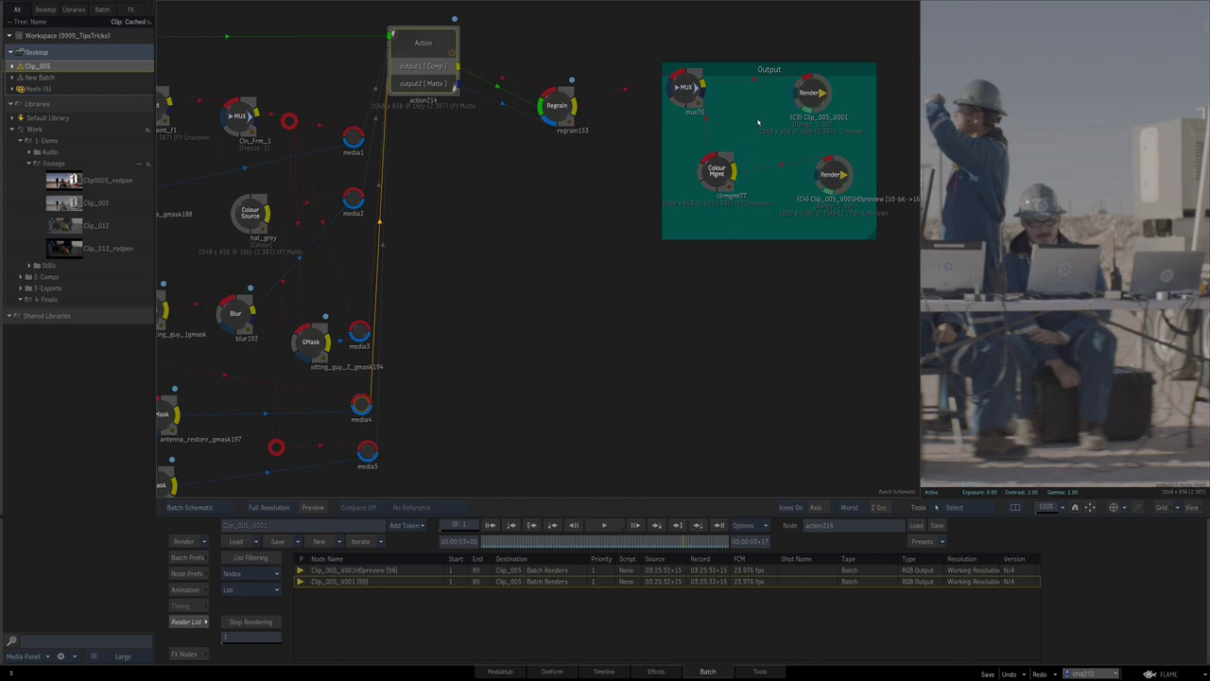
click(11, 67)
click(90, 197)
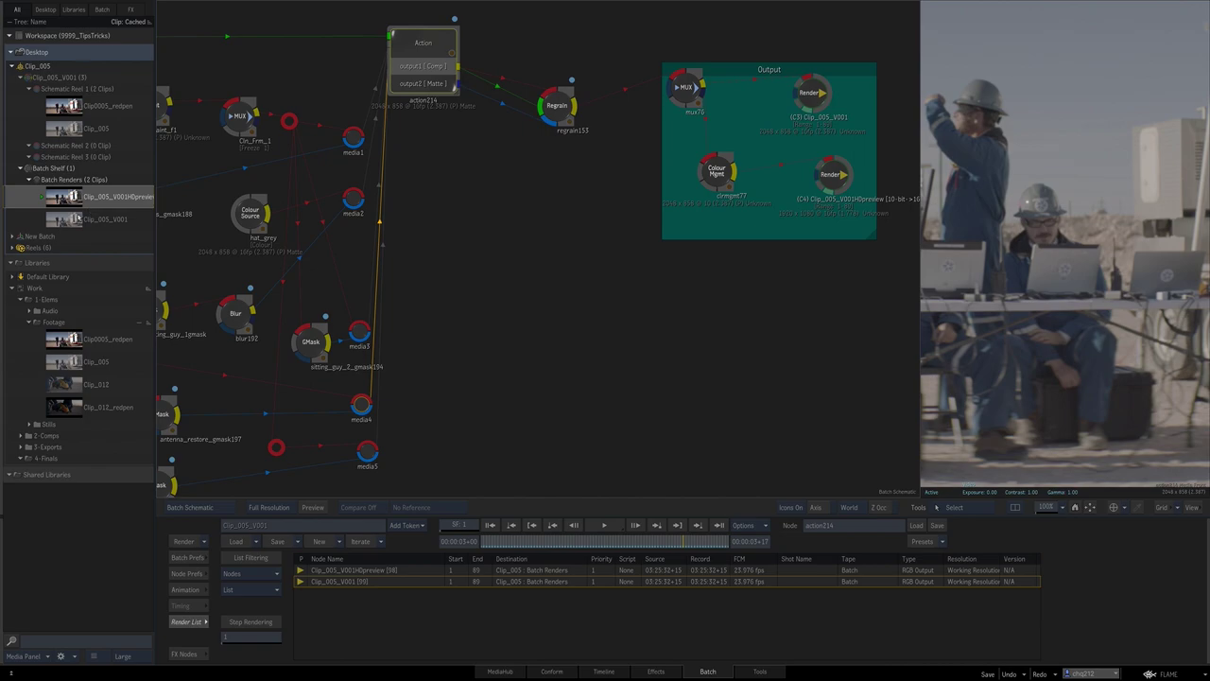
- Review the Clip_005_V001 and Clip_005_V001HDpreview batch renders in the timeline player
double_click(72, 197)
click(65, 223)
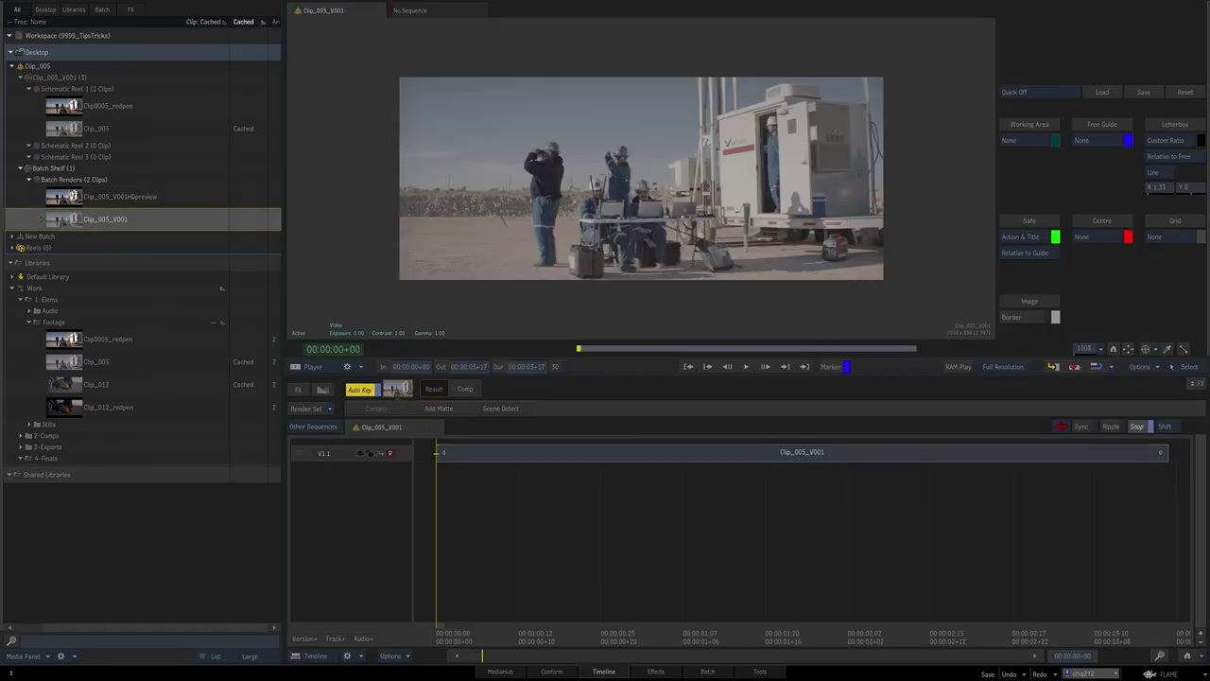
click(74, 196)
click(76, 219)
click(73, 195)
click(75, 219)
click(76, 179)
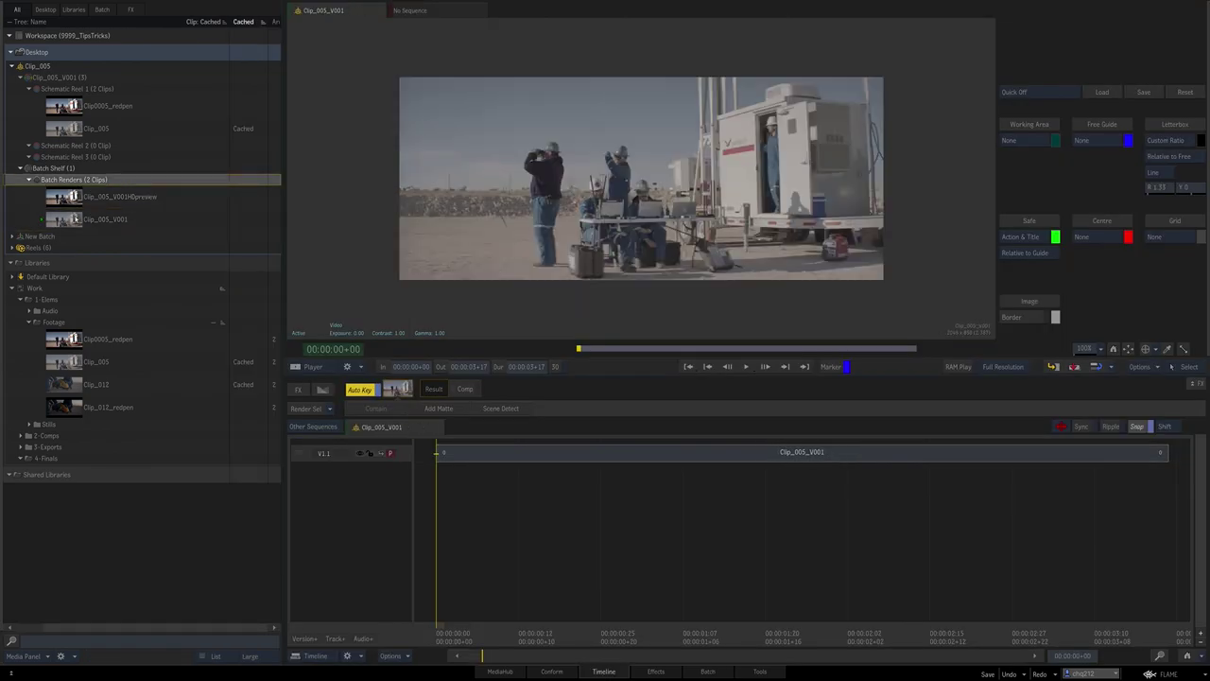
double_click(70, 197)
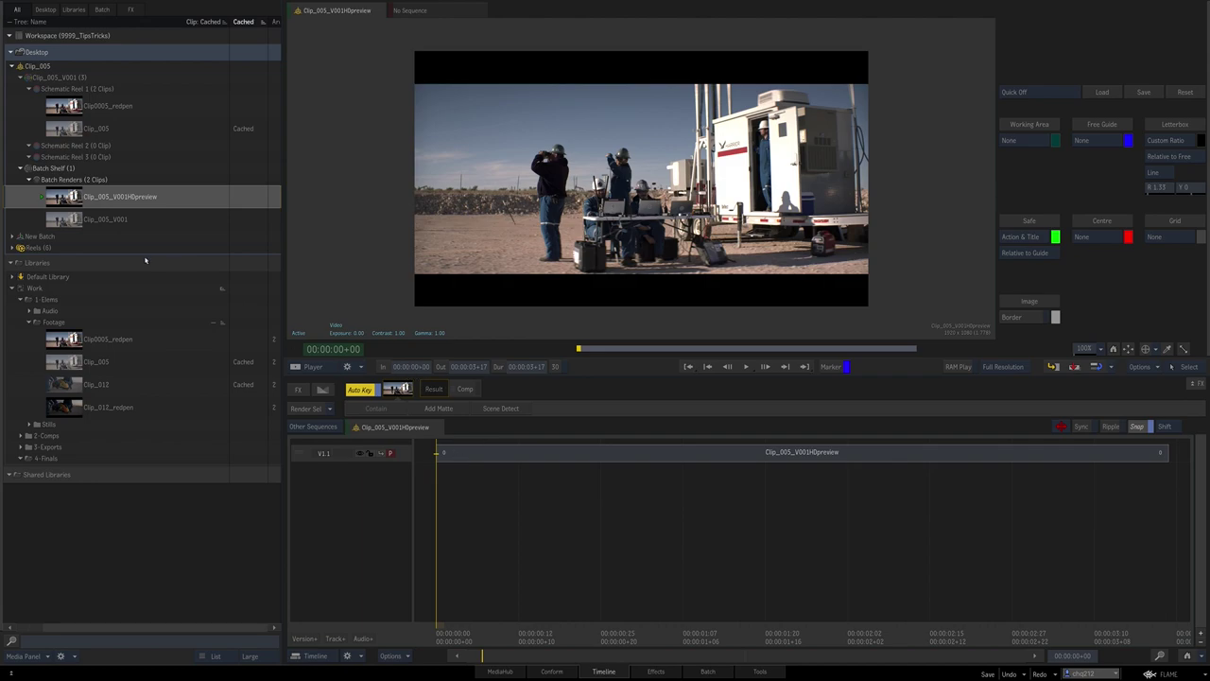
- Switch to the MediaHub and browse in archive mode to the Exports folder of 9999_TipsTricks on the Mozart drive
click(510, 674)
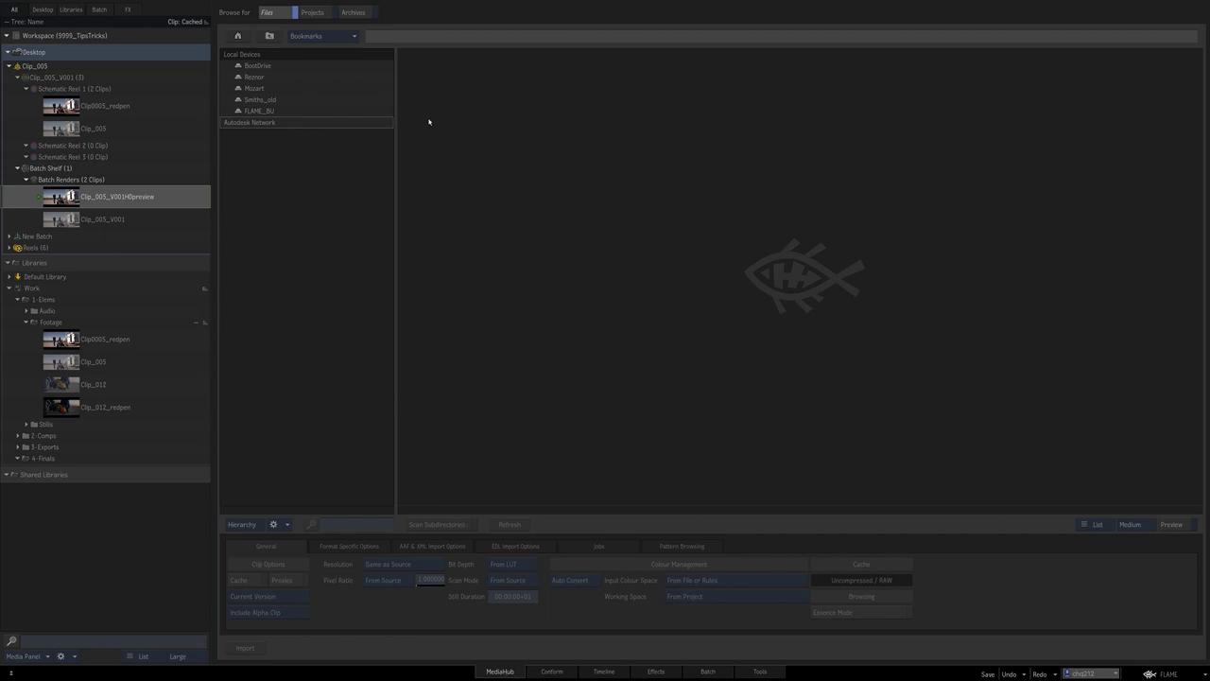
click(355, 11)
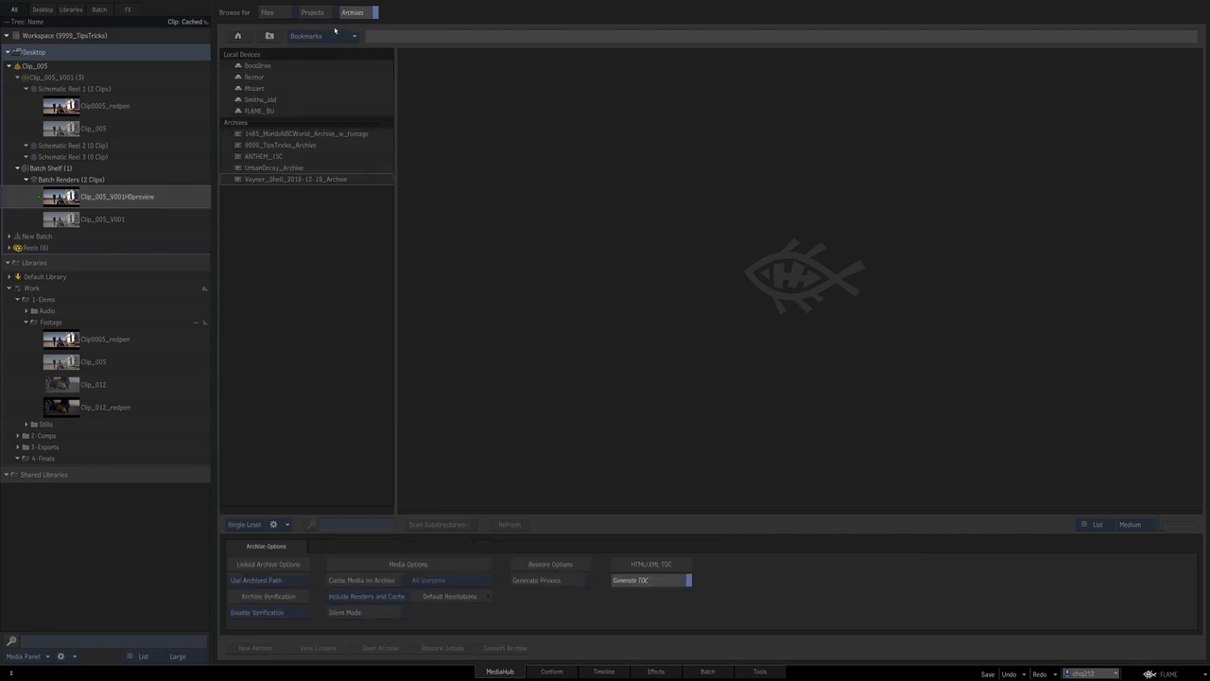
double_click(253, 88)
double_click(265, 68)
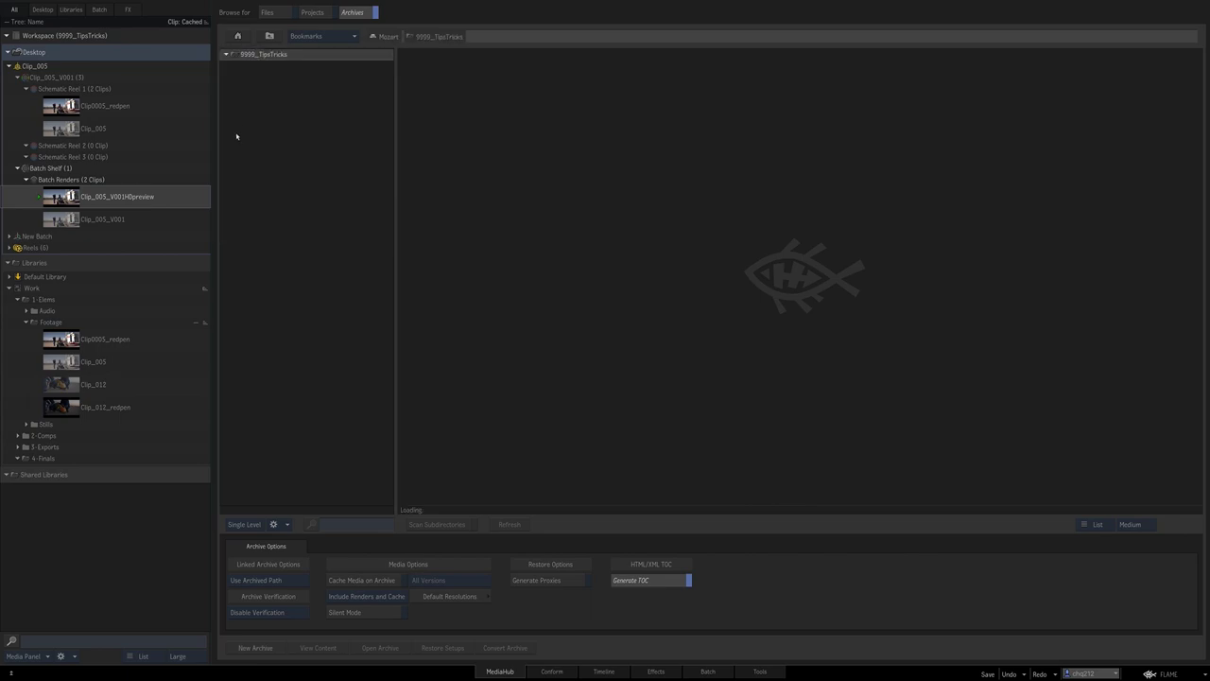
click(254, 78)
double_click(254, 78)
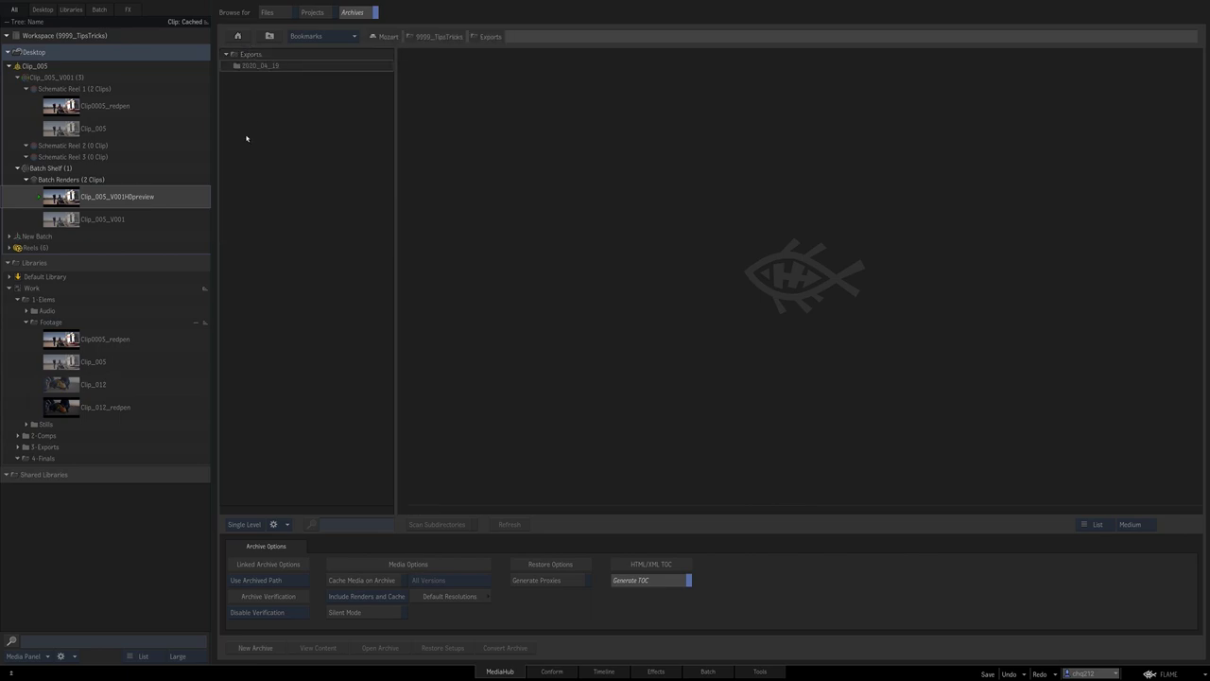
click(264, 67)
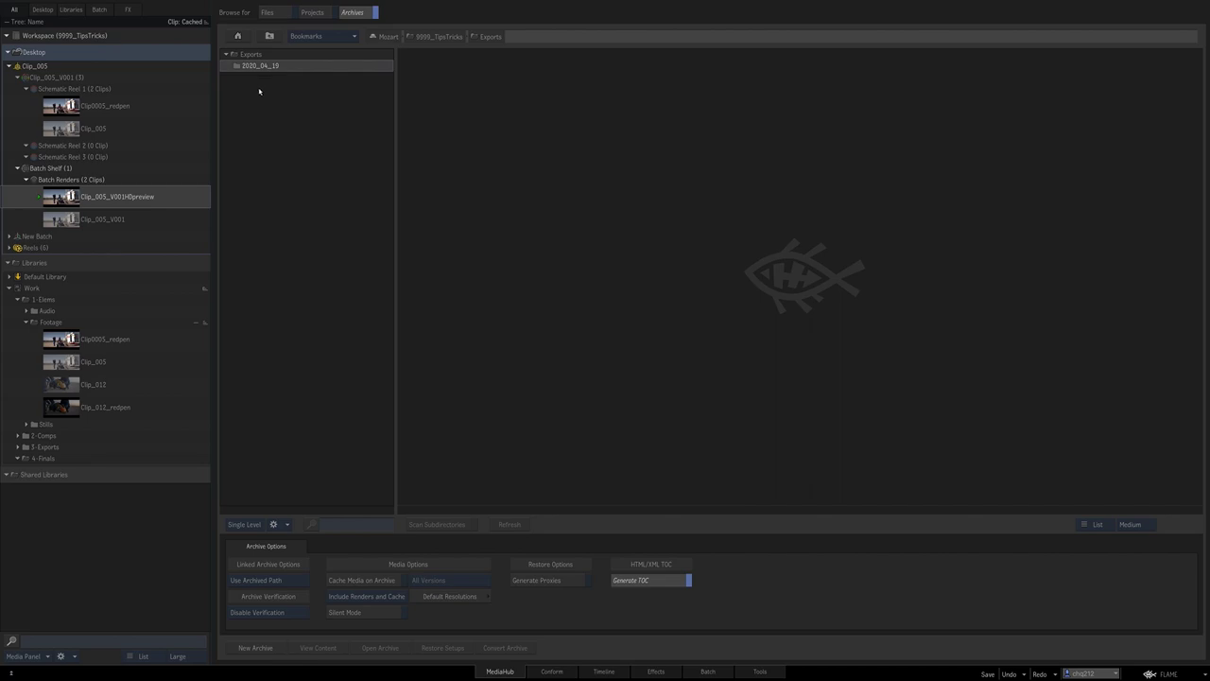
click(264, 94)
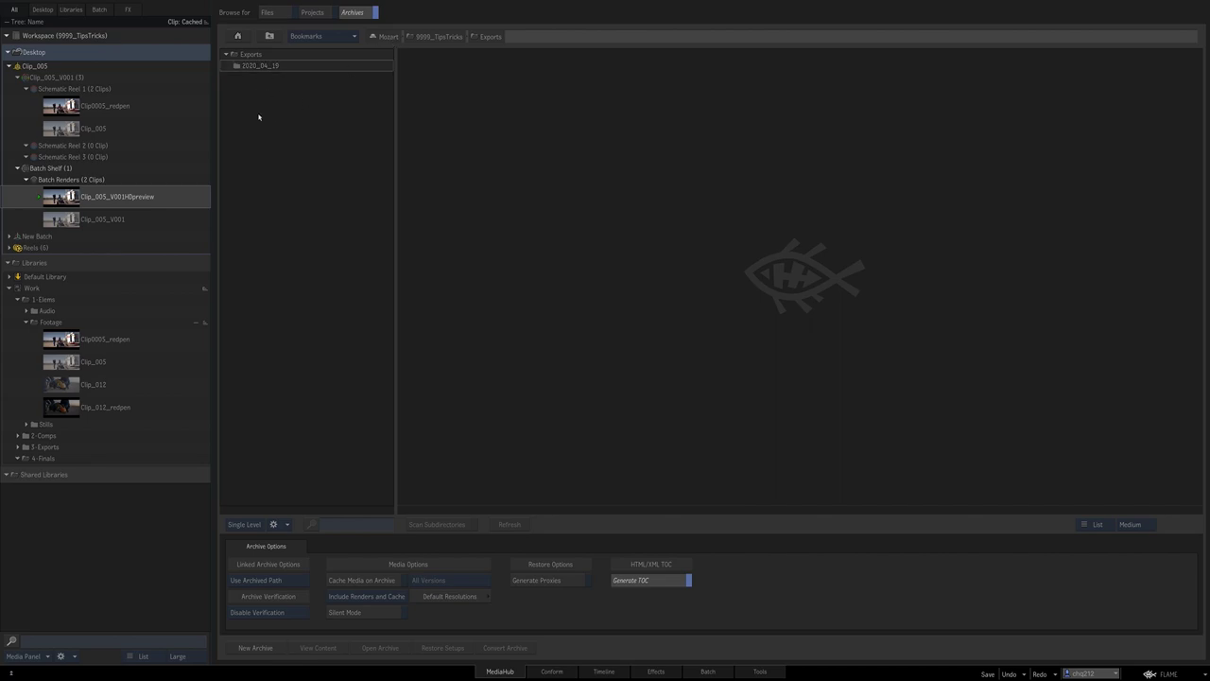
right_click(259, 114)
click(285, 123)
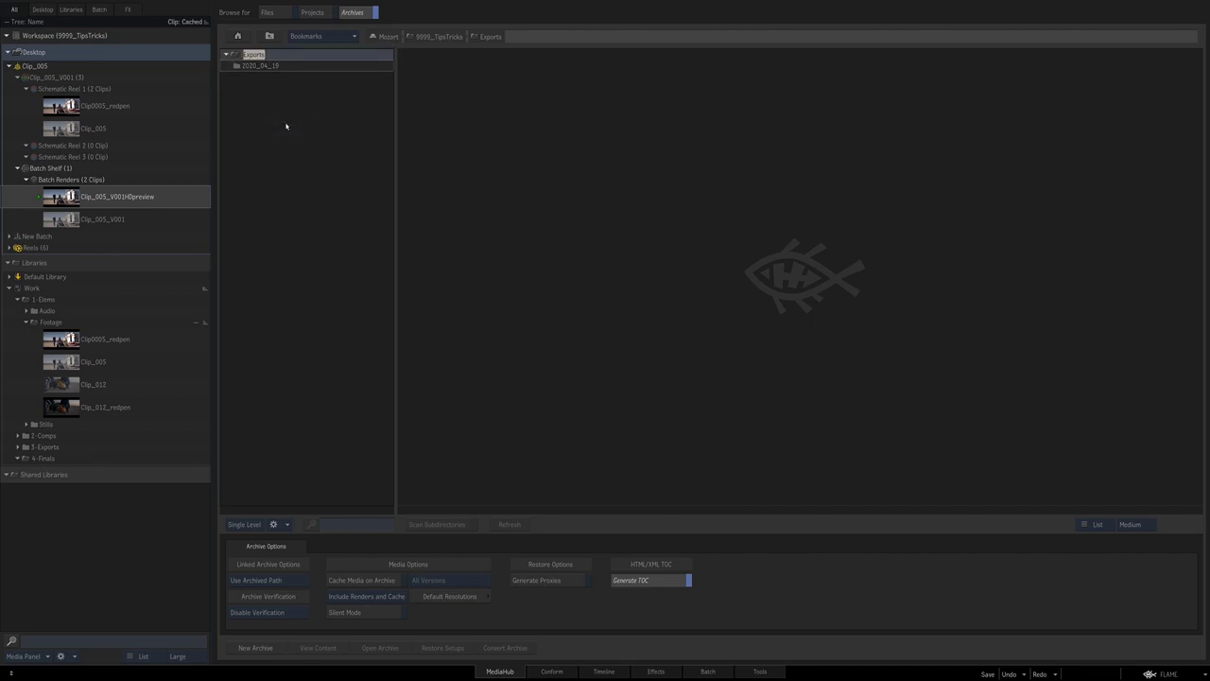
click(284, 124)
- Create a new folder named 2020_04_20 inside the Exports folder
right_click(282, 120)
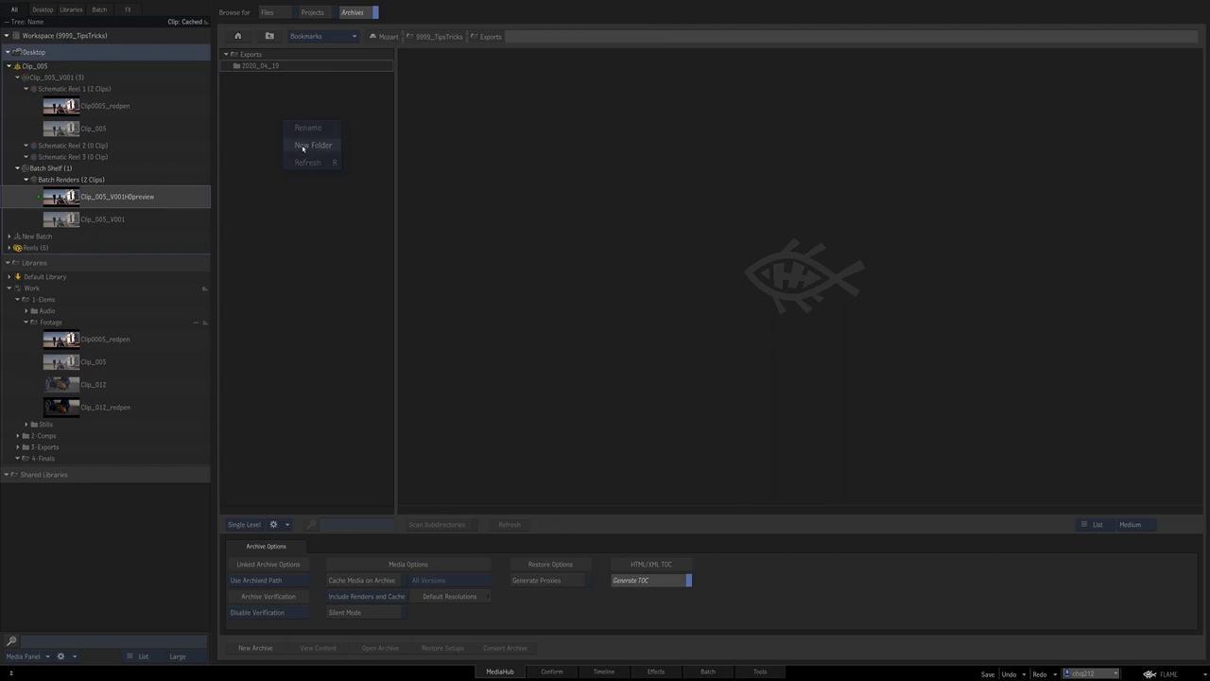
click(300, 145)
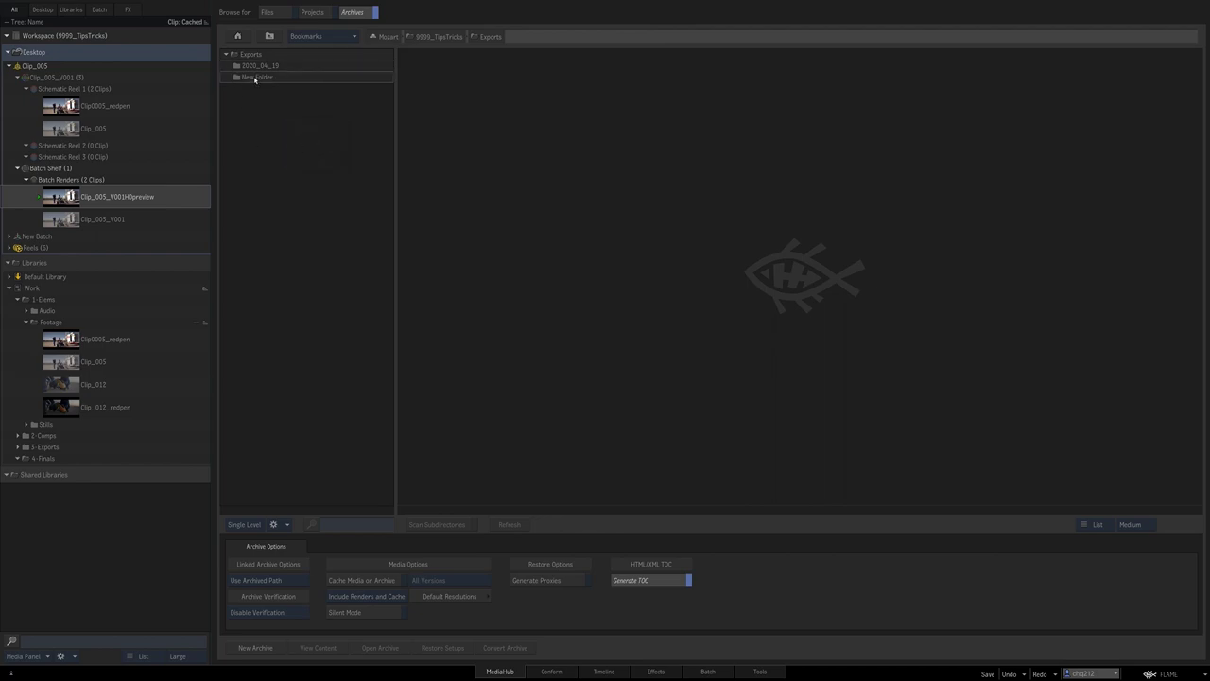
click(254, 79)
click(256, 79)
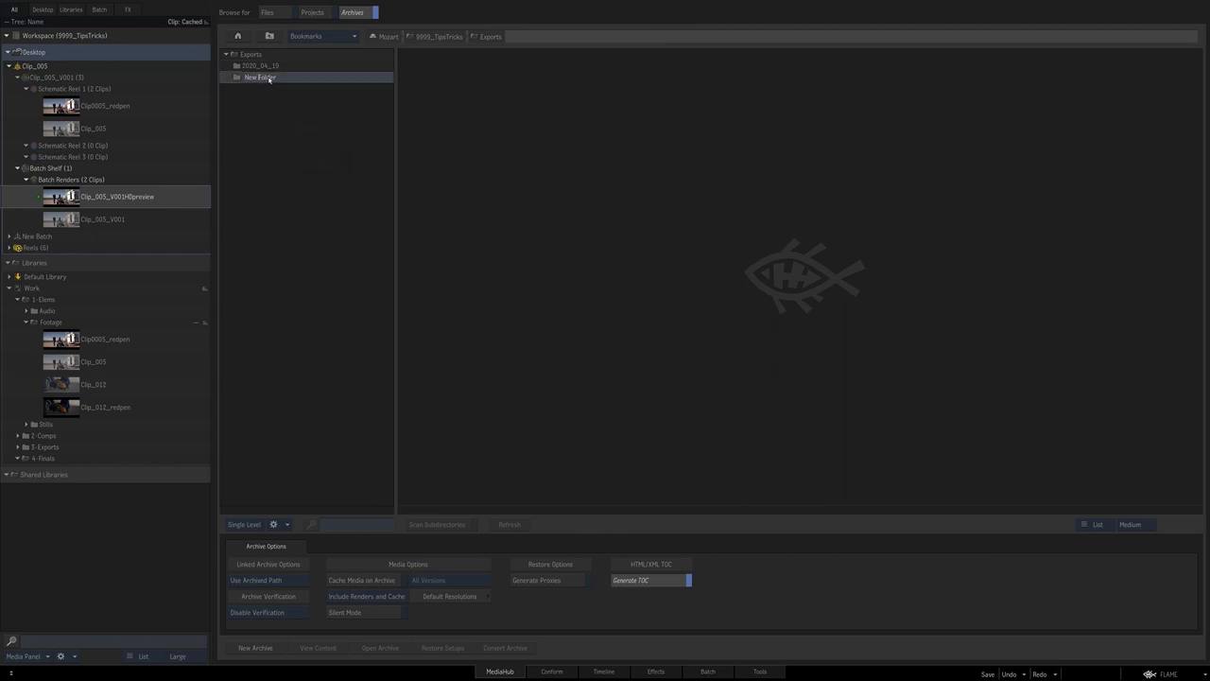
triple_click(277, 81)
text(20)
text(22)
key(BackSpace)
key(Return)
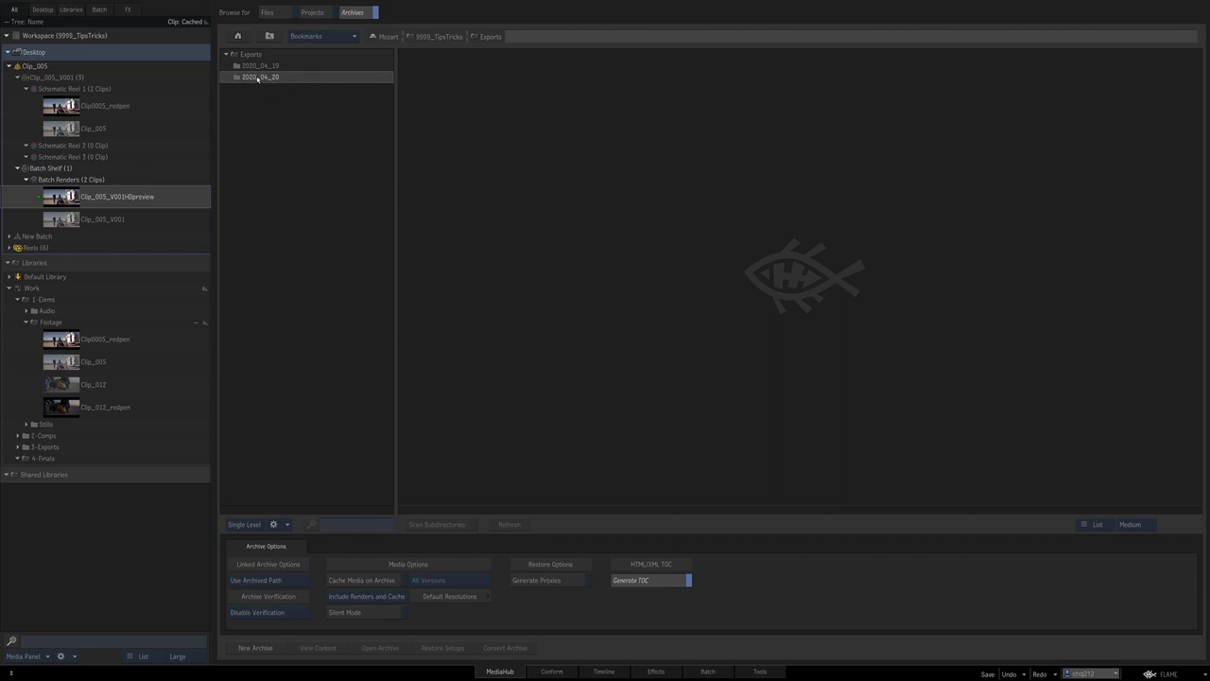
- Open the 2020_04_20 folder and try to export the Clip_005_V001HDpreview render into it from archive mode
double_click(257, 78)
drag(66, 202, 603, 157)
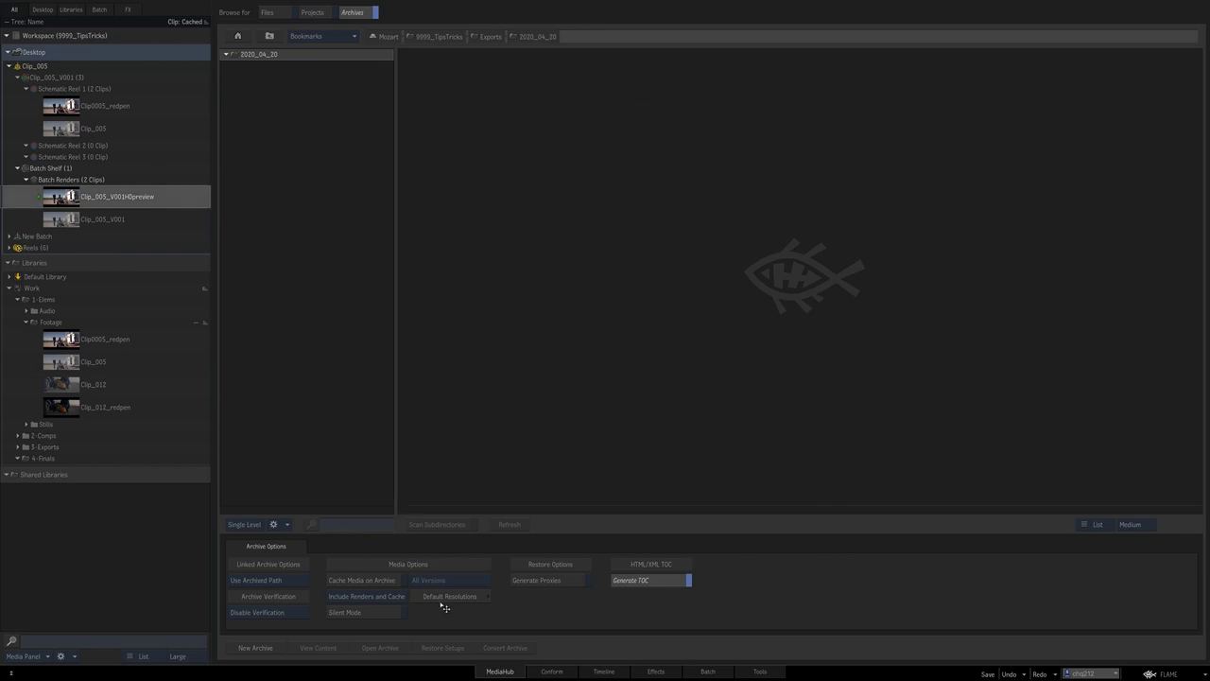
- Switch to file browsing, go to the Exports folder of 9999_TipsTricks on Mozart, and expand the 2020_04_20 folder
click(268, 12)
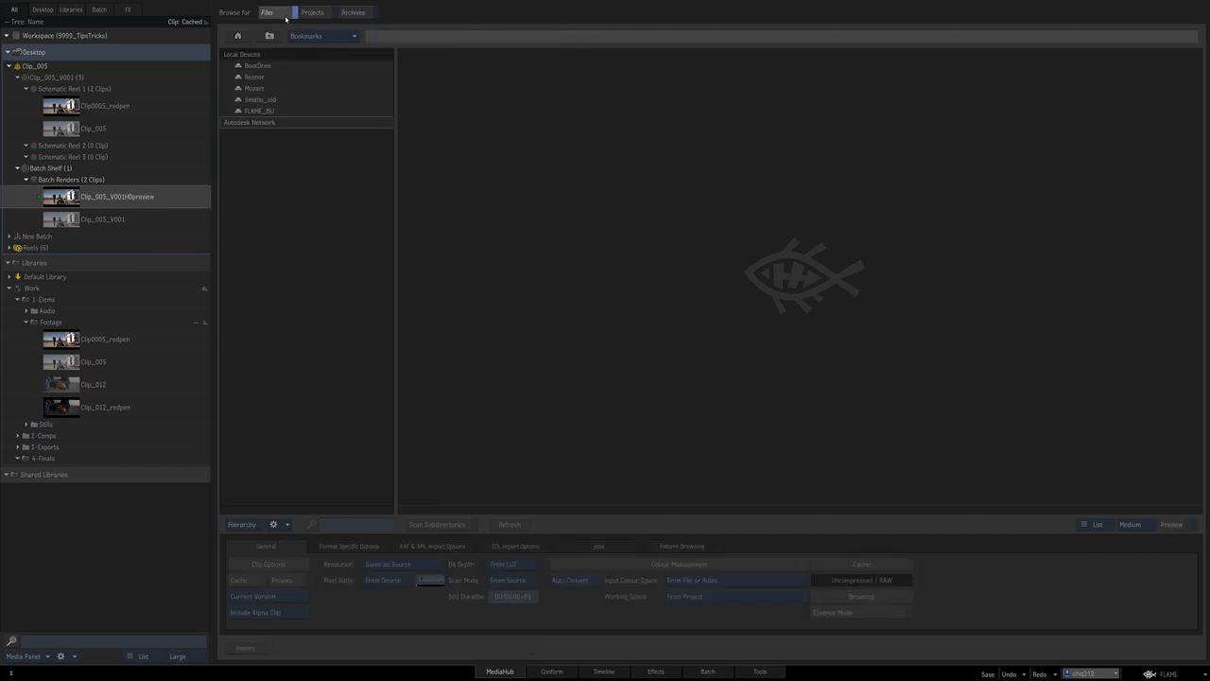
click(254, 77)
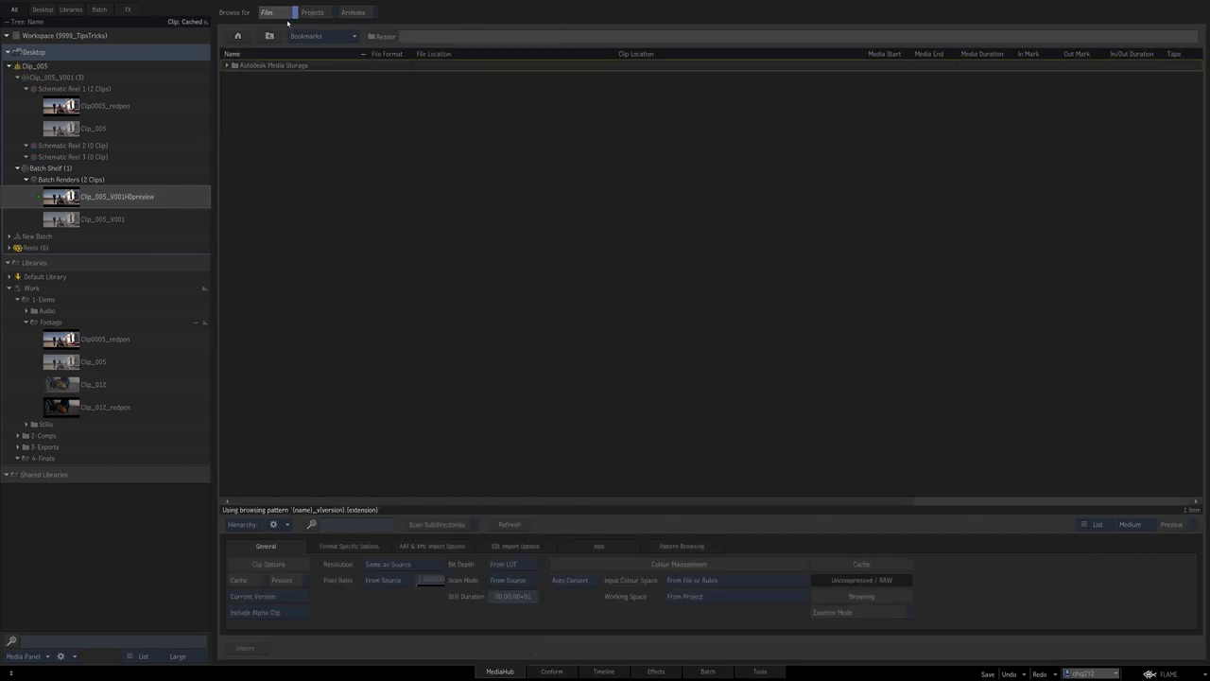
click(248, 35)
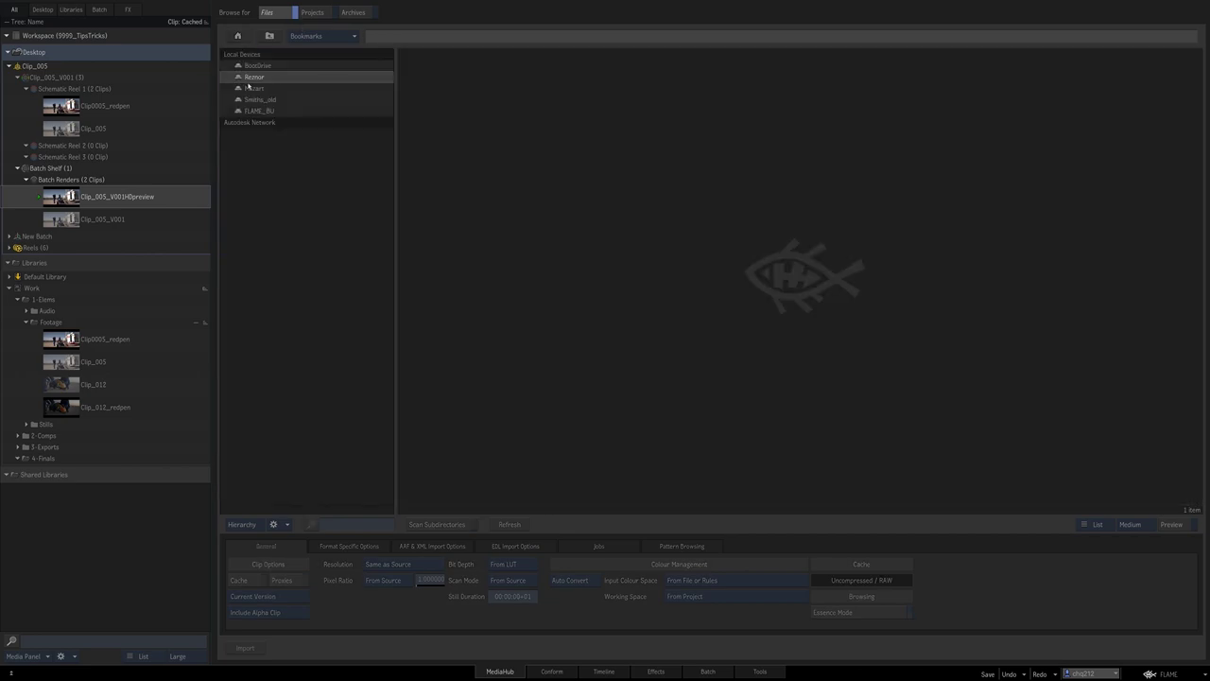
double_click(255, 89)
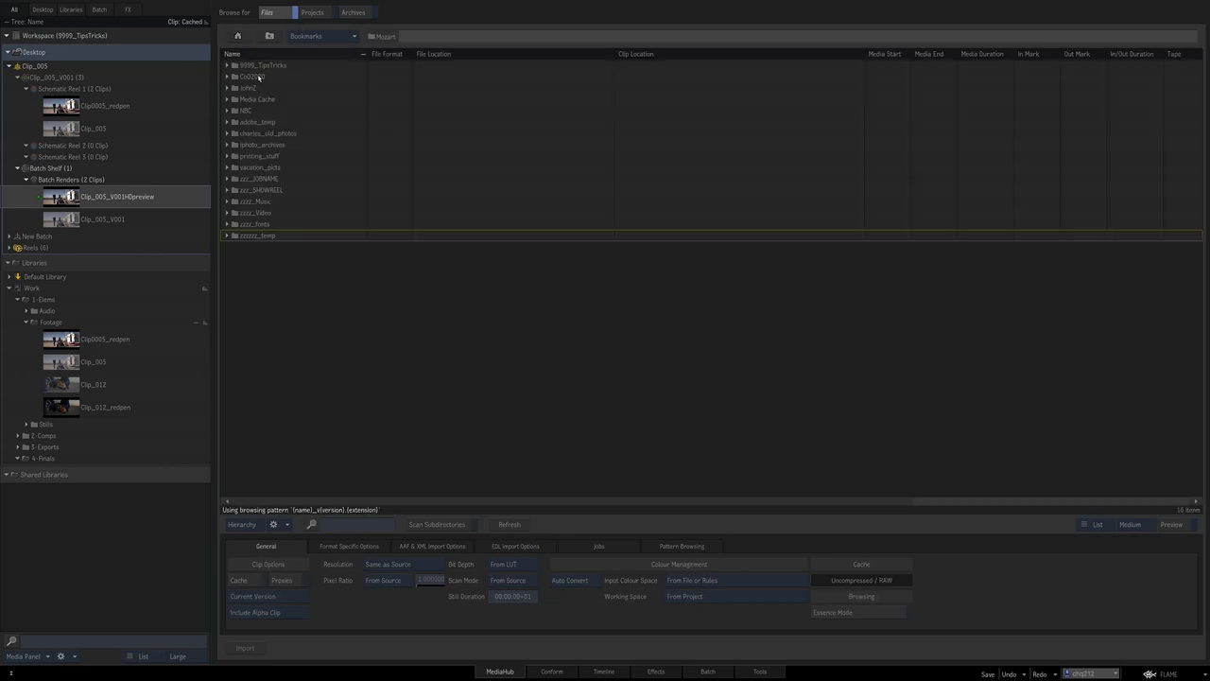
double_click(257, 66)
double_click(247, 76)
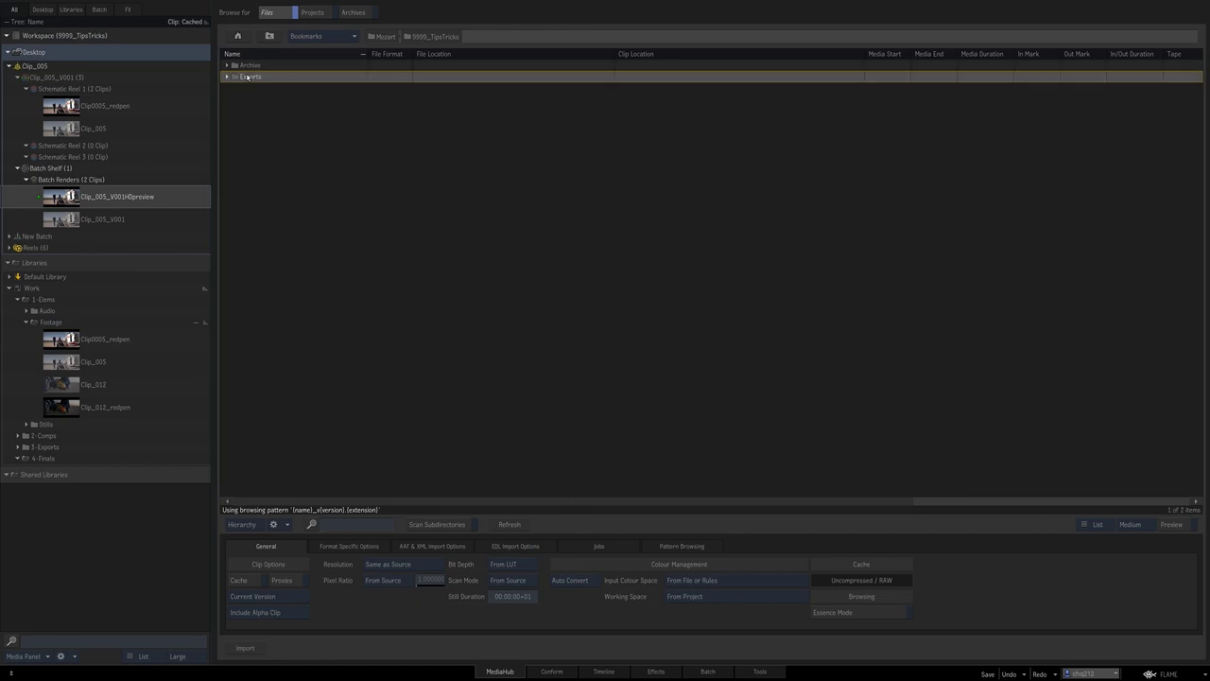
click(229, 75)
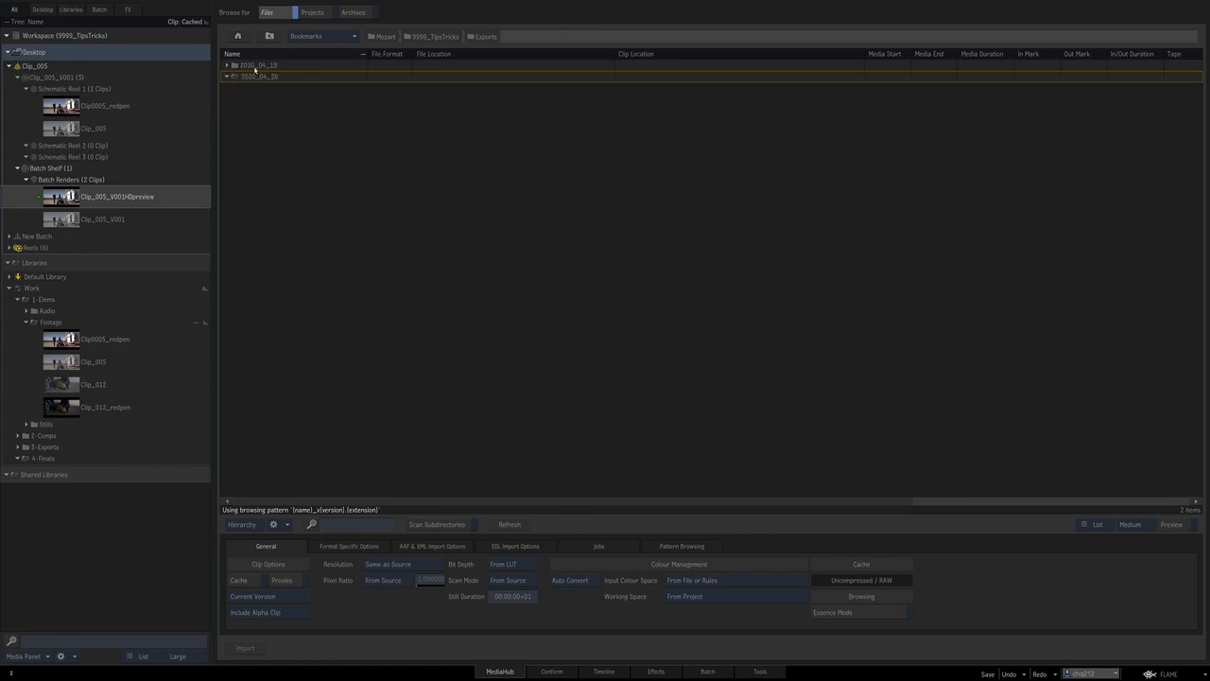
- Export the Clip_005_V001HDpreview render into the 2020_04_20 folder as a Movie with the shared QuickTime (H.264 1080i 10Mbits)_MOS preset
double_click(255, 75)
drag(69, 195, 421, 135)
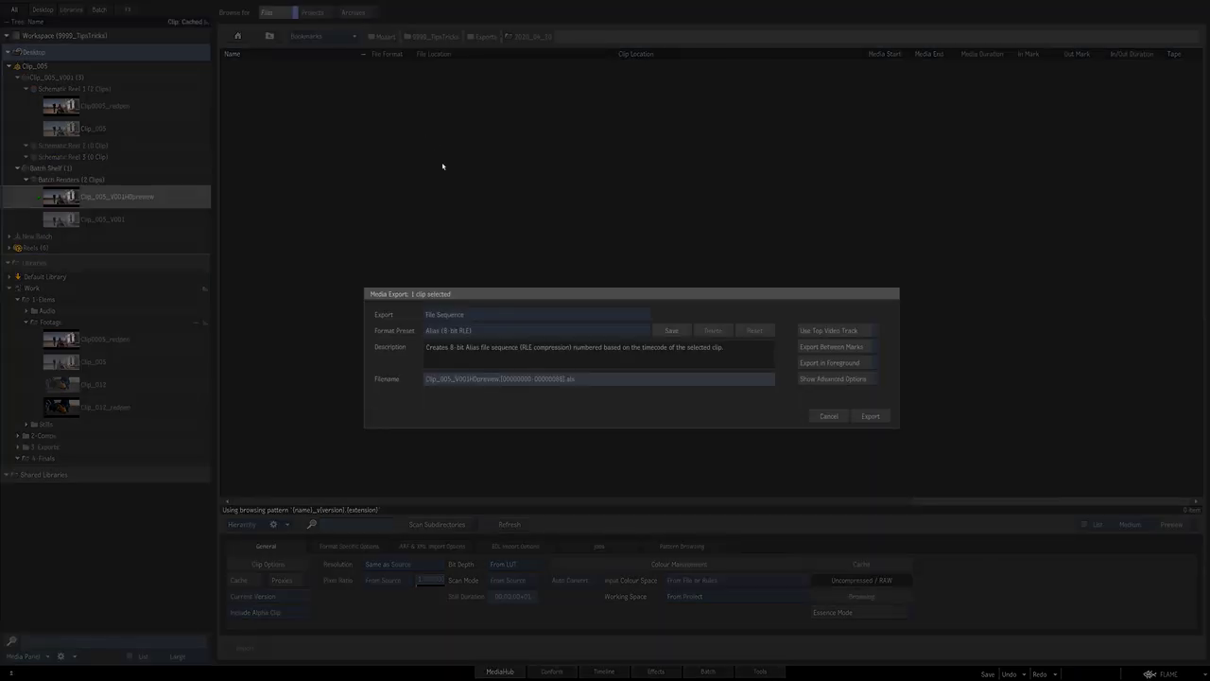
click(458, 315)
click(475, 327)
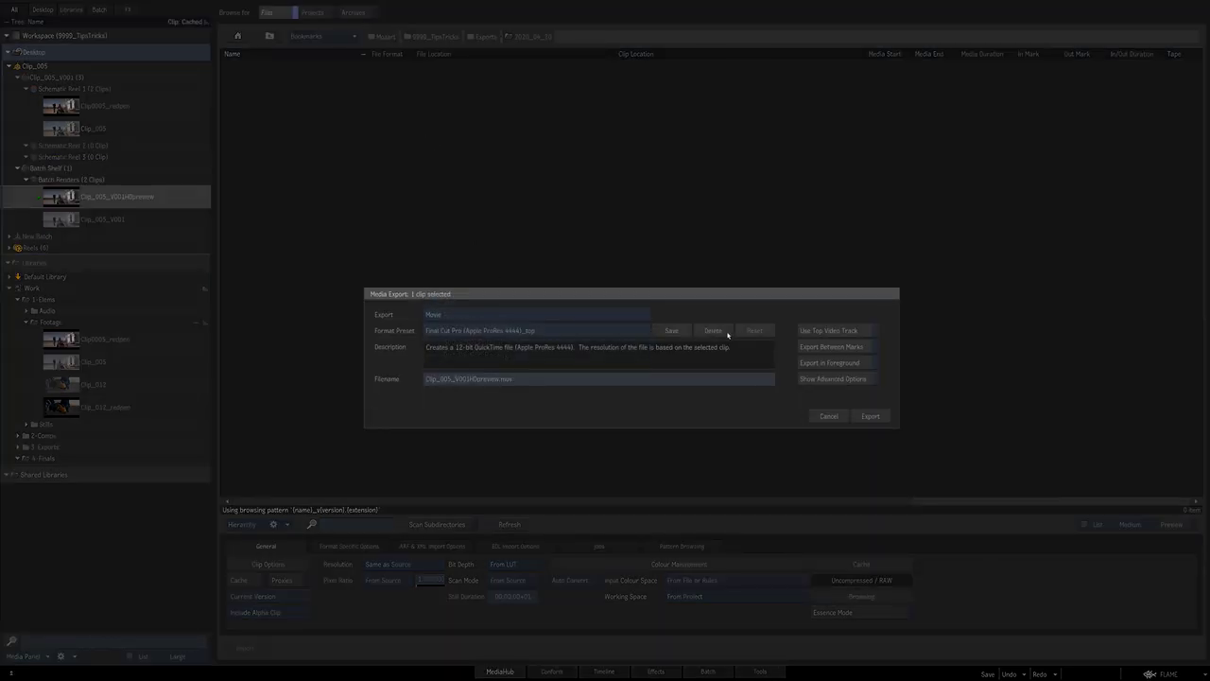
click(545, 333)
mouse_move(613, 333)
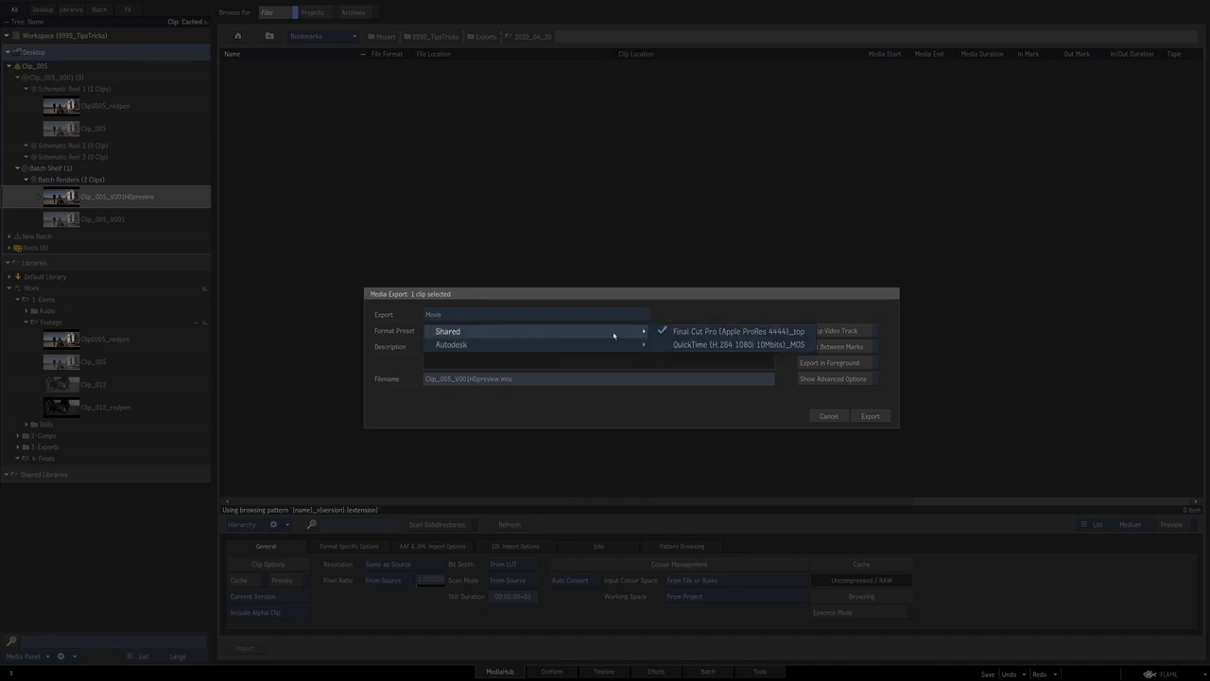
click(709, 344)
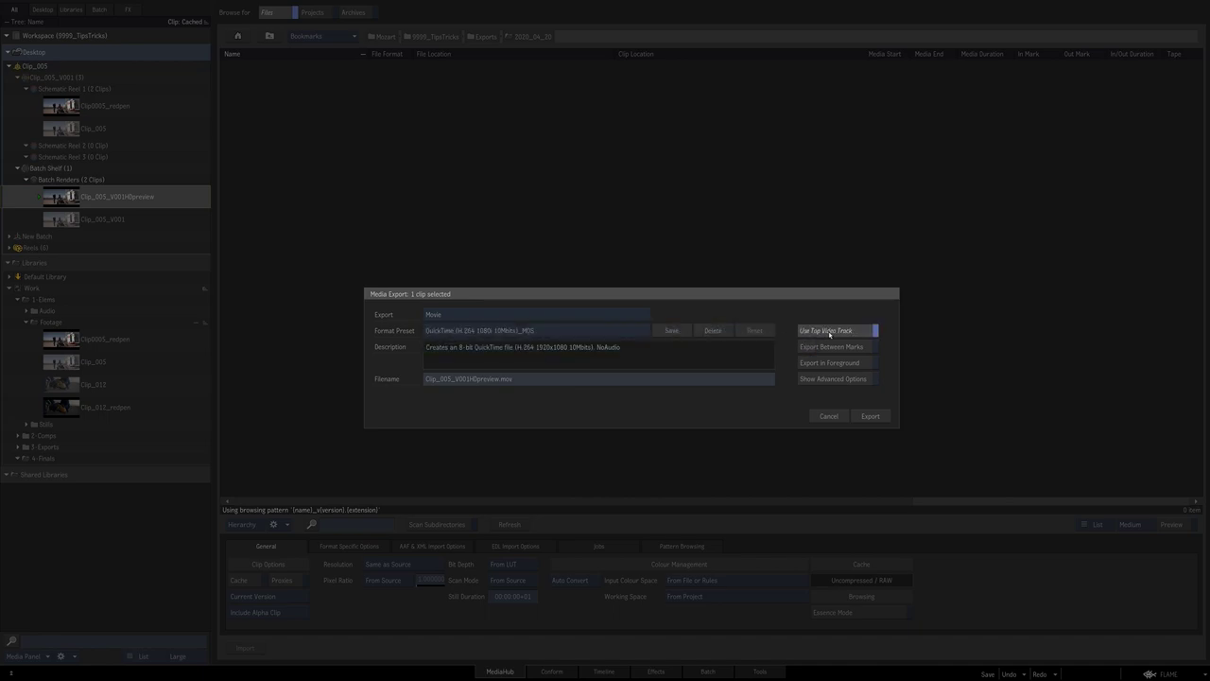
click(879, 416)
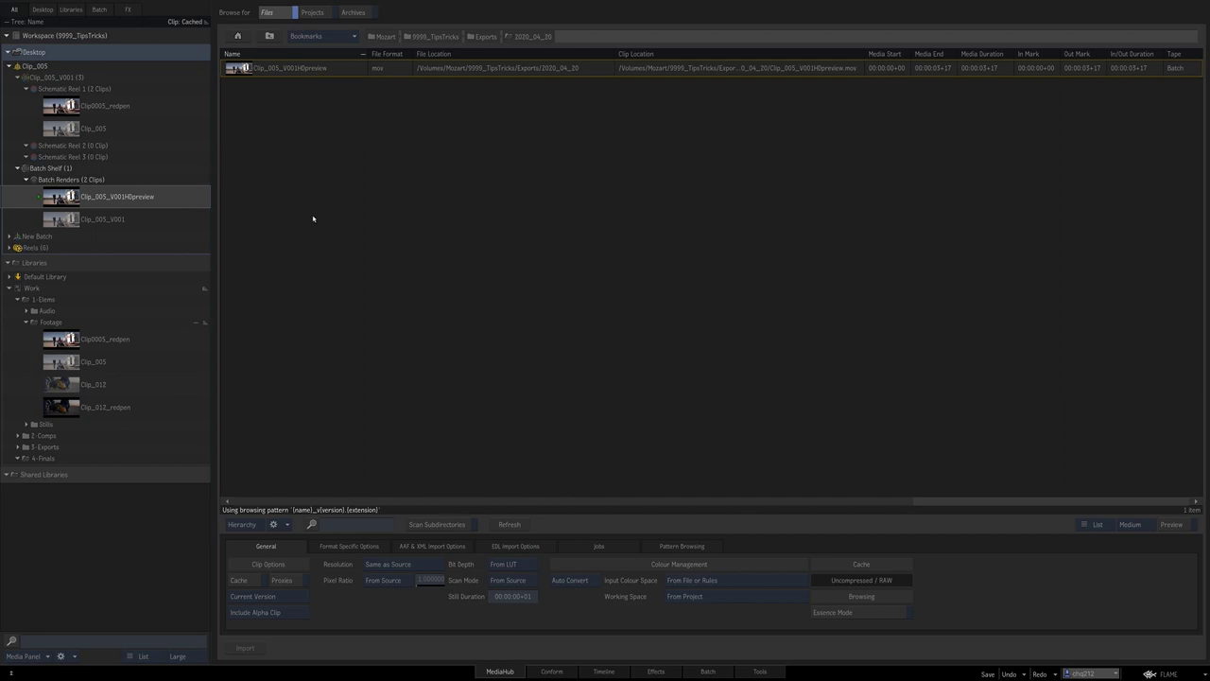
- Collapse the Clip_005 batch group and move it into the 2-Comps folder of the Work library, replacing the existing Clip_005
click(17, 77)
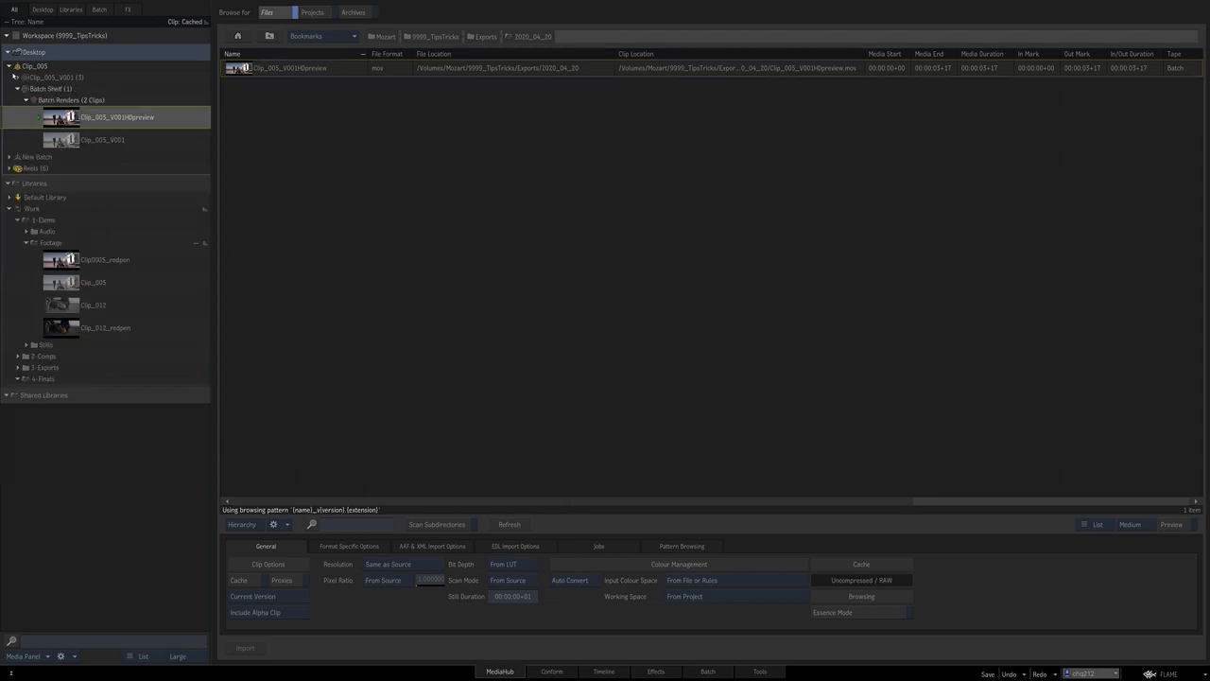
click(9, 66)
drag(17, 67, 49, 281)
click(50, 282)
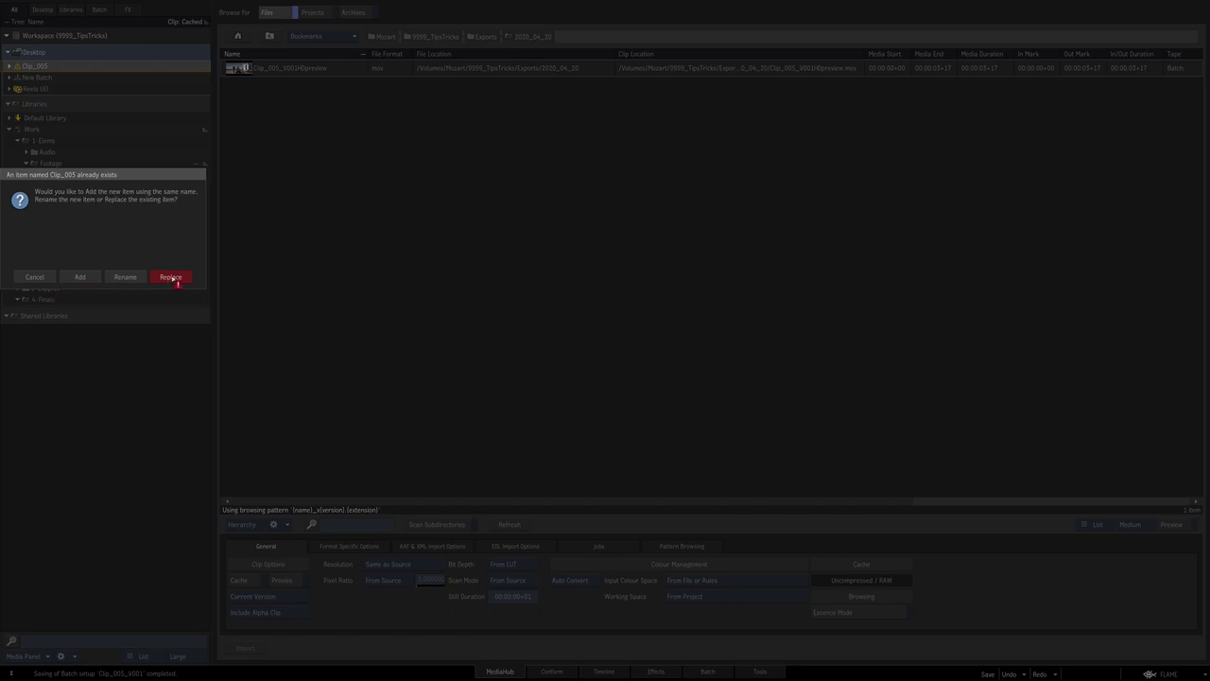
click(170, 276)
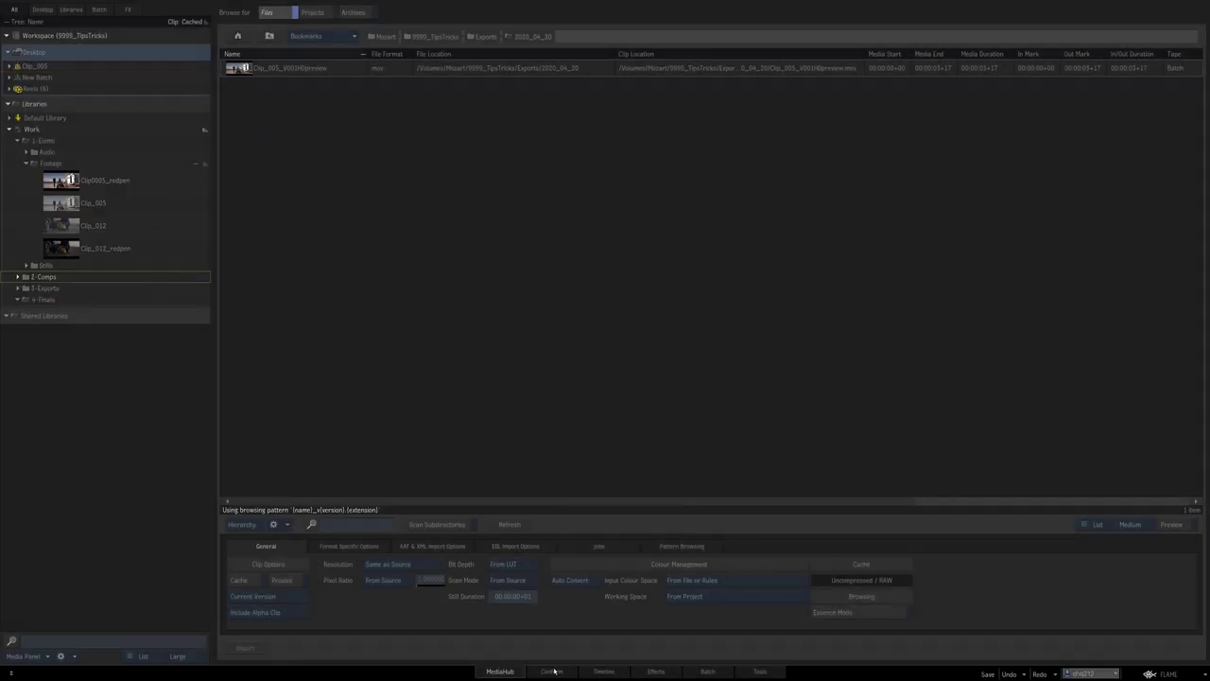
- Open 9999_TipsTricks_Archive from the archives list, archive the Work library into it and close the archive
click(352, 11)
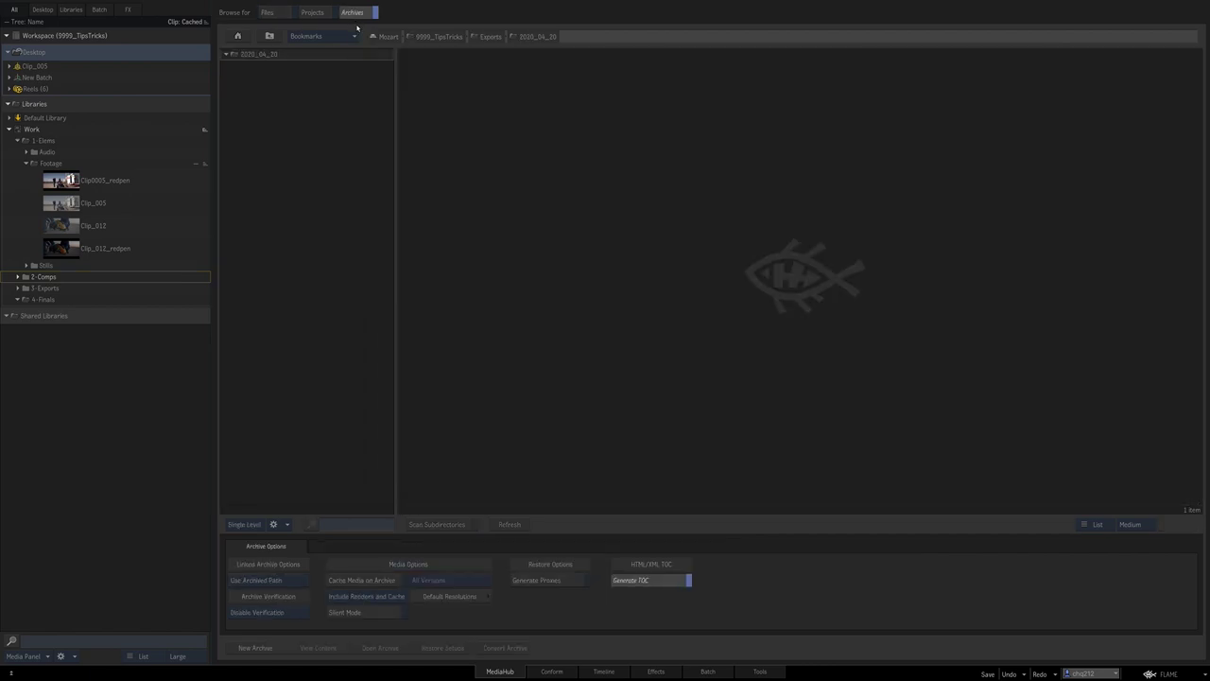
click(238, 36)
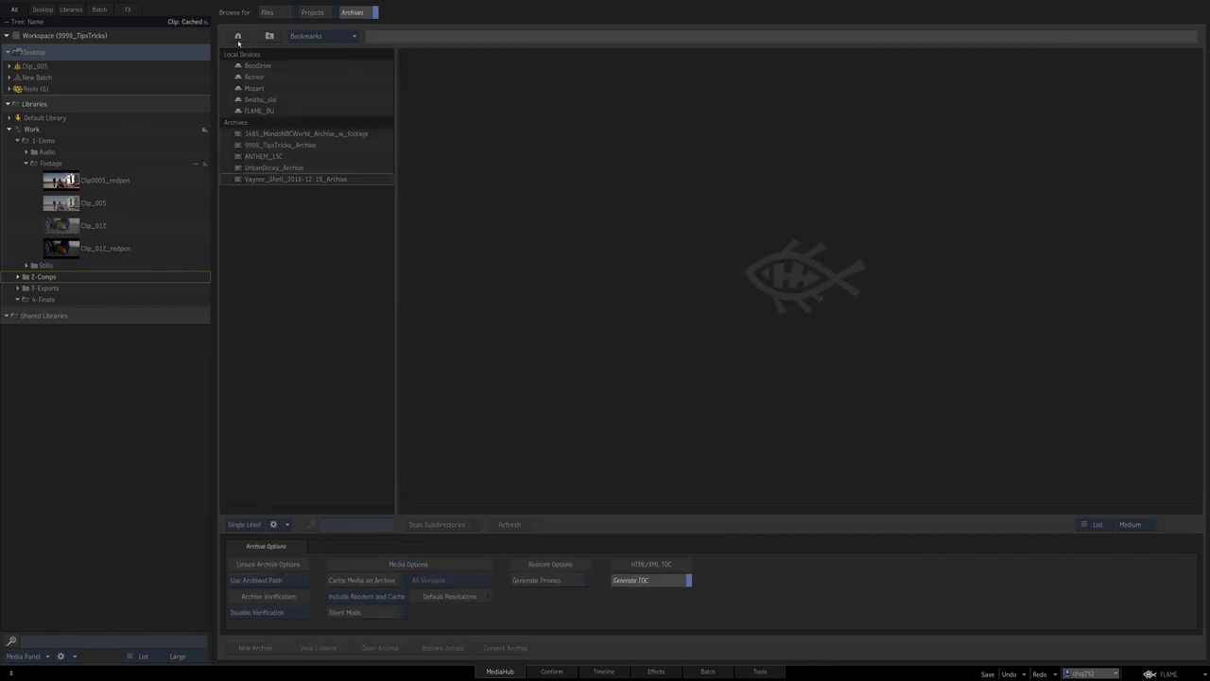
double_click(269, 145)
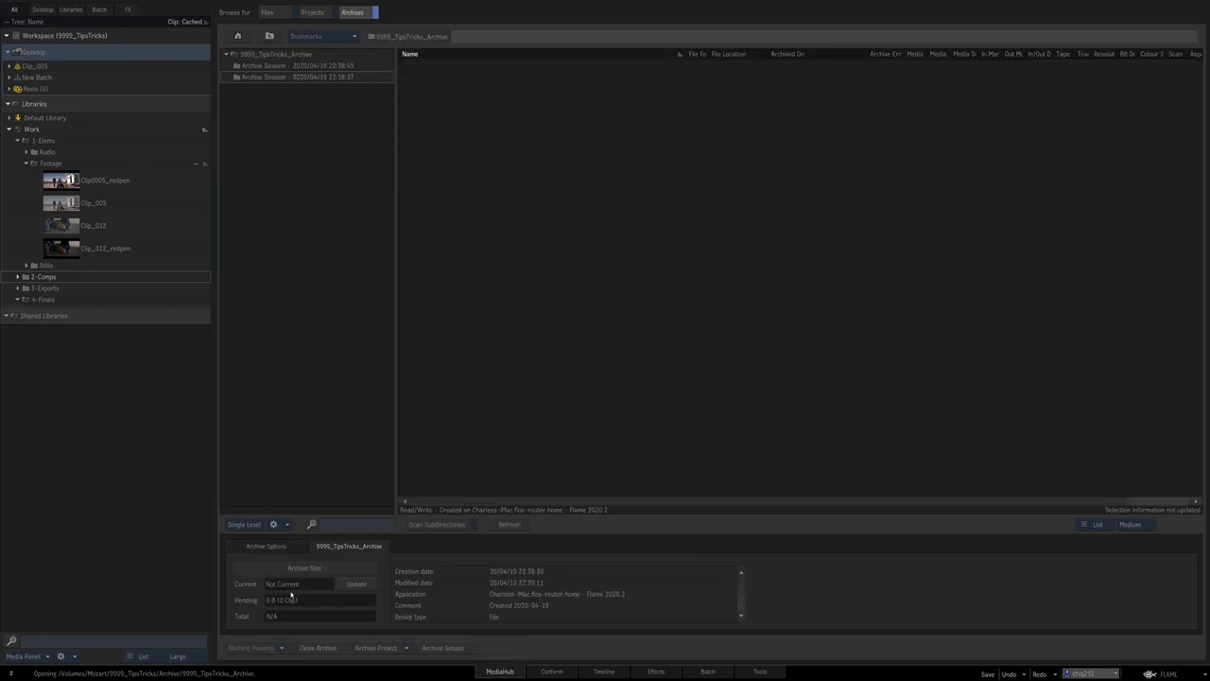
drag(31, 129, 493, 235)
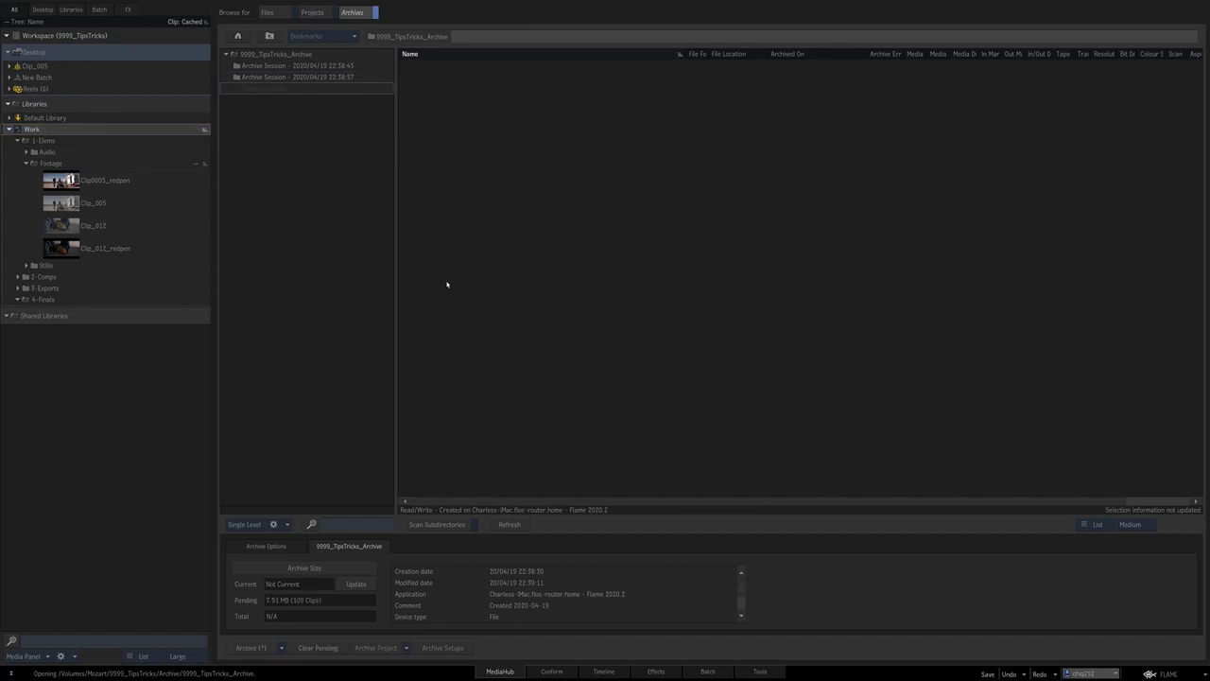
click(282, 648)
click(284, 661)
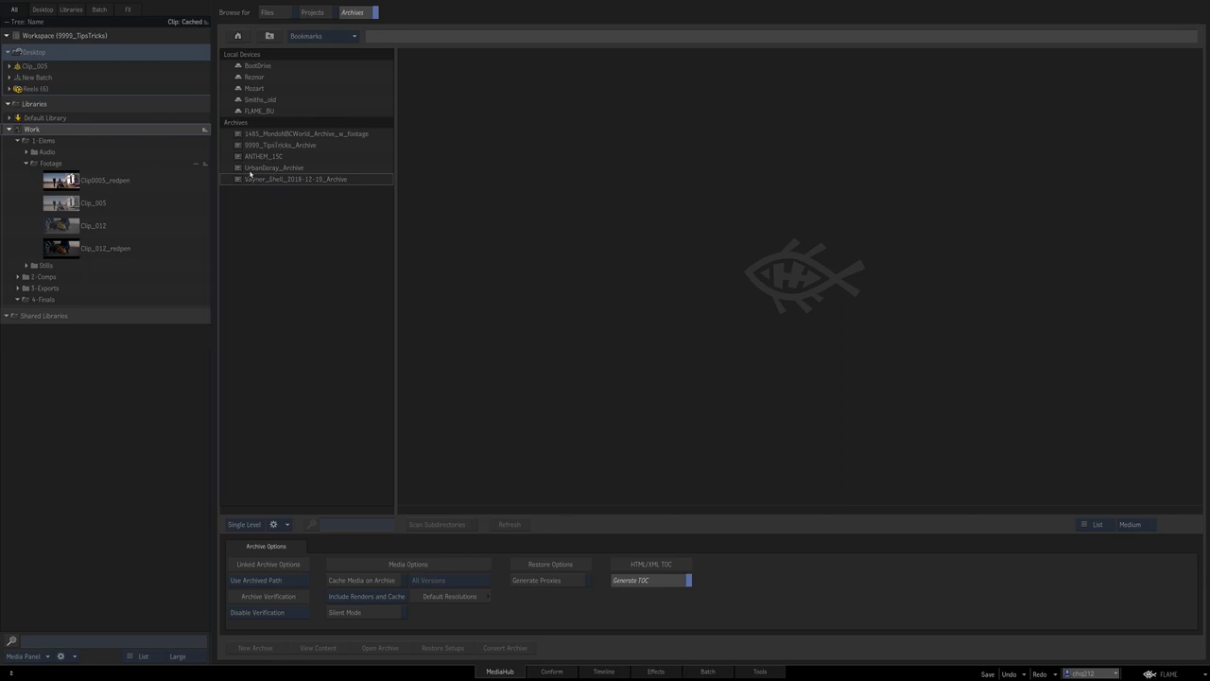
- Reopen 9999_TipsTricks_Archive, archive the project setups into it and close the archive
double_click(266, 147)
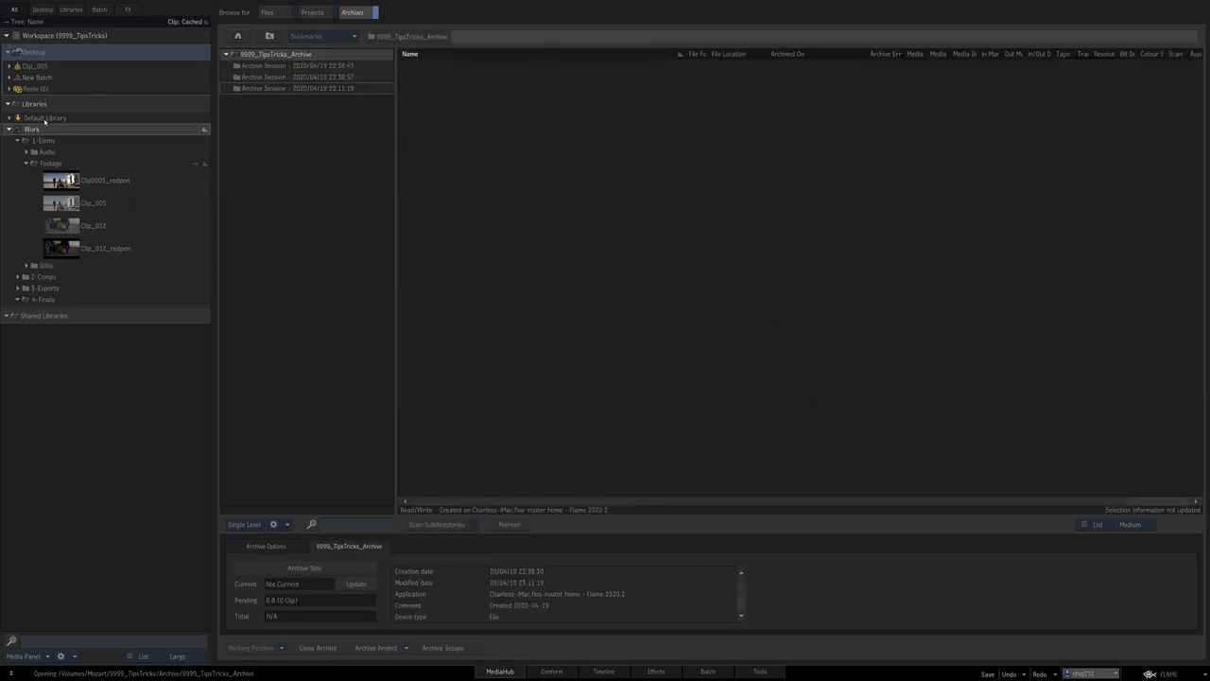
click(441, 649)
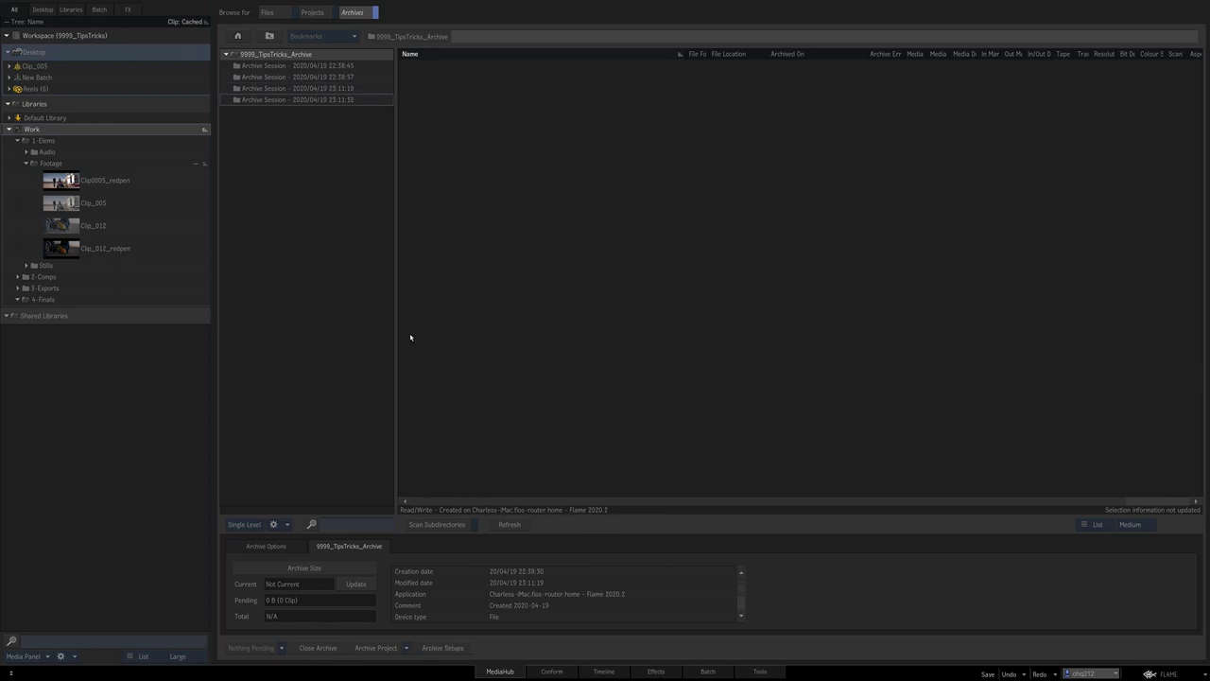
click(318, 648)
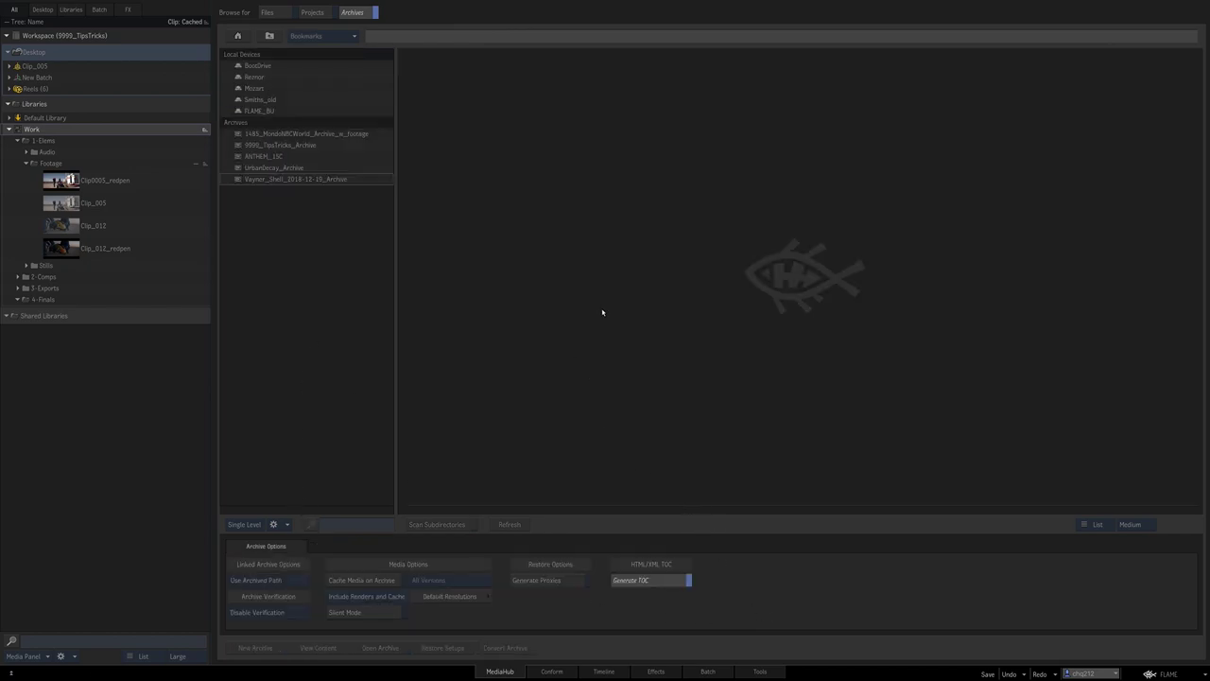
- Switch to the Finder, turn off the display of hidden files and open the 9999_TipsTricks folder on the Mozart drive
key(super+h)
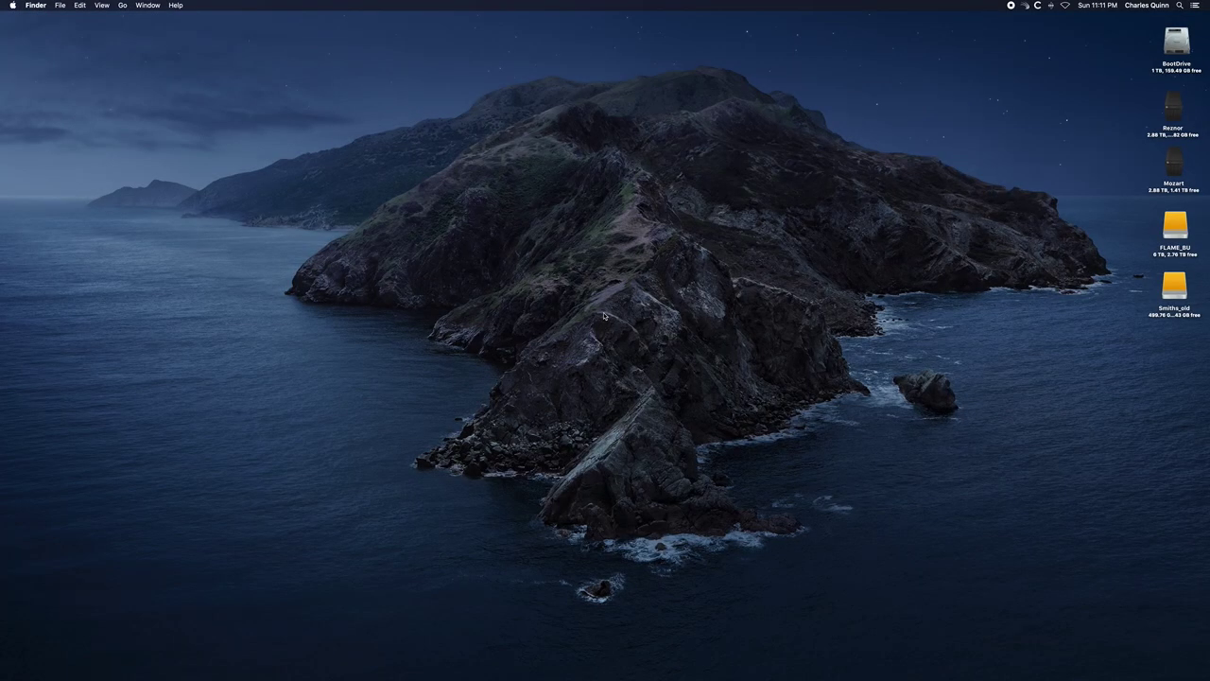
double_click(1175, 51)
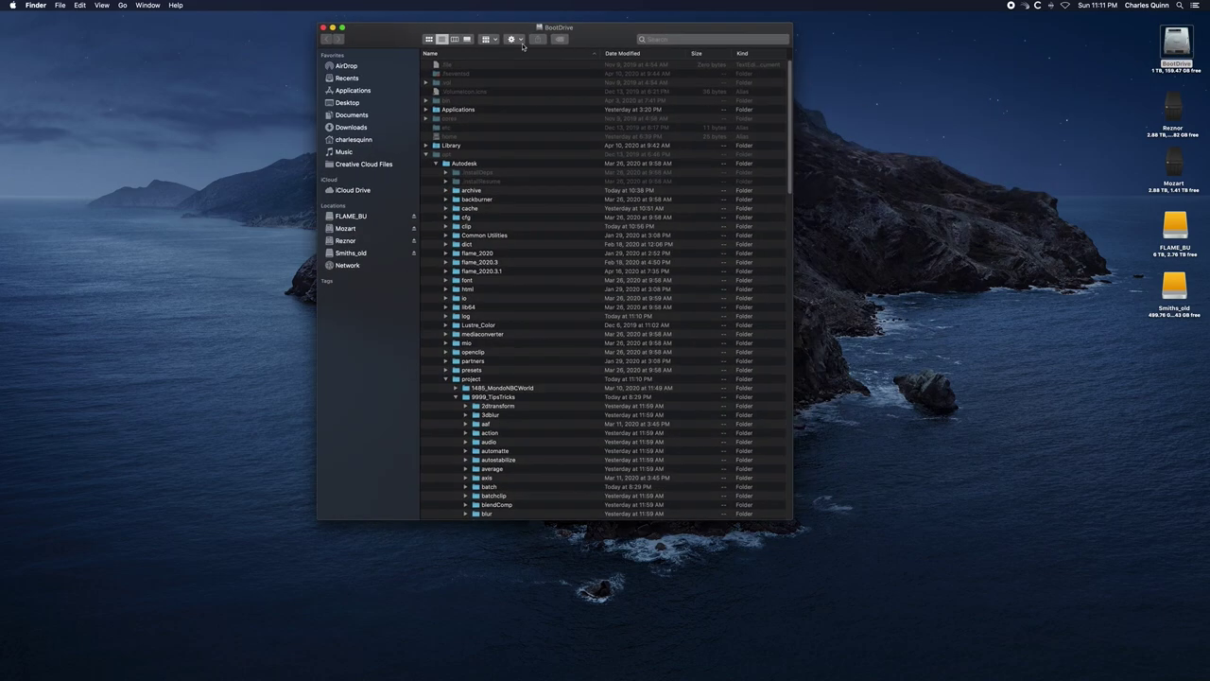
key(super+shift+period)
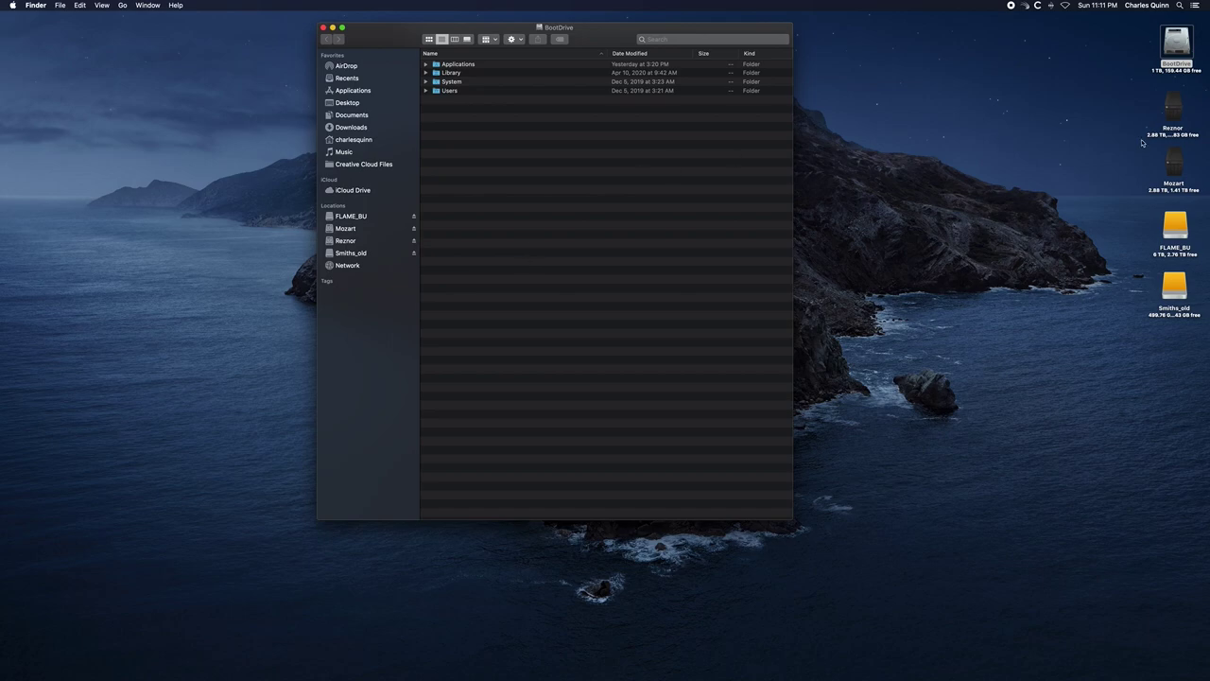
double_click(1172, 163)
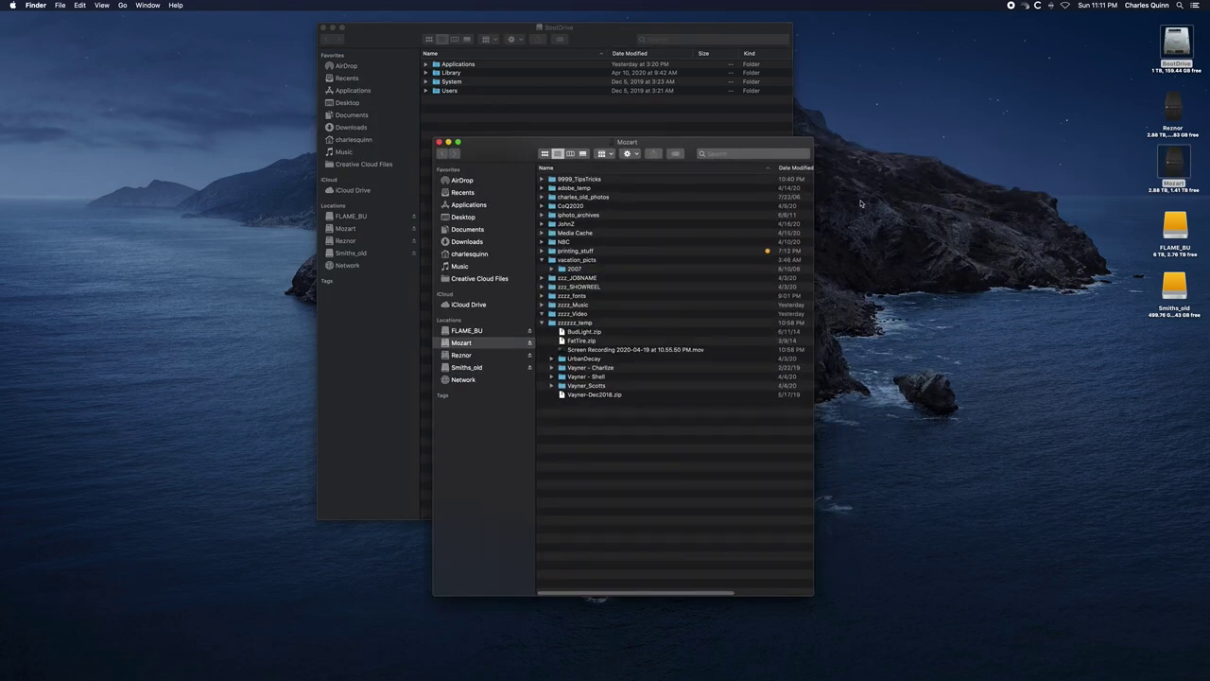
click(541, 179)
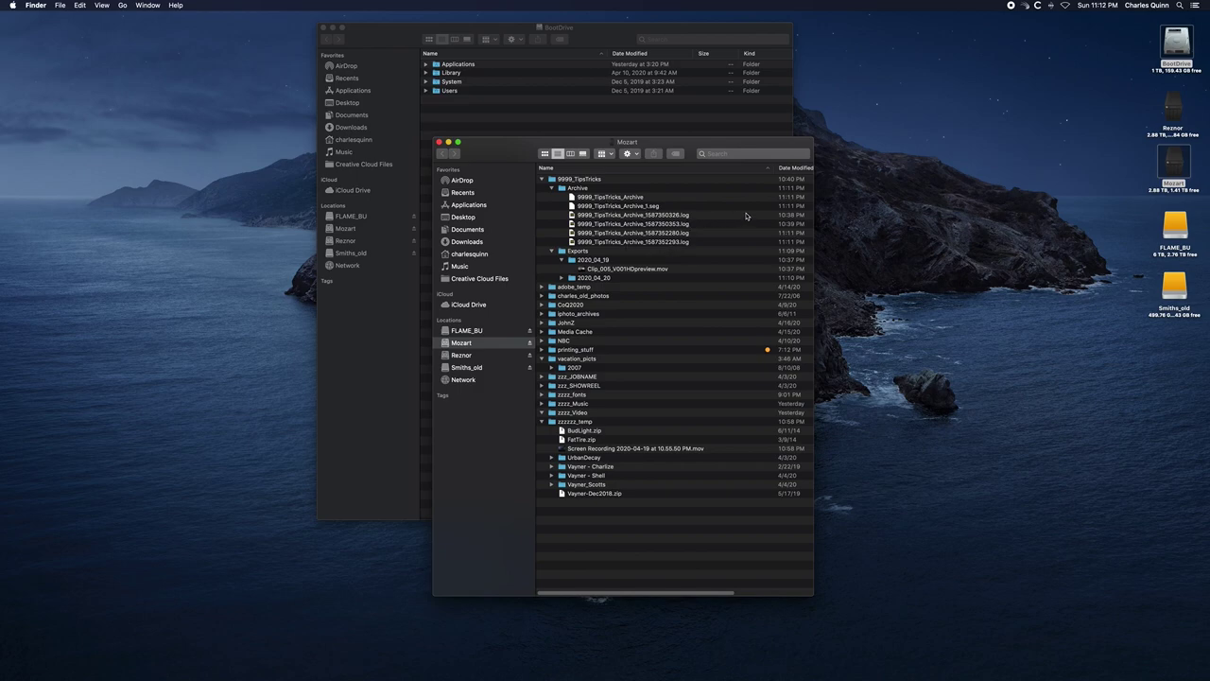
drag(811, 593, 916, 569)
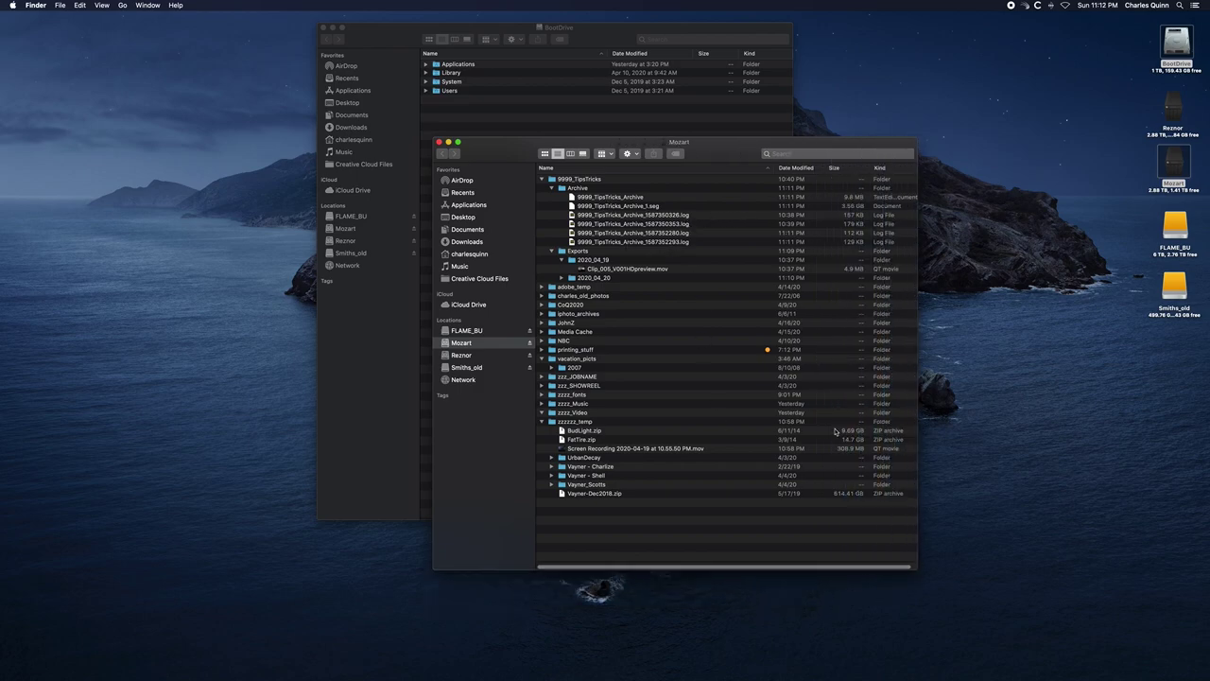
double_click(565, 180)
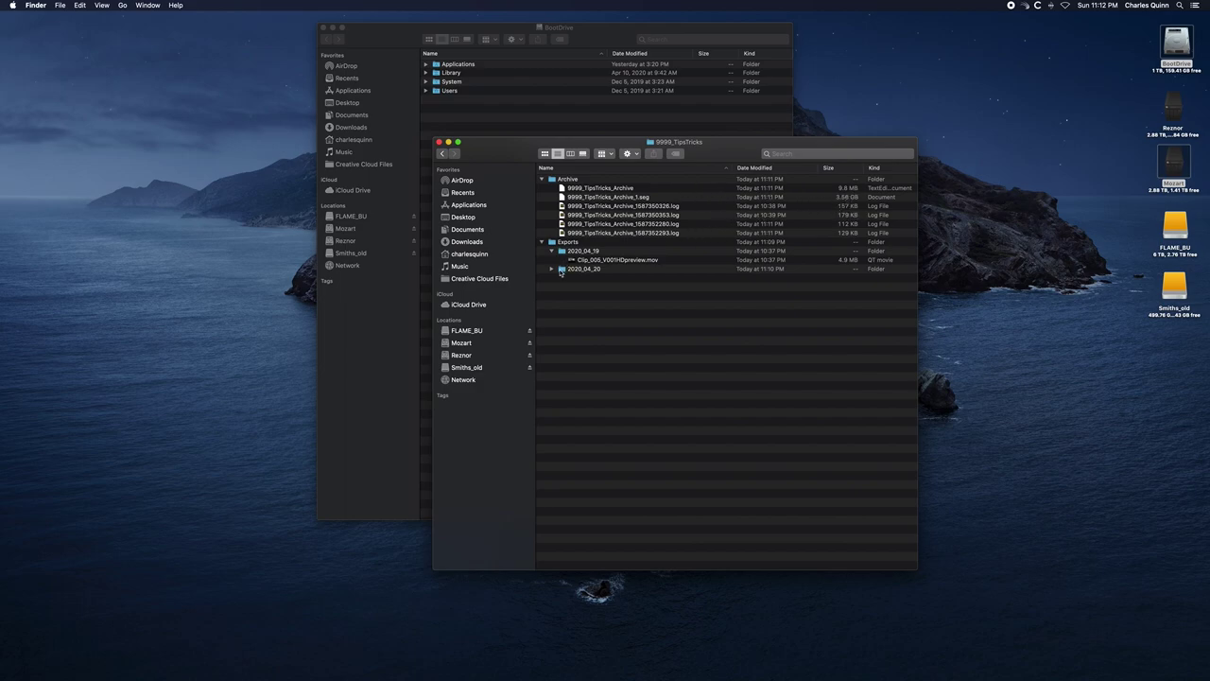
- Examine the contents of the Archive and Exports folders, including the 2020_04_20 export, and close the 9999_TipsTricks window
click(551, 270)
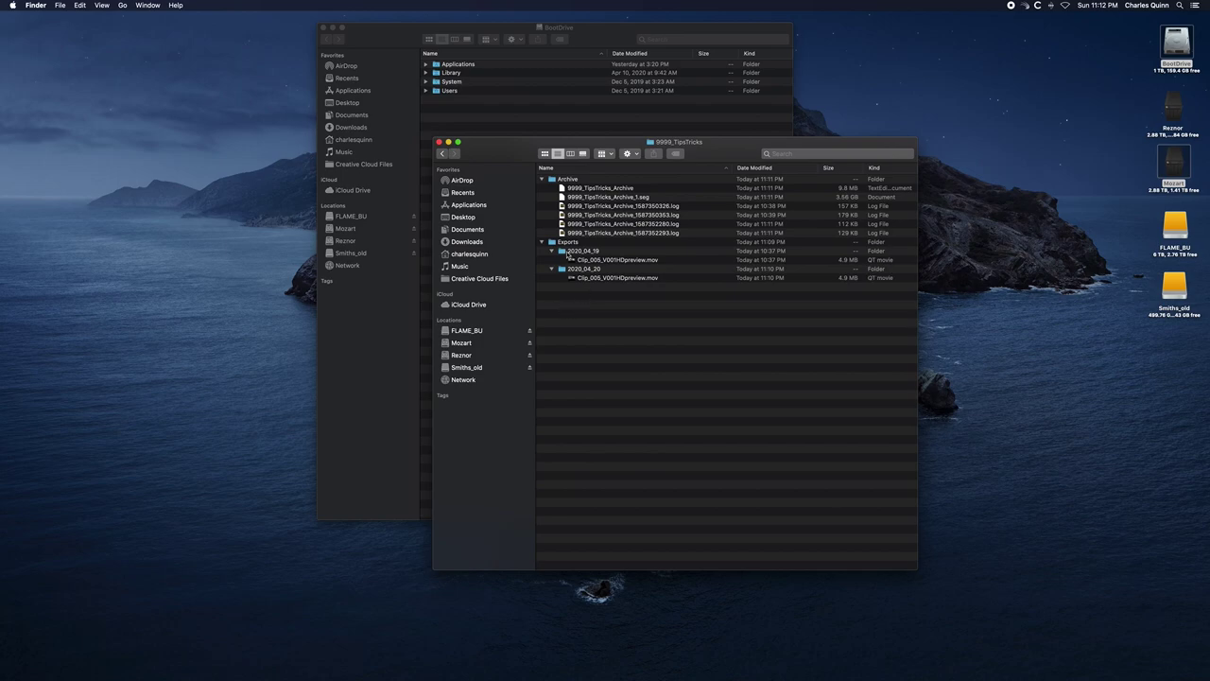
click(541, 242)
click(541, 179)
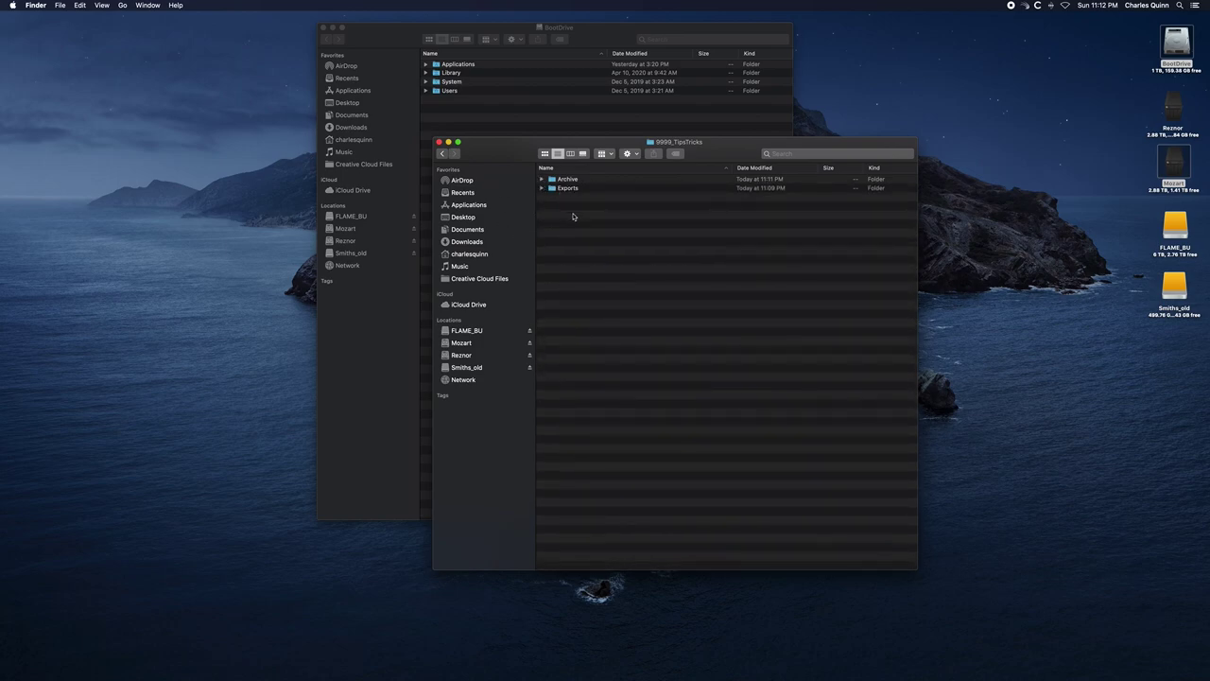
click(540, 188)
click(542, 178)
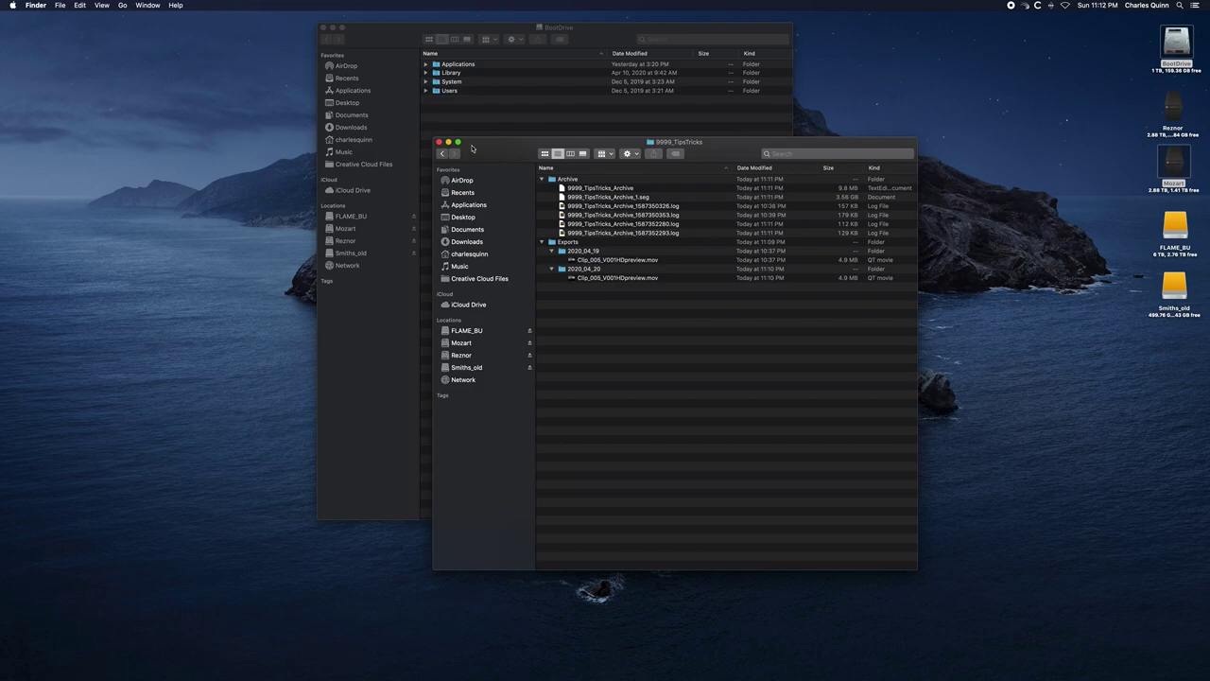
click(439, 142)
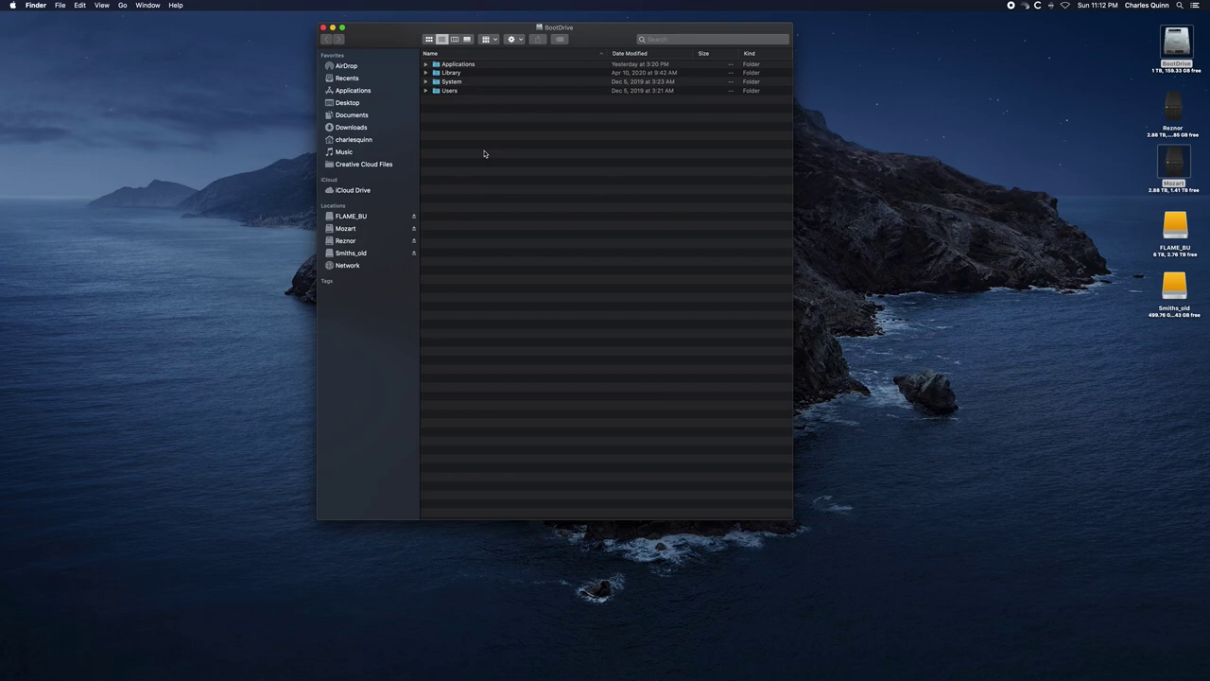
- Show hidden files on BootDrive and open the 9999_TipsTricks_Archive_1587350310.d folder inside the Autodesk archive directory
key(super+shift+period)
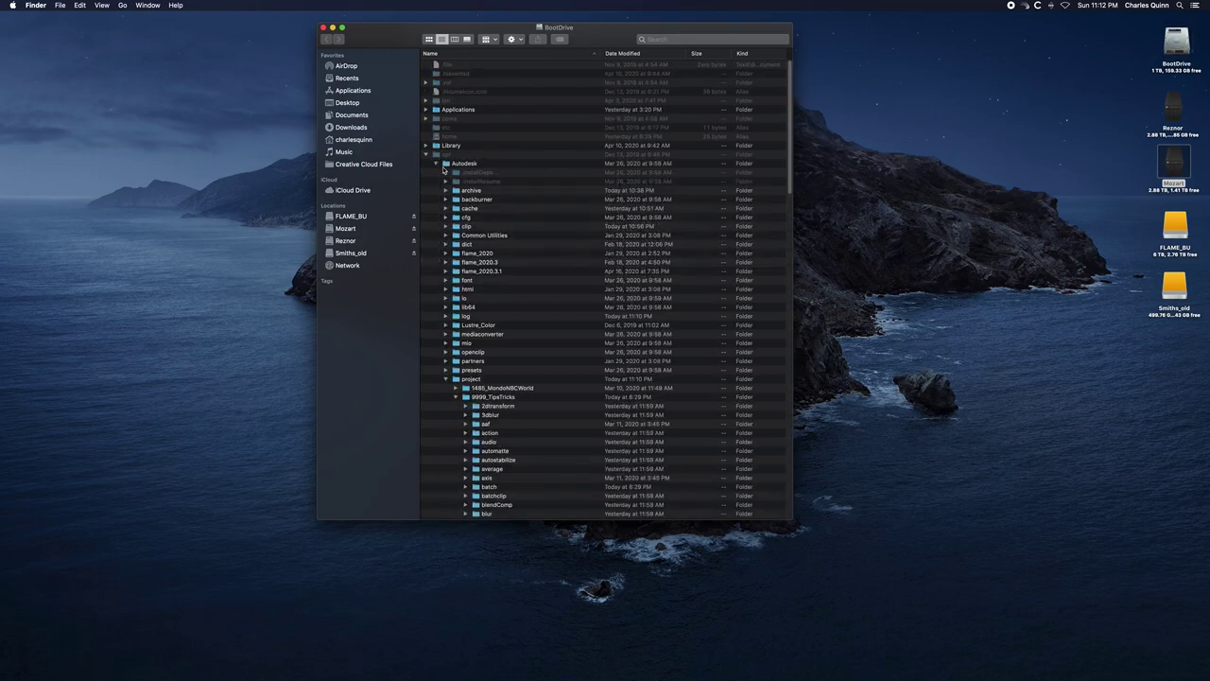
click(426, 155)
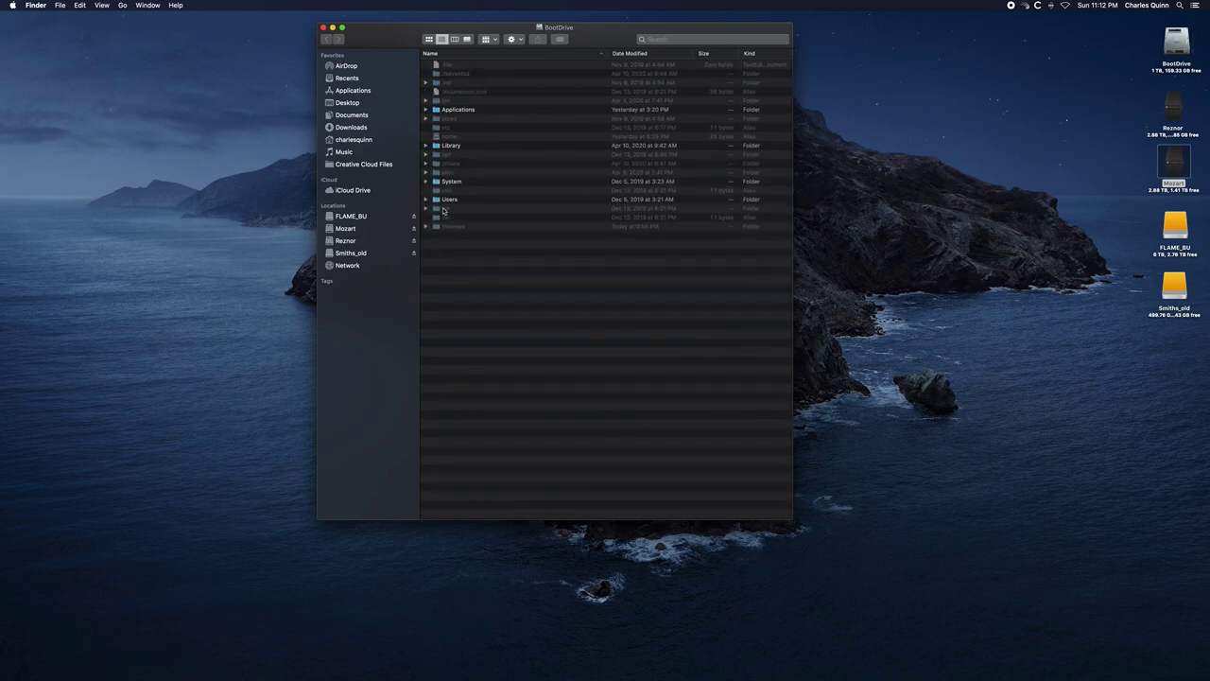
click(426, 155)
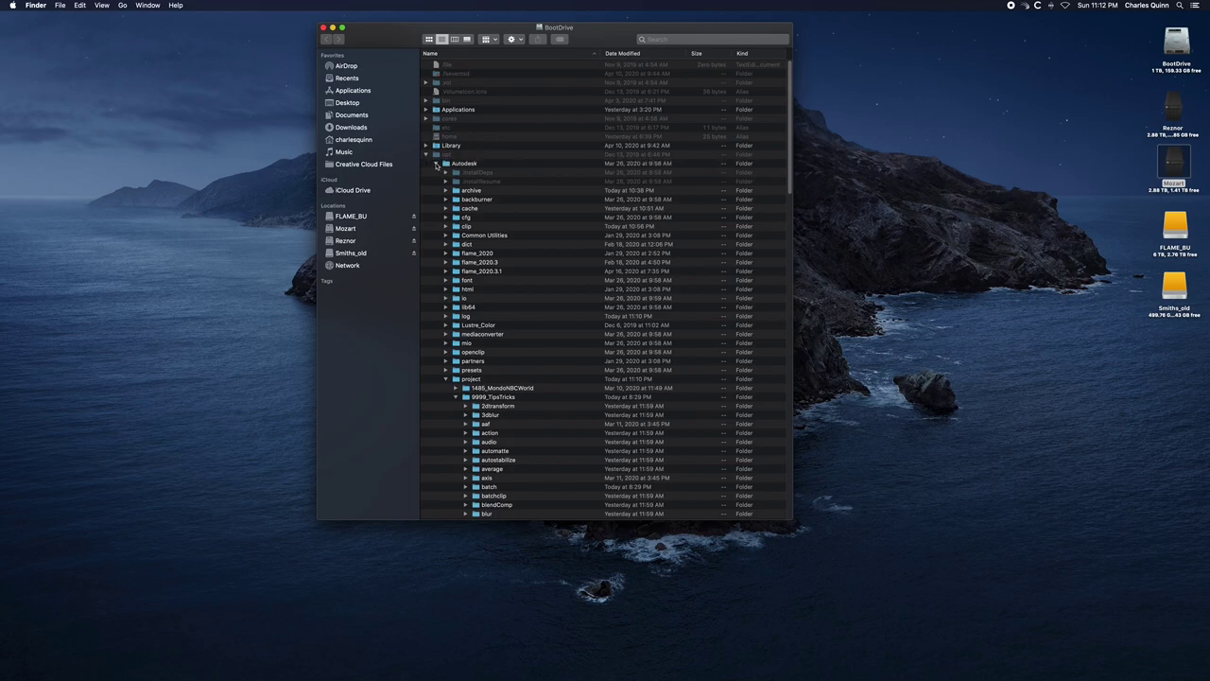
click(436, 163)
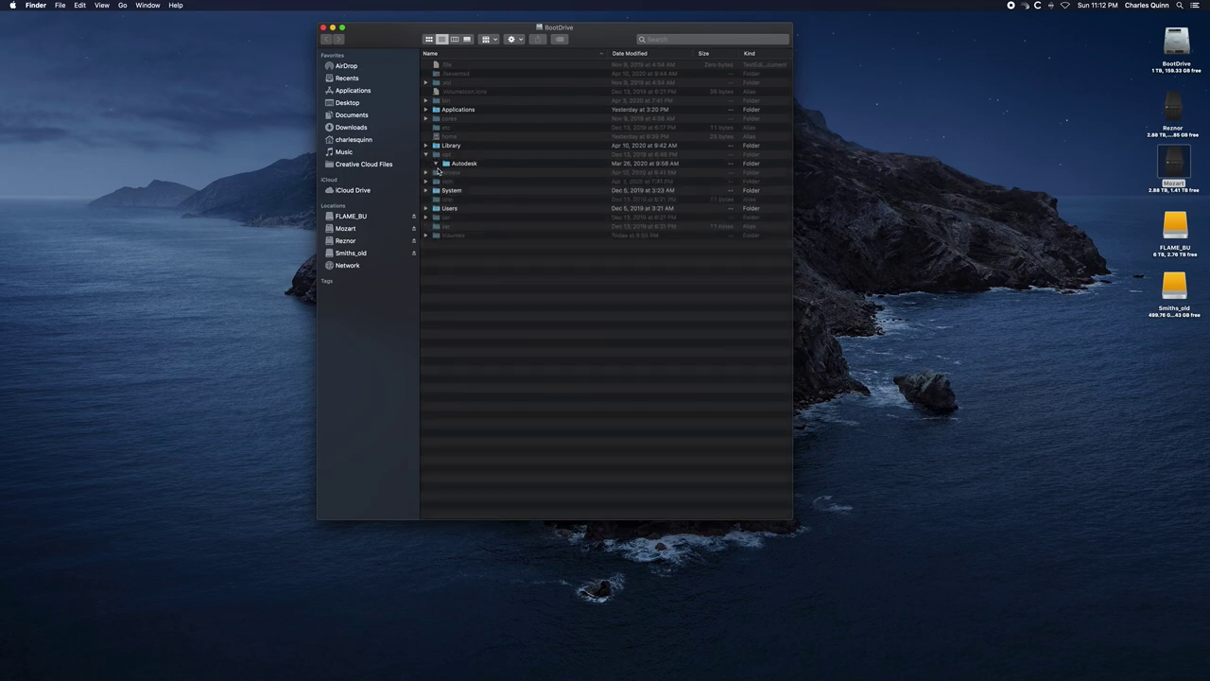
click(436, 163)
click(445, 191)
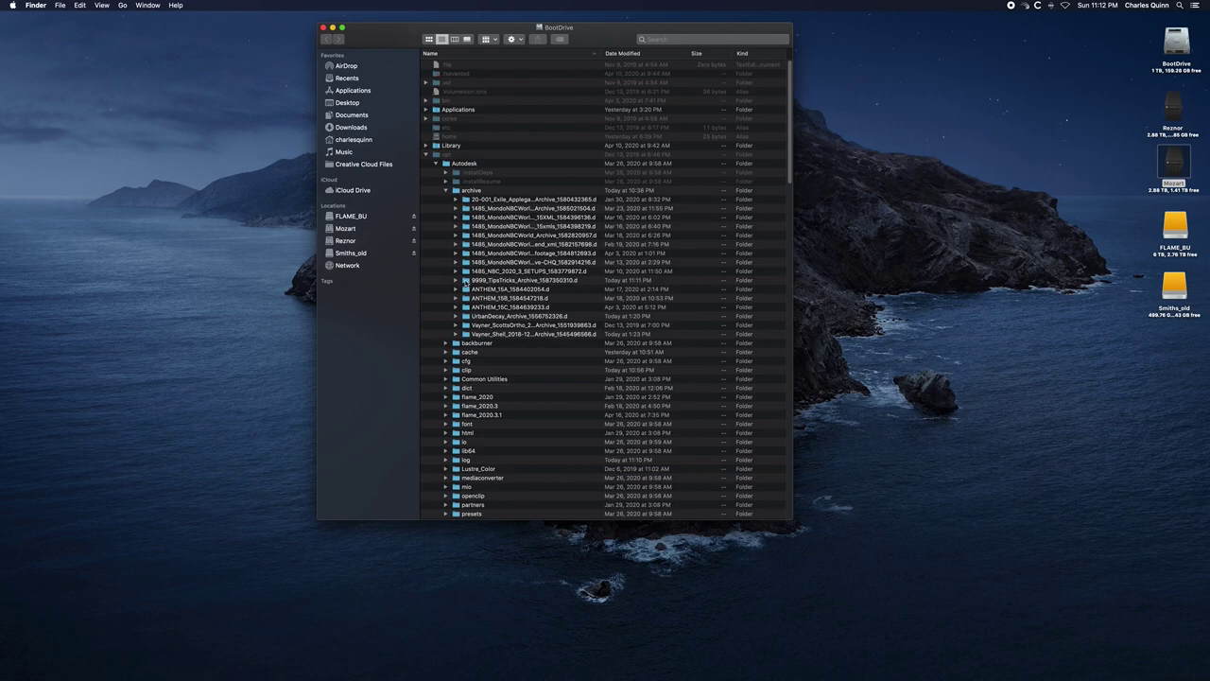
double_click(465, 283)
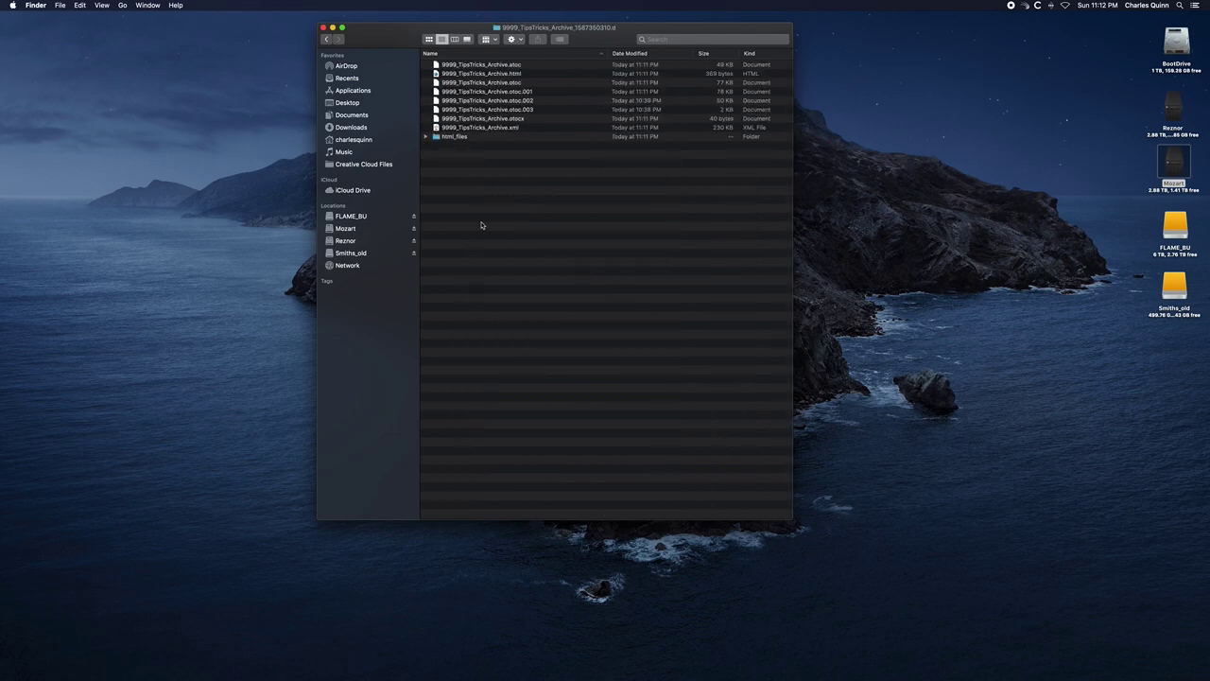
- Switch to Safari, open 9999_TipsTricks_Archive.html from the 9999_TipsTricks_Archive_1587350310.d folder and reposition the browser window over the desktop
click(493, 73)
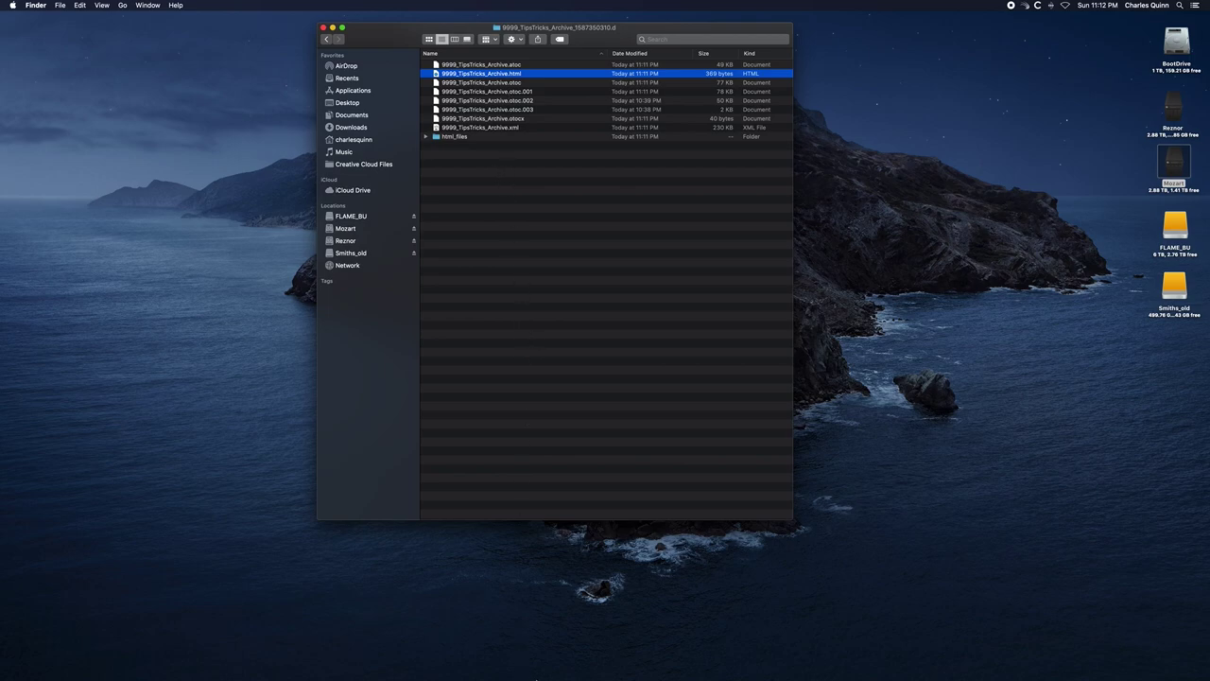
mouse_move(569, 655)
click(543, 659)
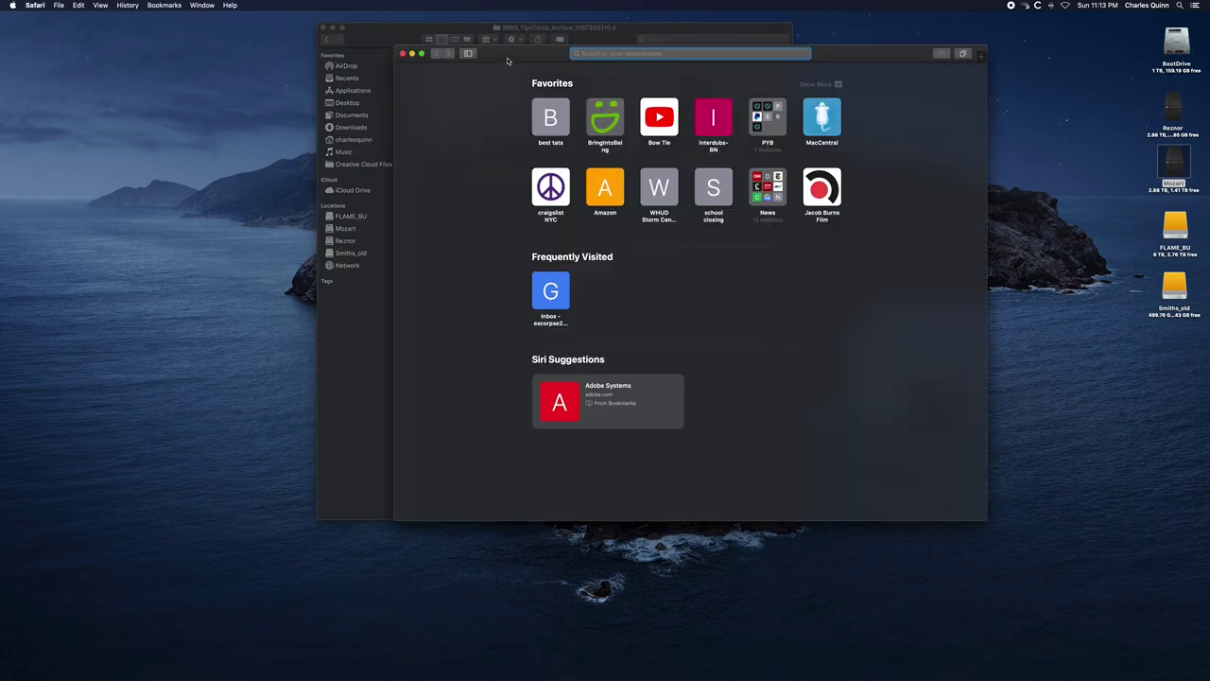
key(super+o)
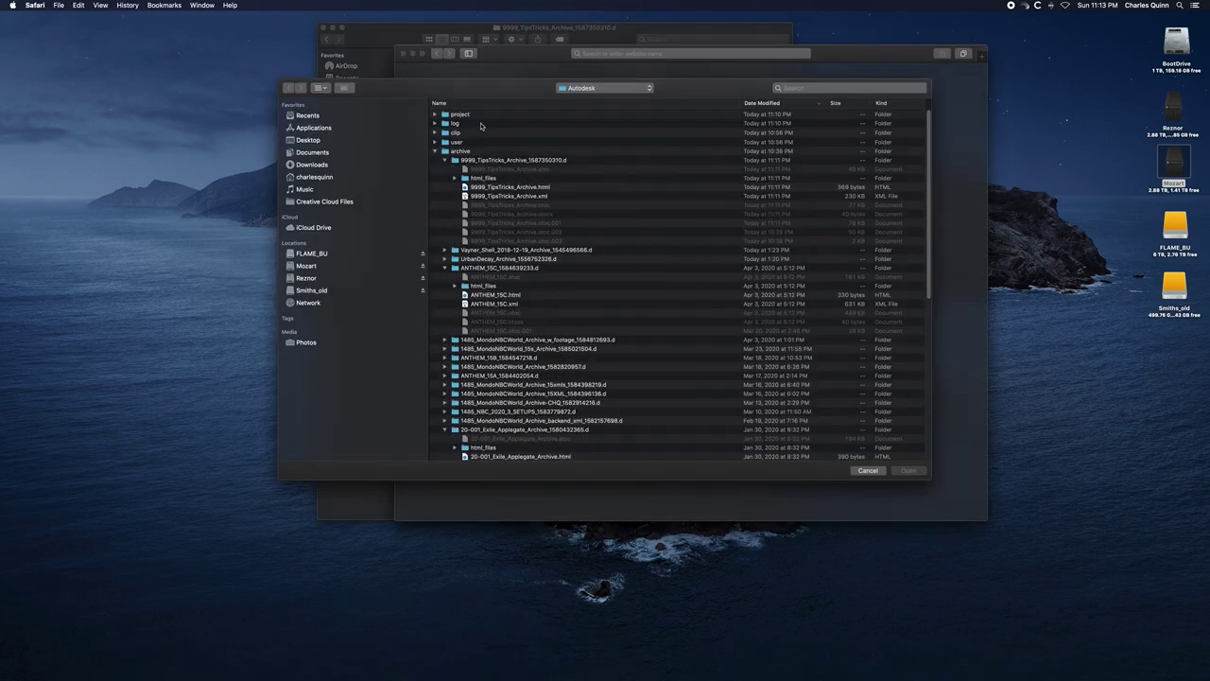
click(502, 187)
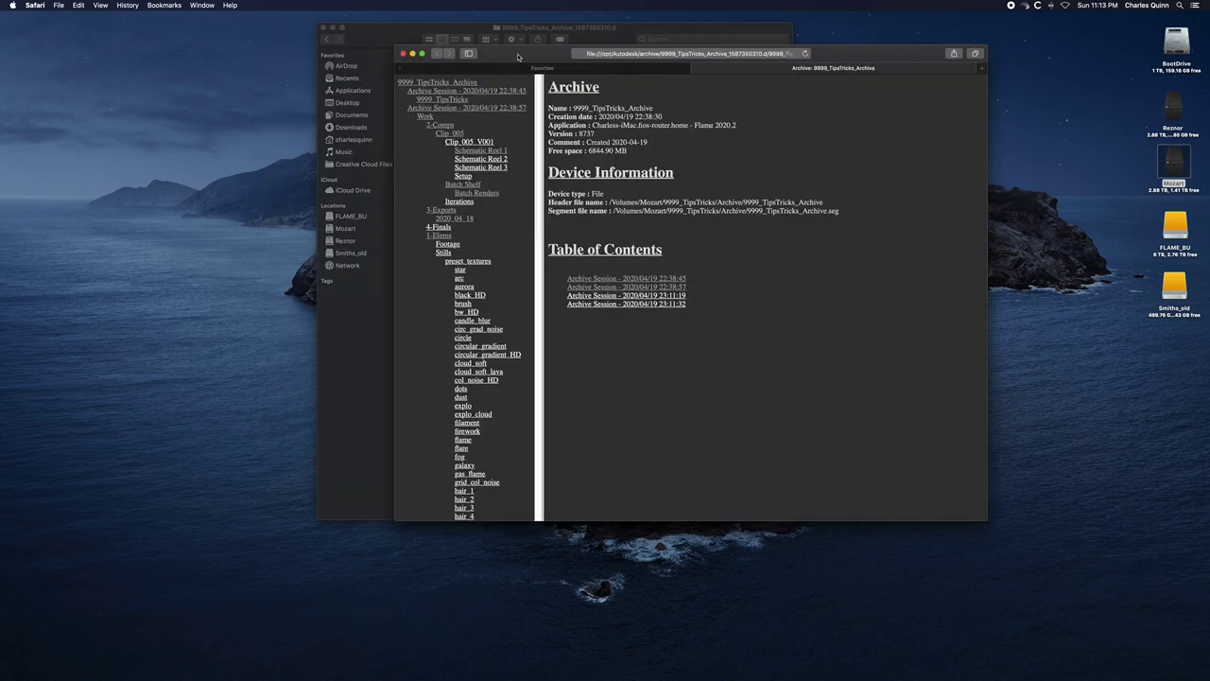
drag(517, 57, 307, 33)
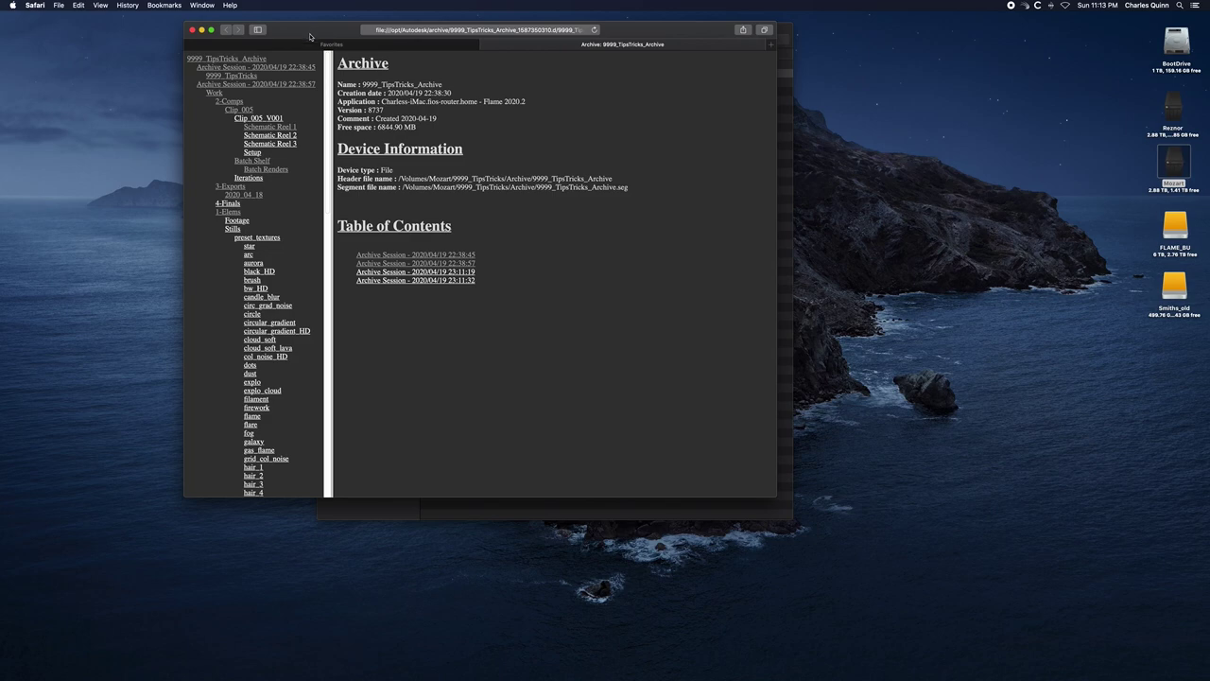
- Examine the archived Clip_005_V001 desktop, its schematic reels and the Batch Renders reel in the archive HTML
click(231, 102)
click(253, 119)
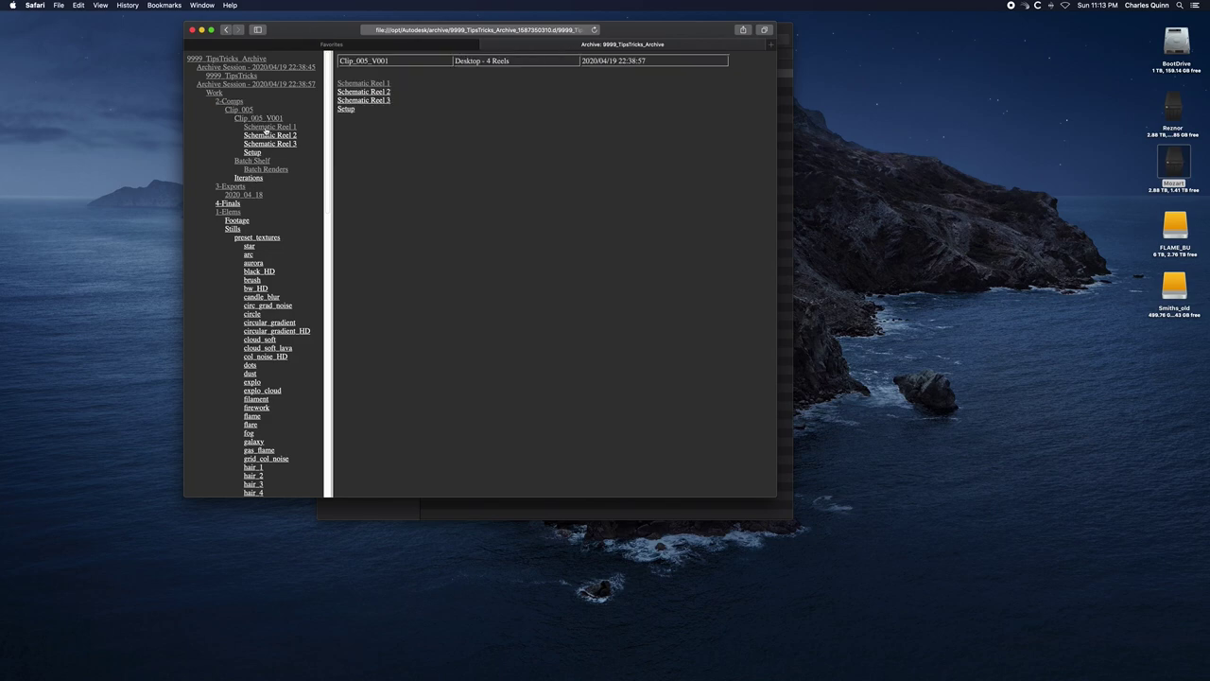
click(267, 127)
click(278, 137)
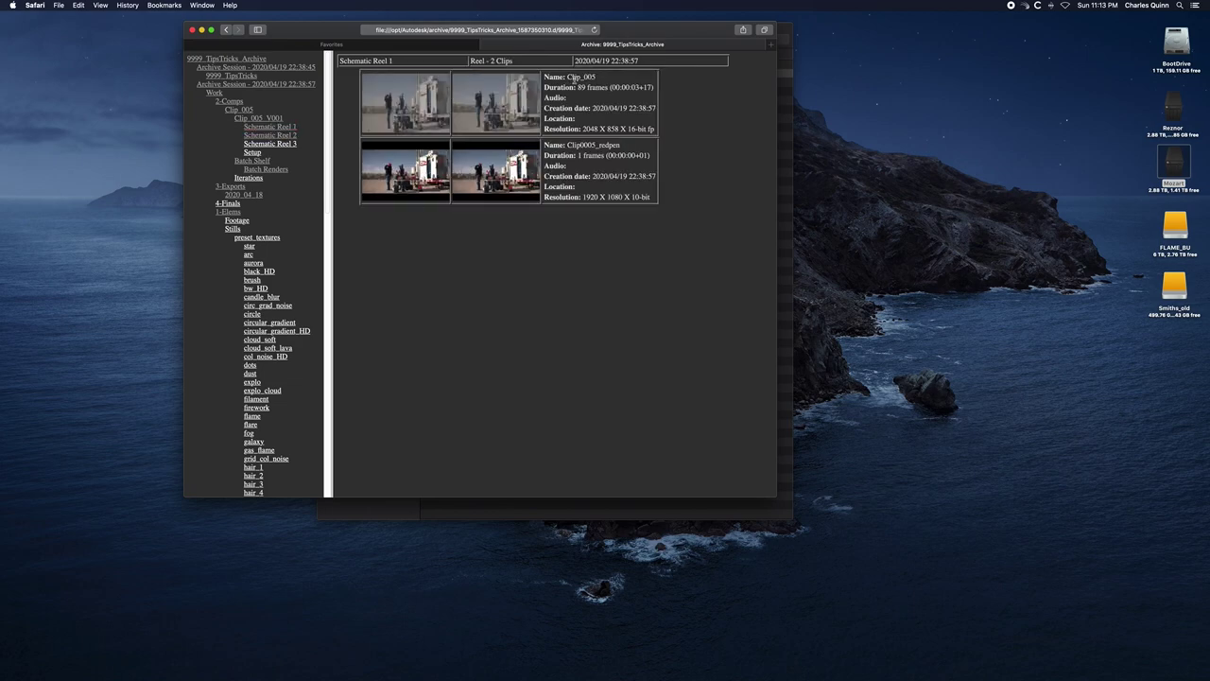
click(257, 170)
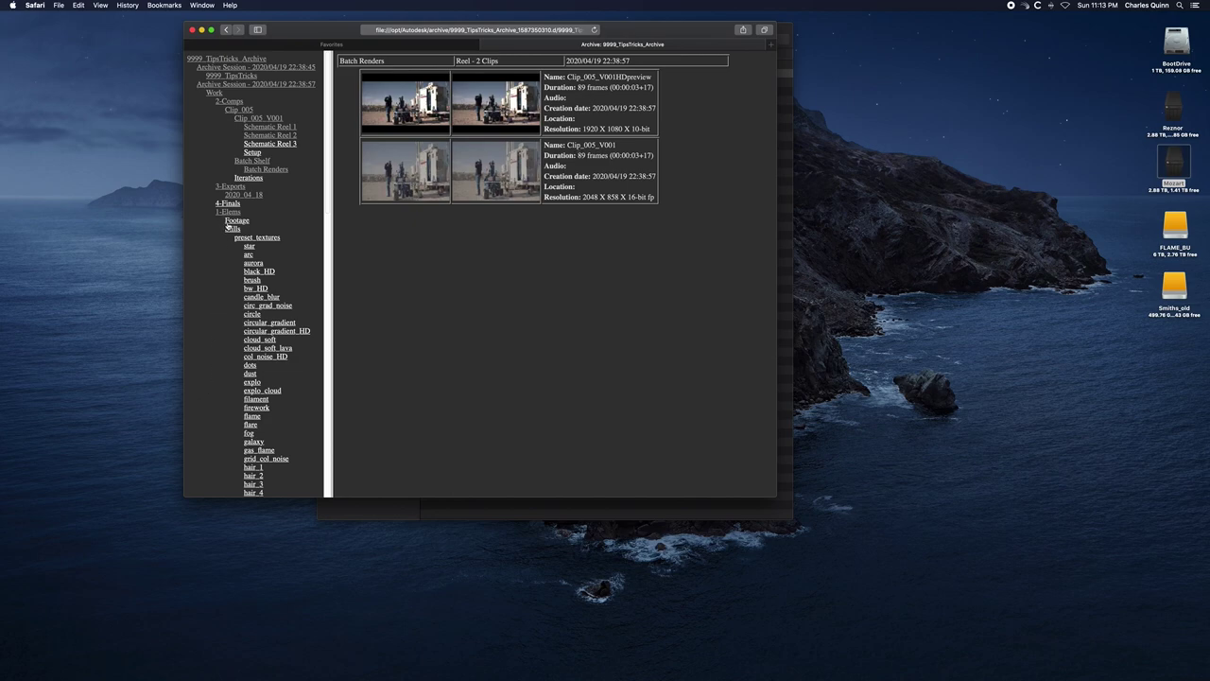
mouse_move(329, 157)
mouse_down()
mouse_move(325, 361)
mouse_move(331, 153)
mouse_up()
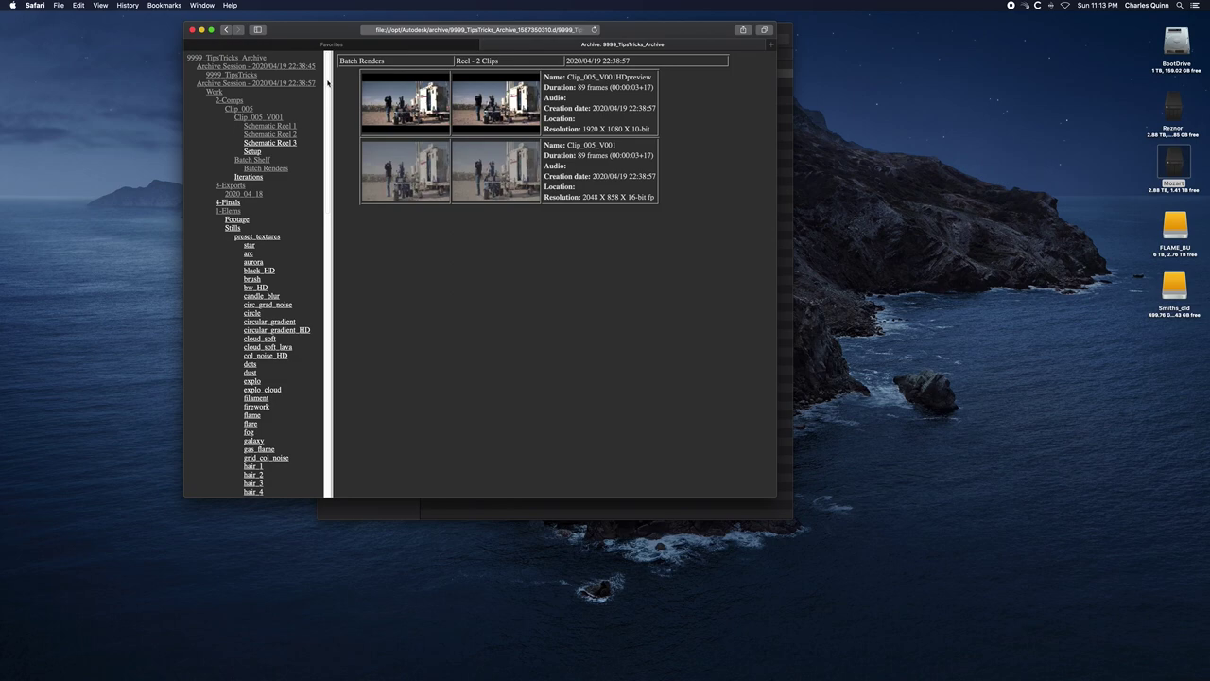
- Inspect the 9999_TipsTricks setups in the 2020/04/19 23:11:32 archive session from the archive overview and close the browser window
key(super+[)
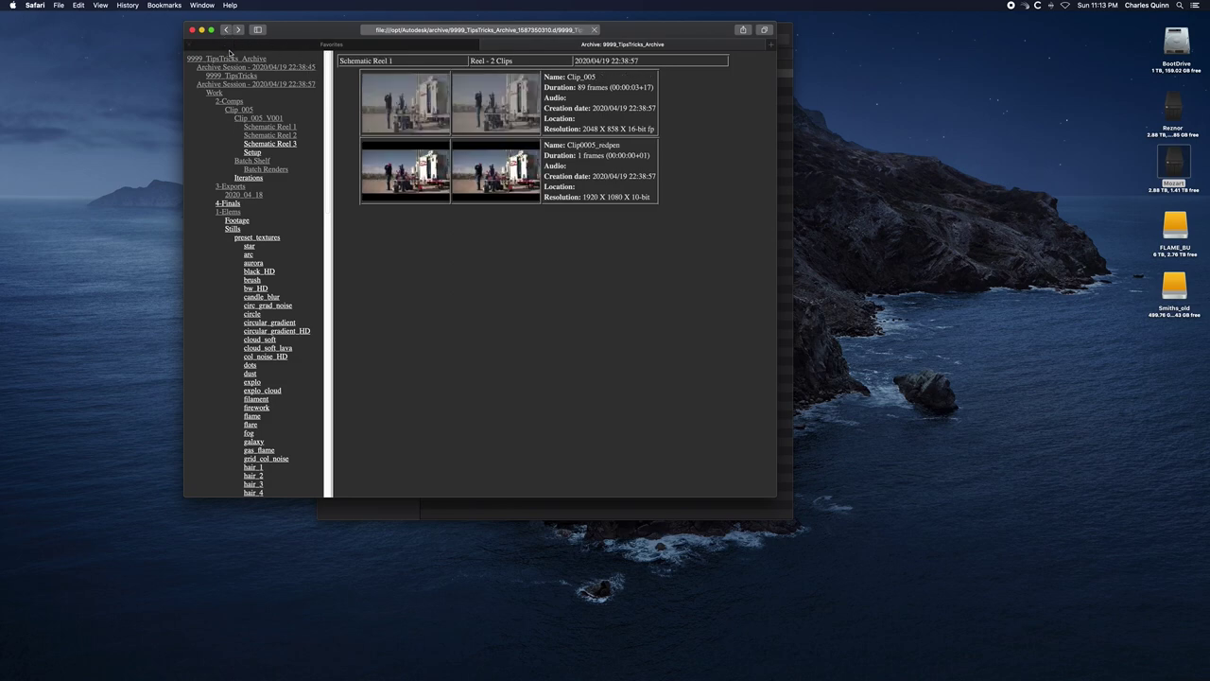
click(230, 58)
click(405, 281)
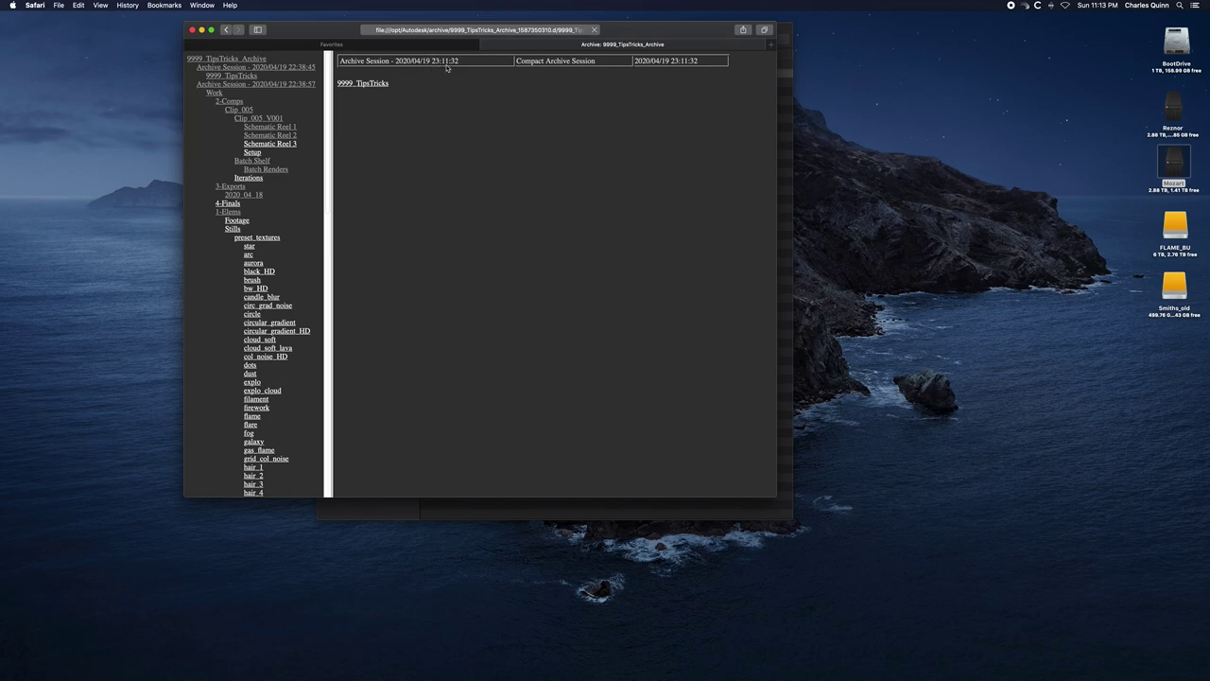
click(375, 84)
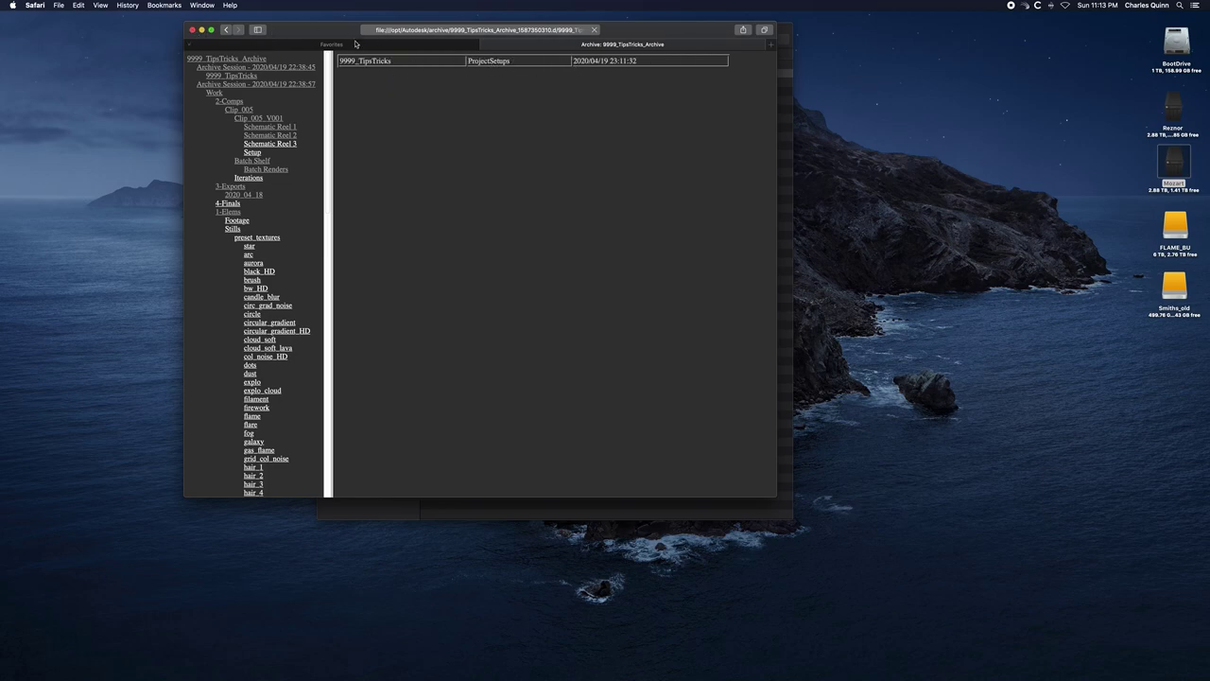
click(192, 31)
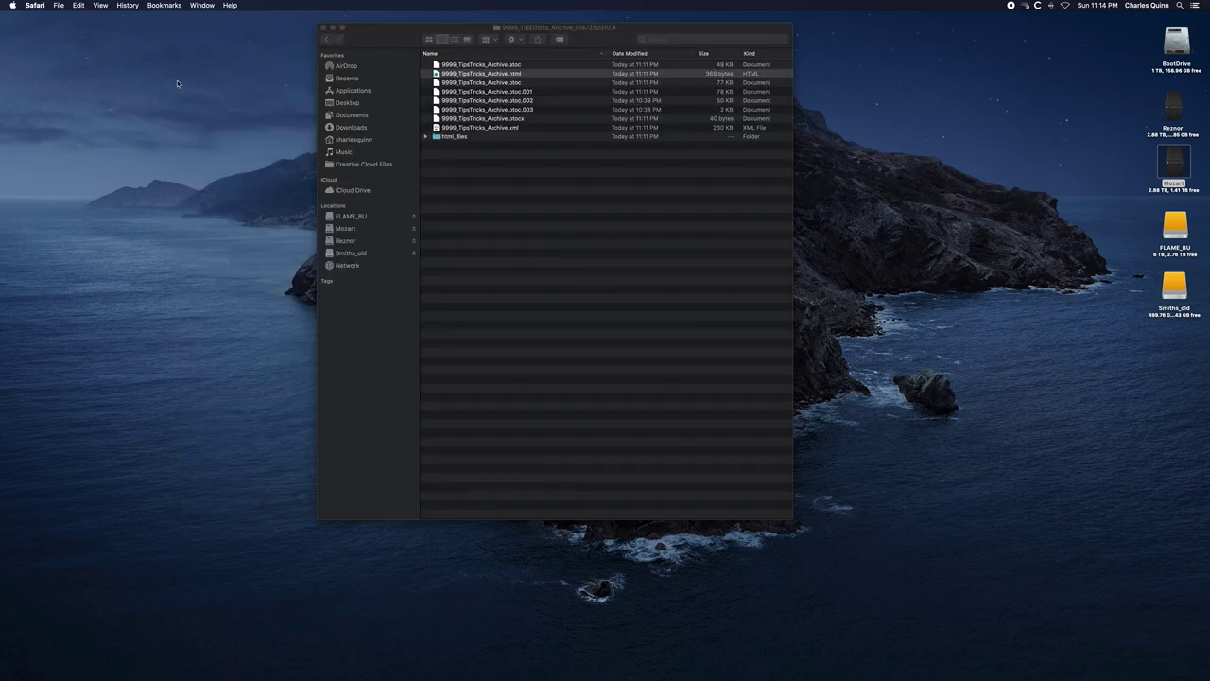
- Switch to the Finder, return to BootDrive and open the 9999_TipsTricks folder inside the Autodesk project directory
click(387, 42)
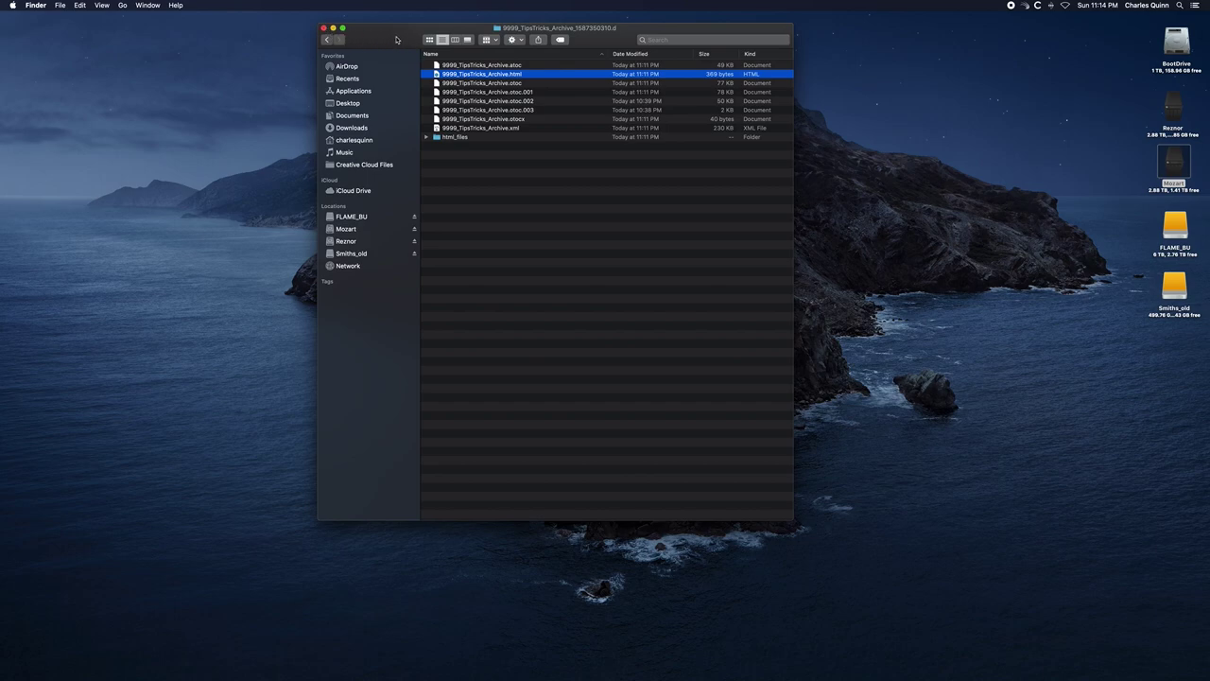
click(327, 39)
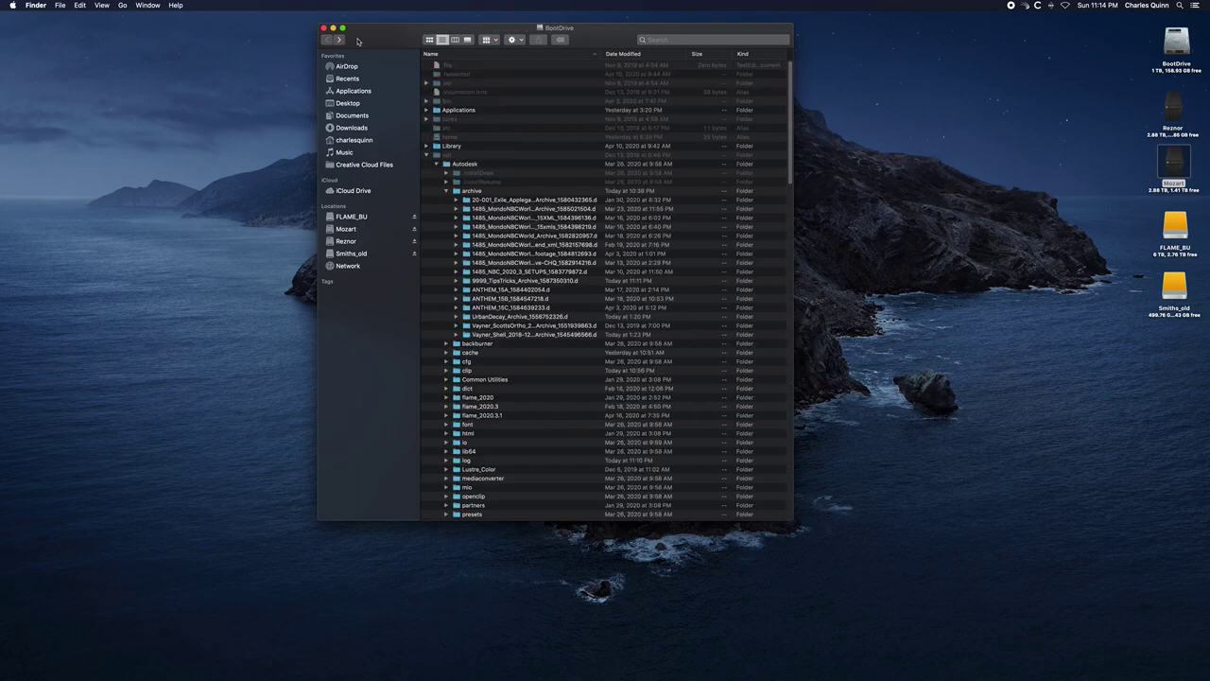
click(461, 164)
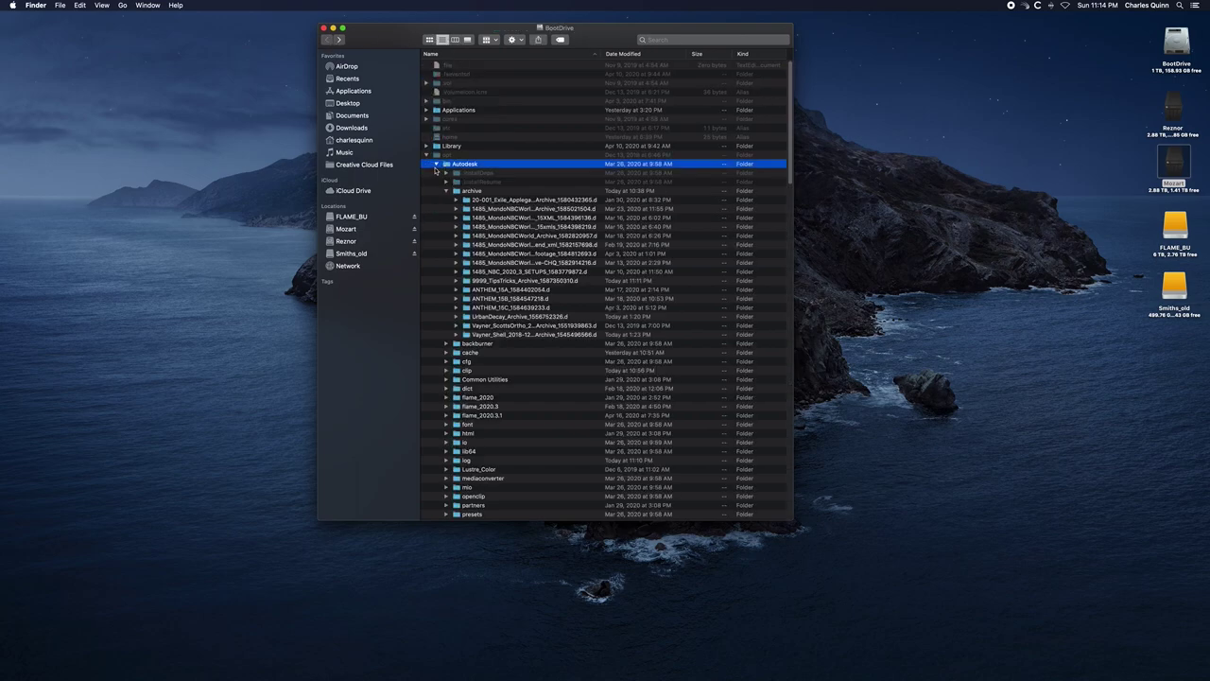
double_click(448, 167)
click(426, 83)
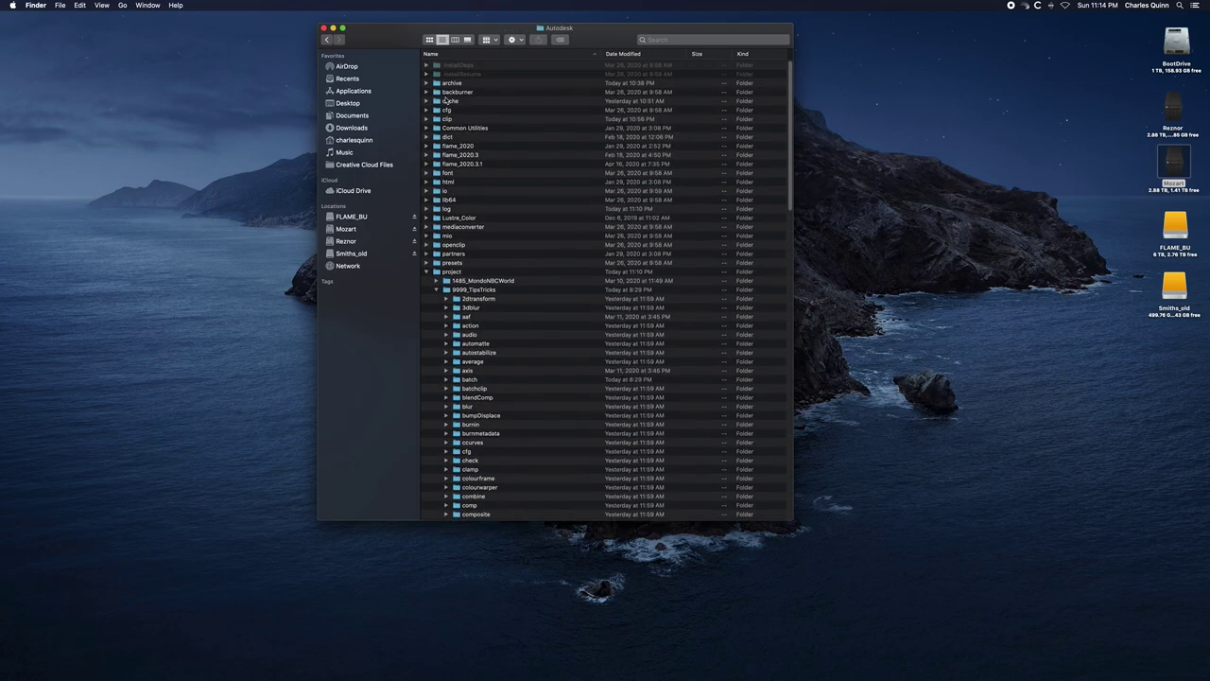
click(453, 292)
double_click(451, 293)
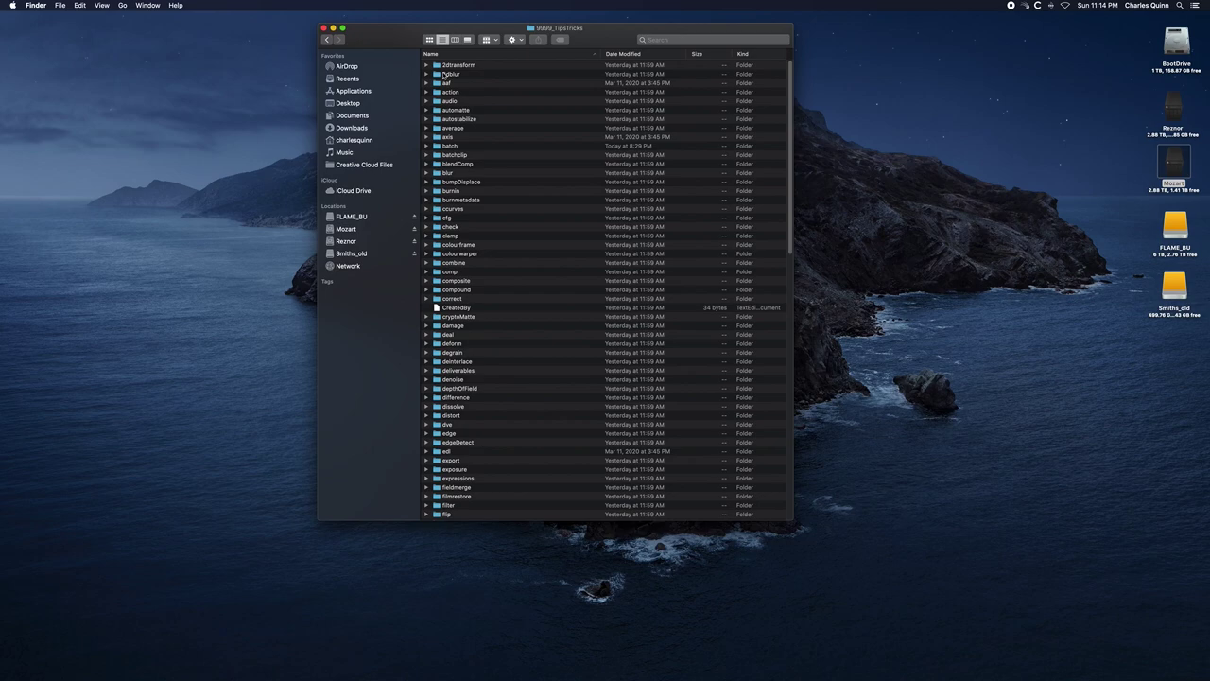
- Expand the flame folder under batch and select the Clip_005_V001 folder together with Clip_005_V001.batch and Clip_005_V001.batch.p
click(426, 145)
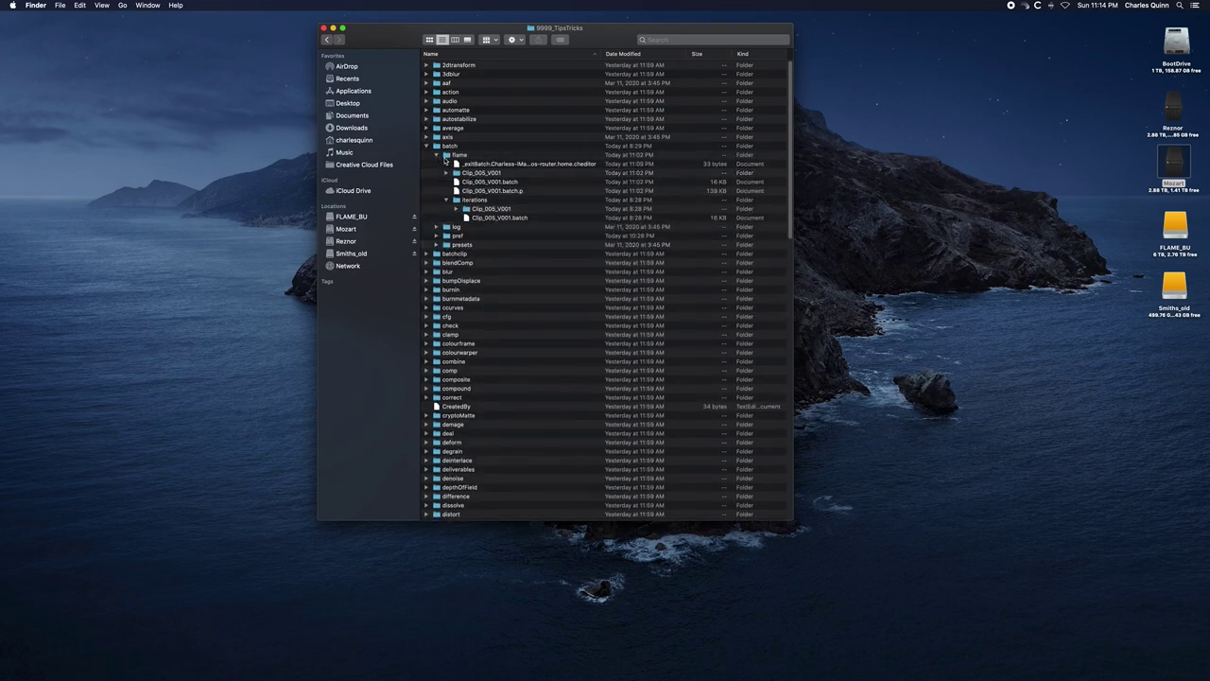
click(437, 155)
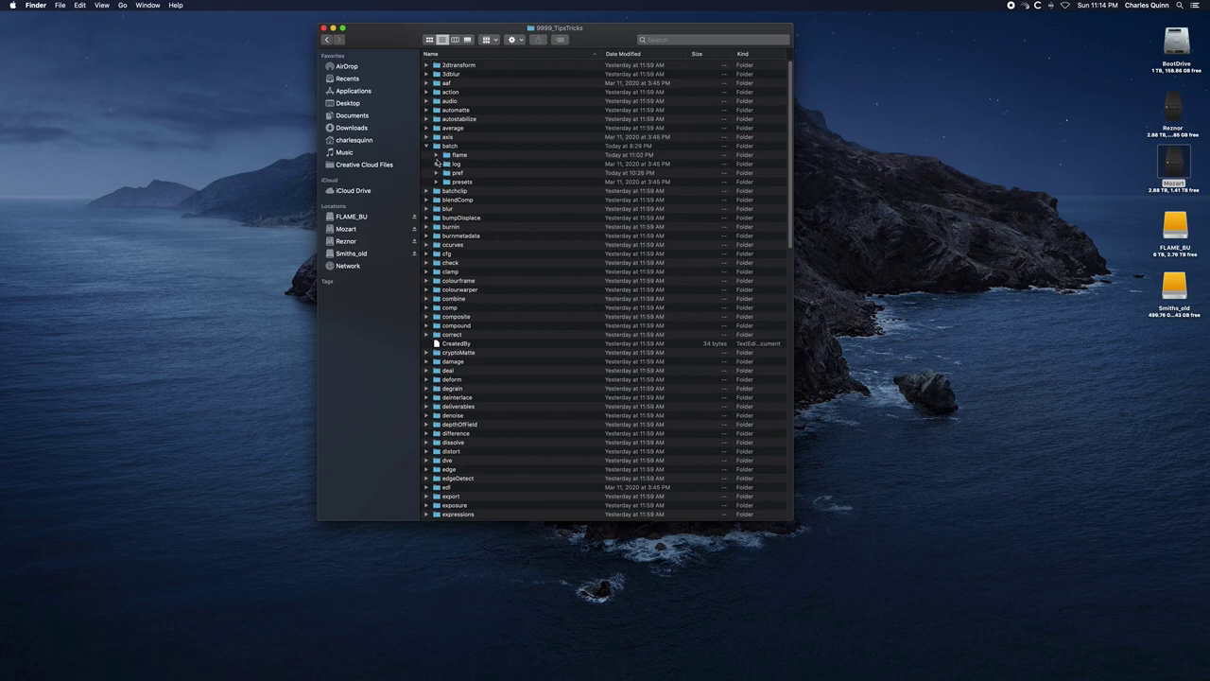
click(437, 155)
click(480, 175)
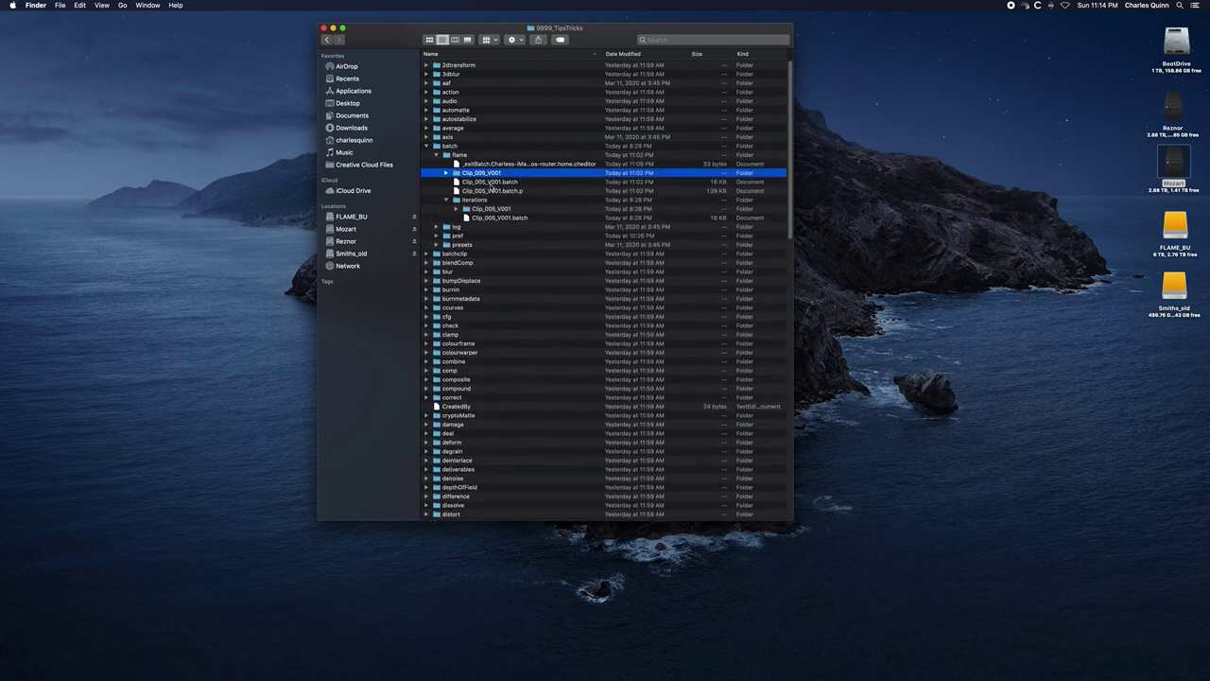
super+click(493, 182)
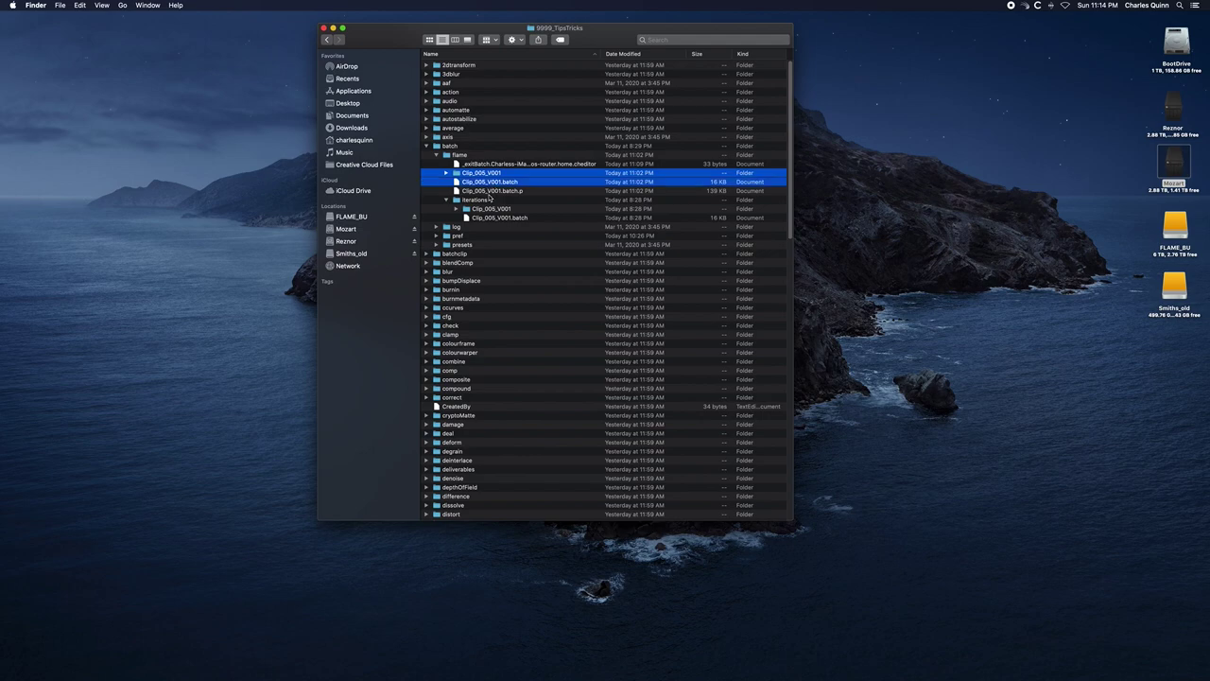
super+click(491, 191)
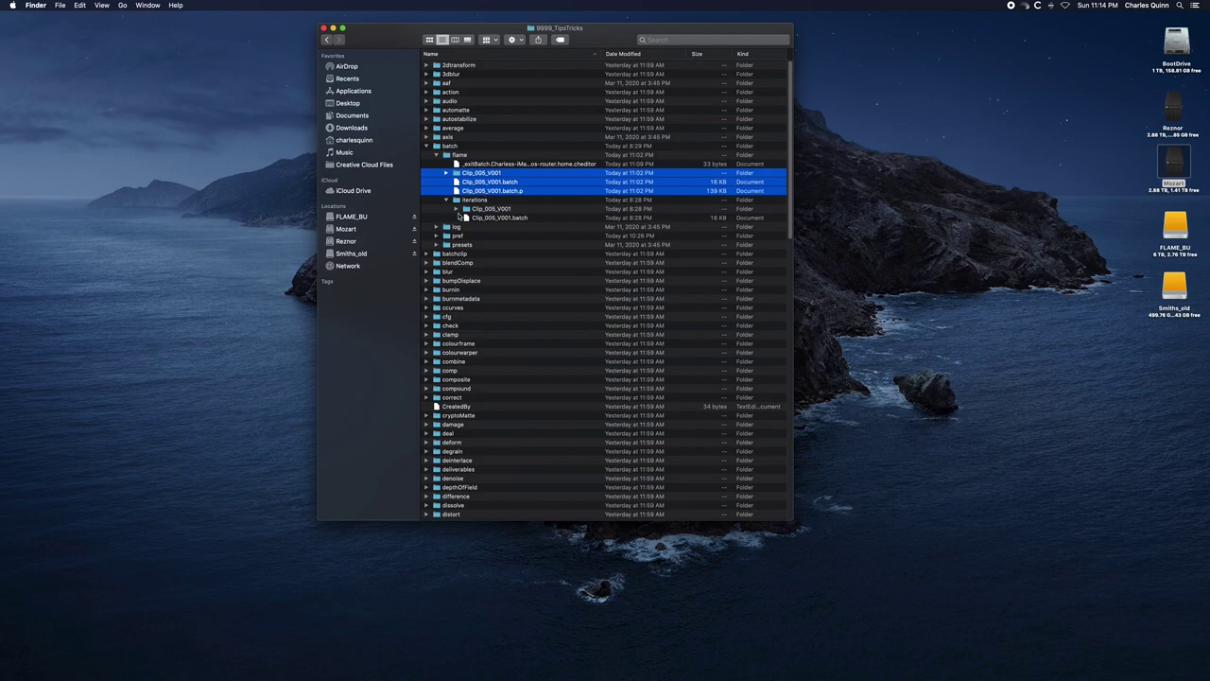
- Open Clip_005_V001.batch from the iterations folder with TextEdit, make the window taller and narrower to view its contents, and close it
click(488, 219)
right_click(496, 219)
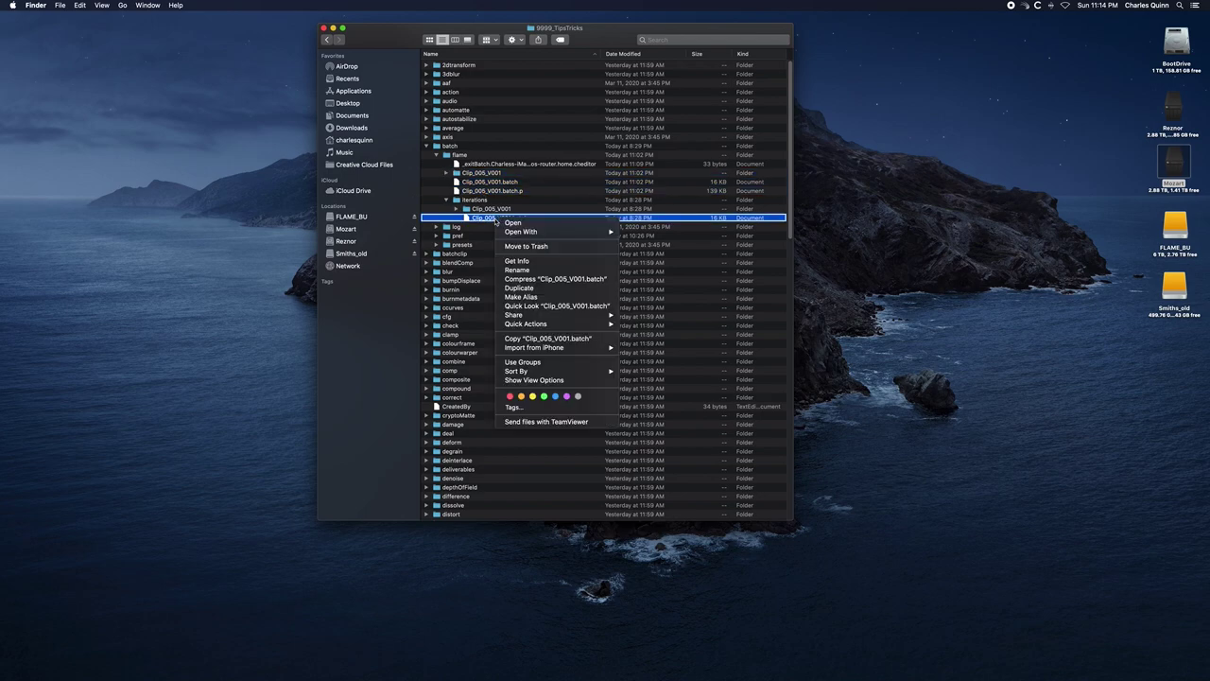
mouse_move(526, 232)
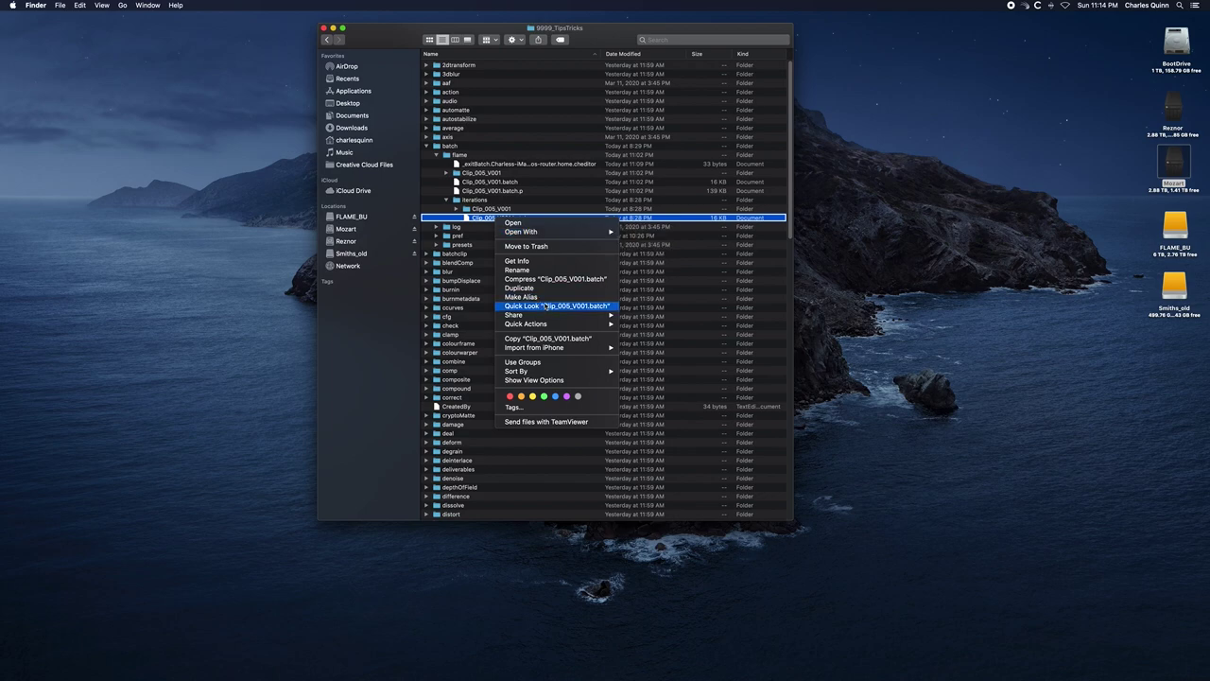
click(639, 255)
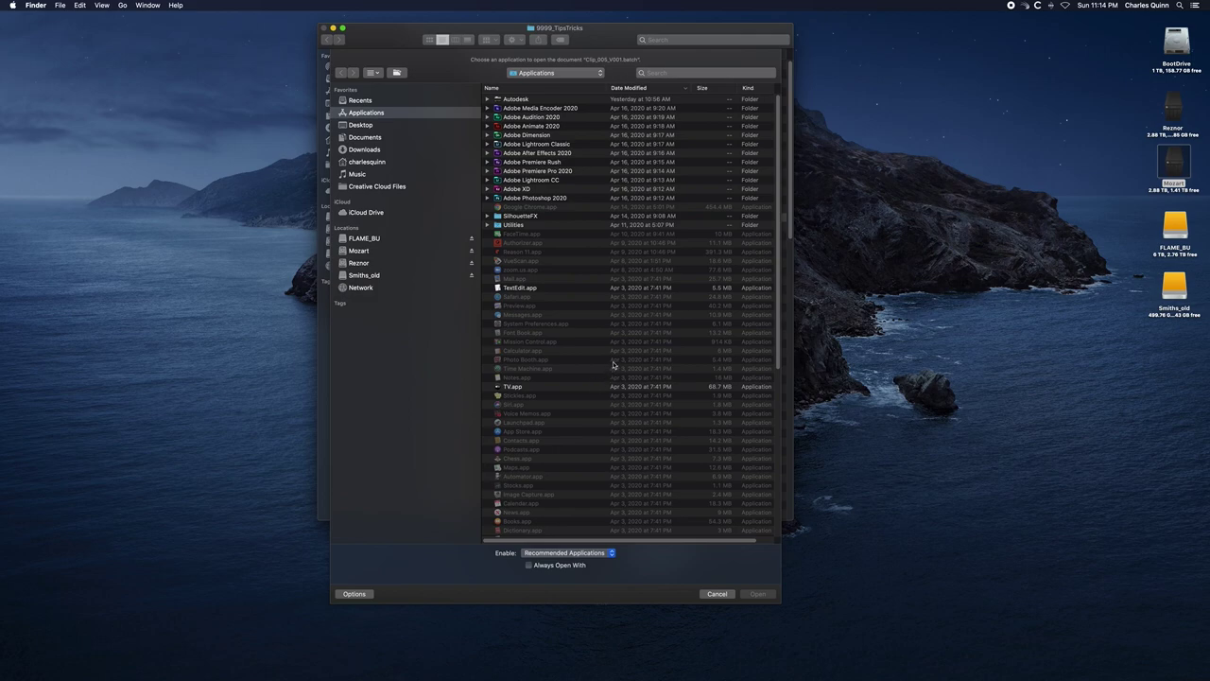
scroll(612, 364, down, 10)
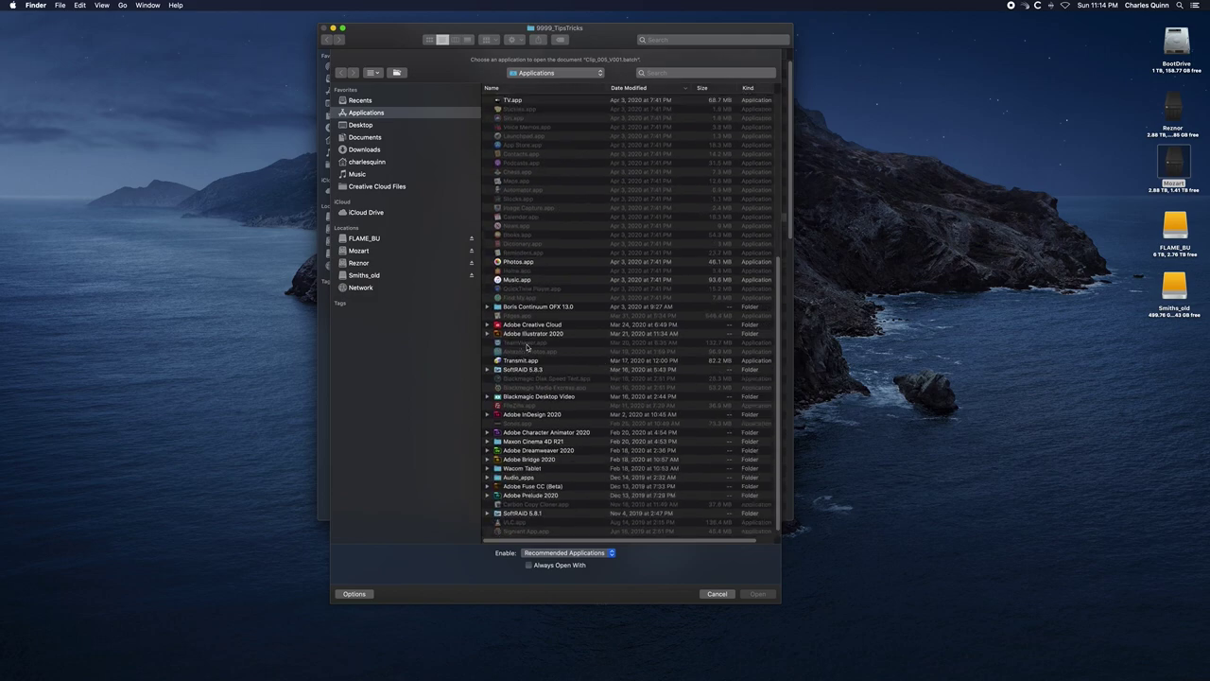
scroll(548, 342, down, 1)
click(527, 88)
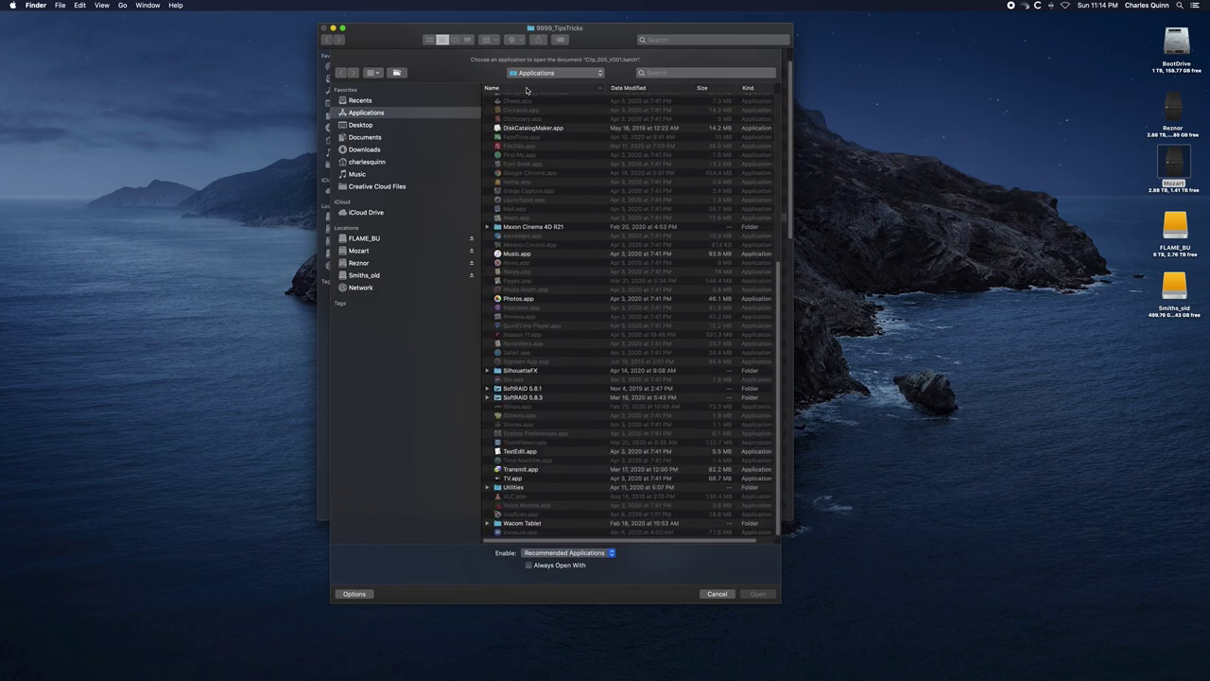
click(540, 455)
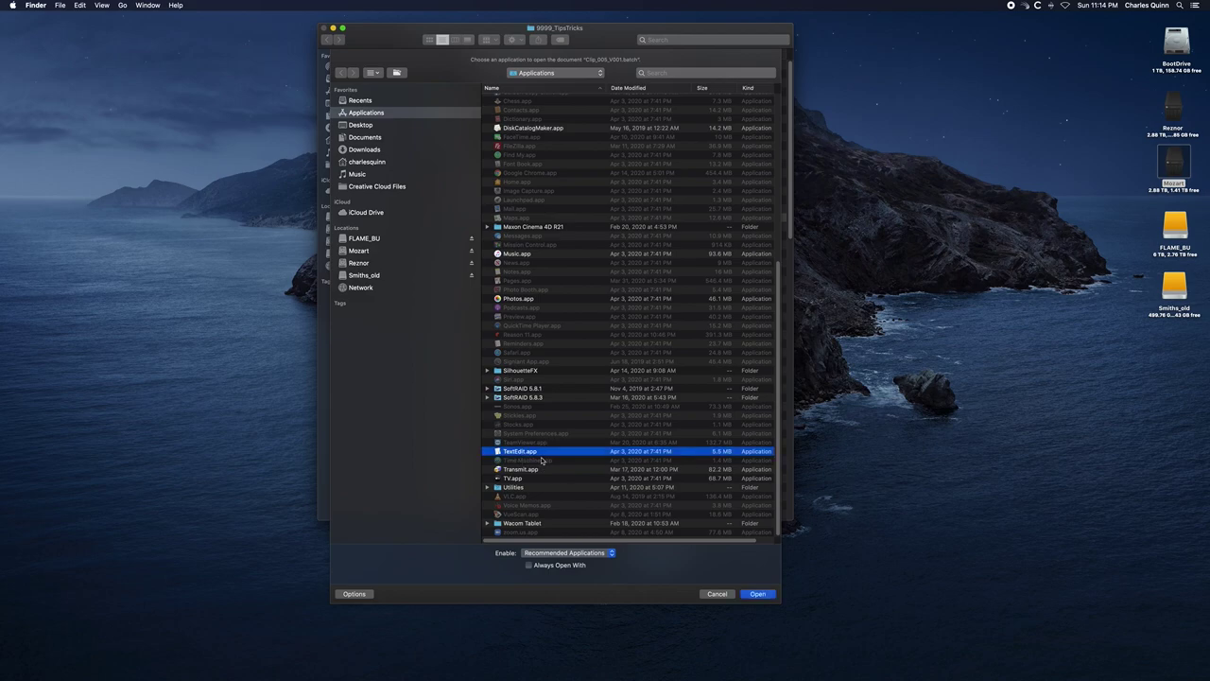
click(765, 593)
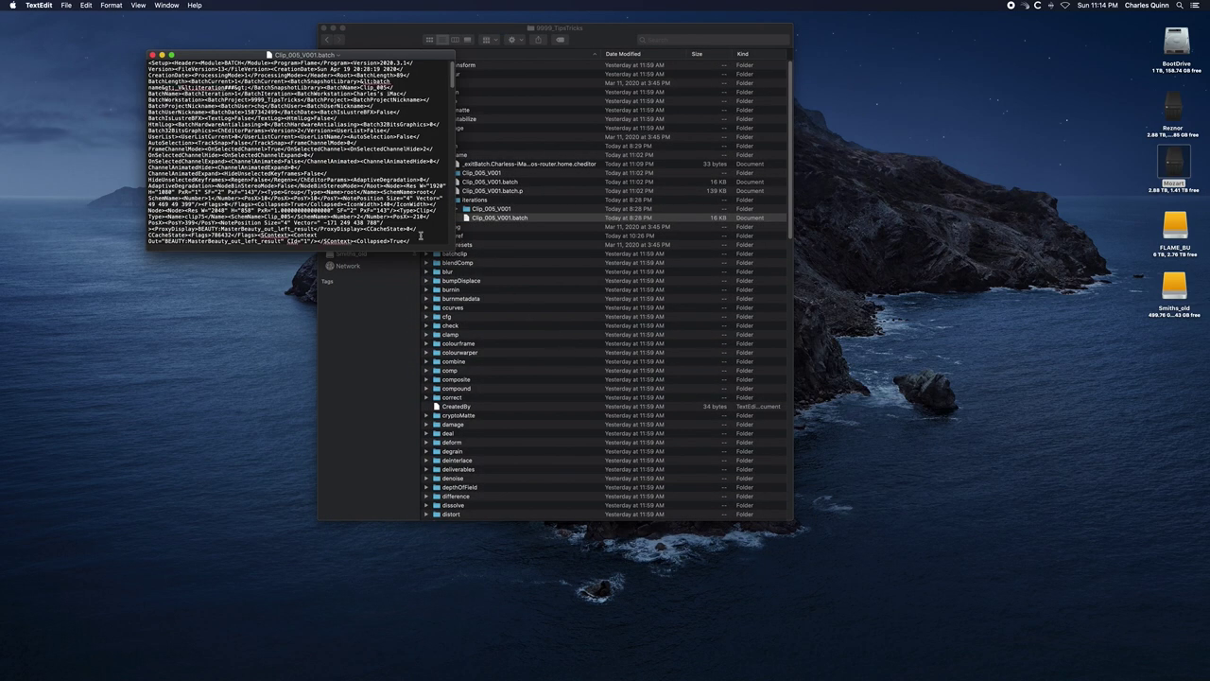
drag(451, 251, 308, 649)
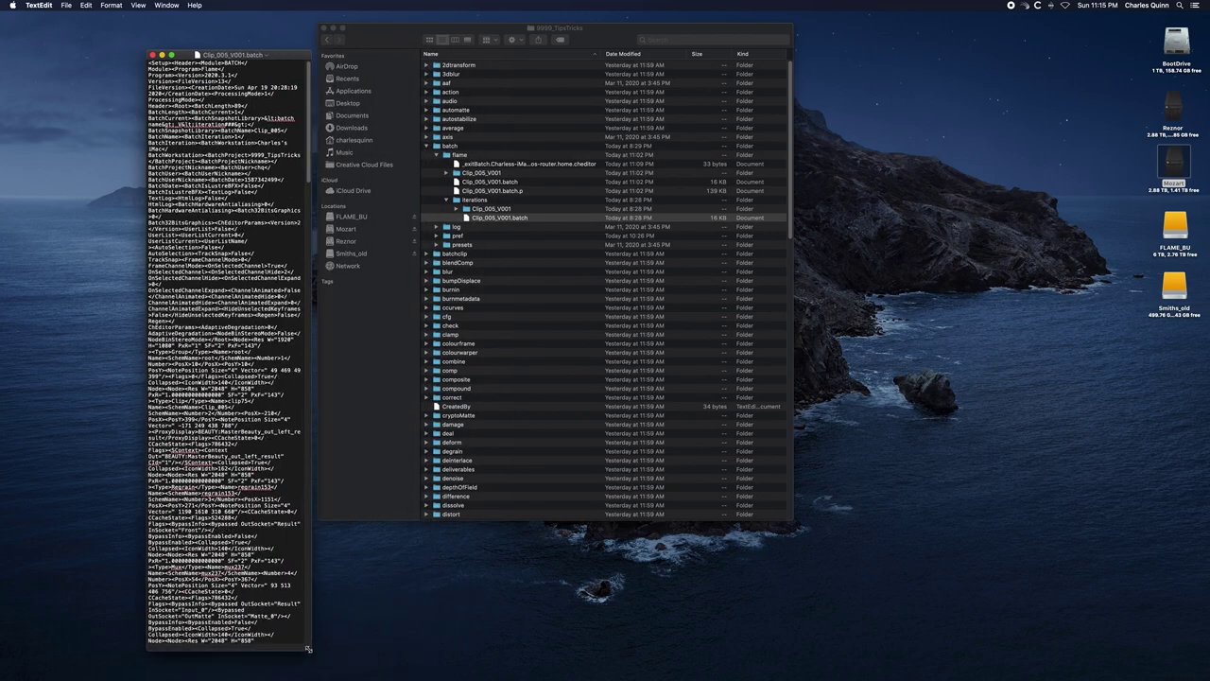
click(151, 55)
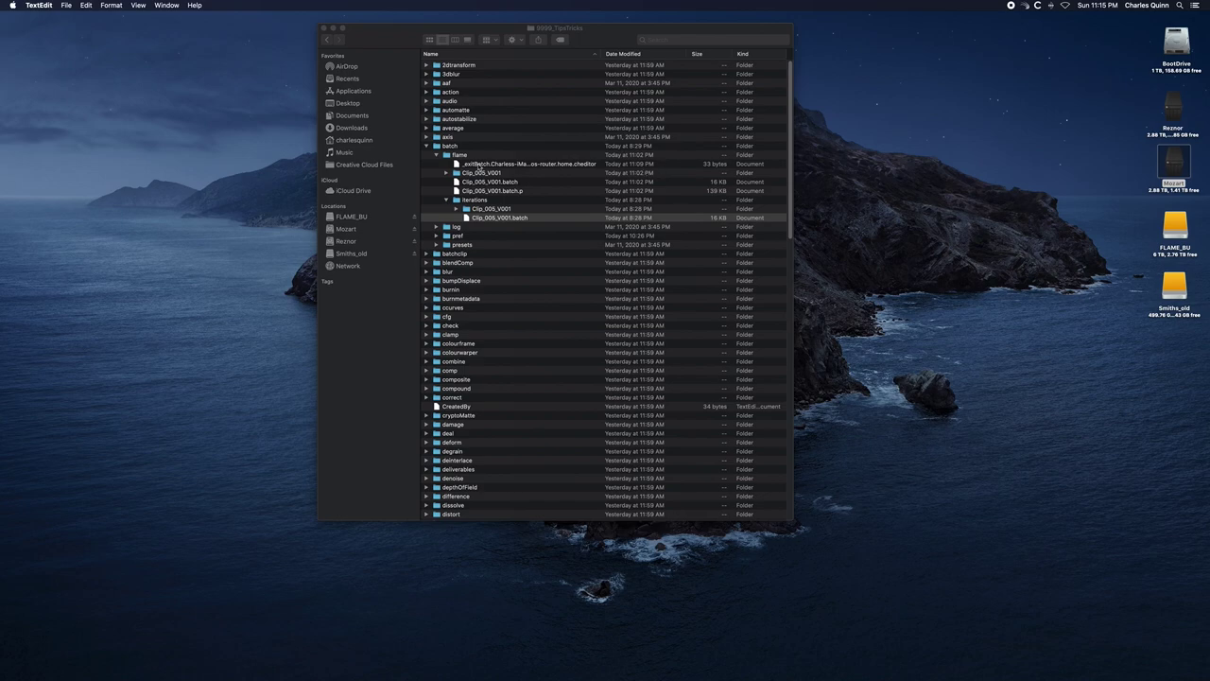
- Expand the Clip_005_V001 folder under batch/flame to inspect the node setup files saved with the batch
click(454, 154)
click(440, 148)
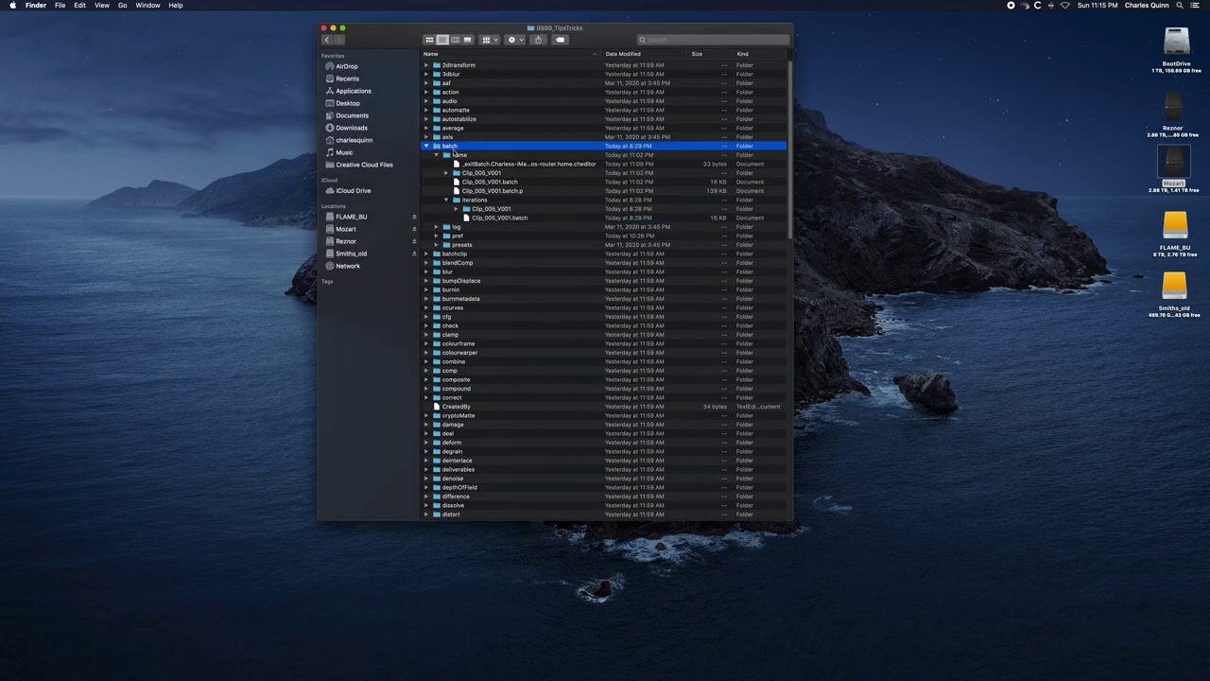
click(451, 155)
click(457, 174)
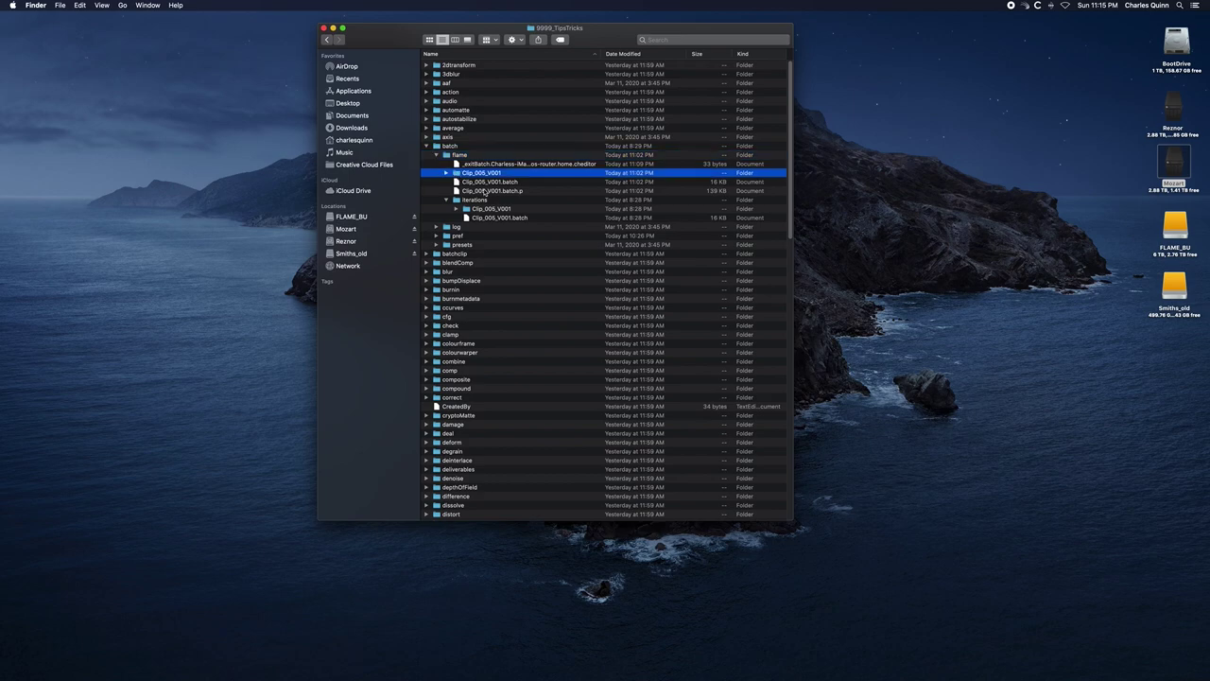
click(446, 174)
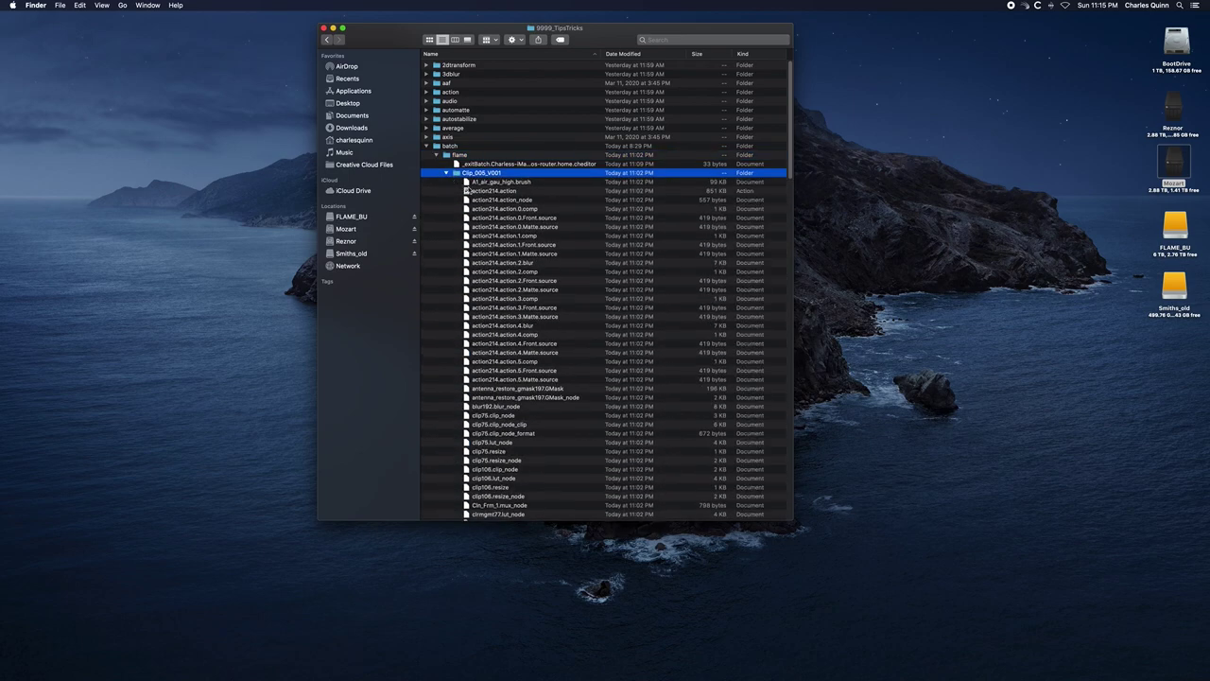
- Examine the node setup files listed in the Clip_005_V001 folder, through to the iterations folder below it
scroll(524, 244, down, 1)
scroll(524, 244, down, 8)
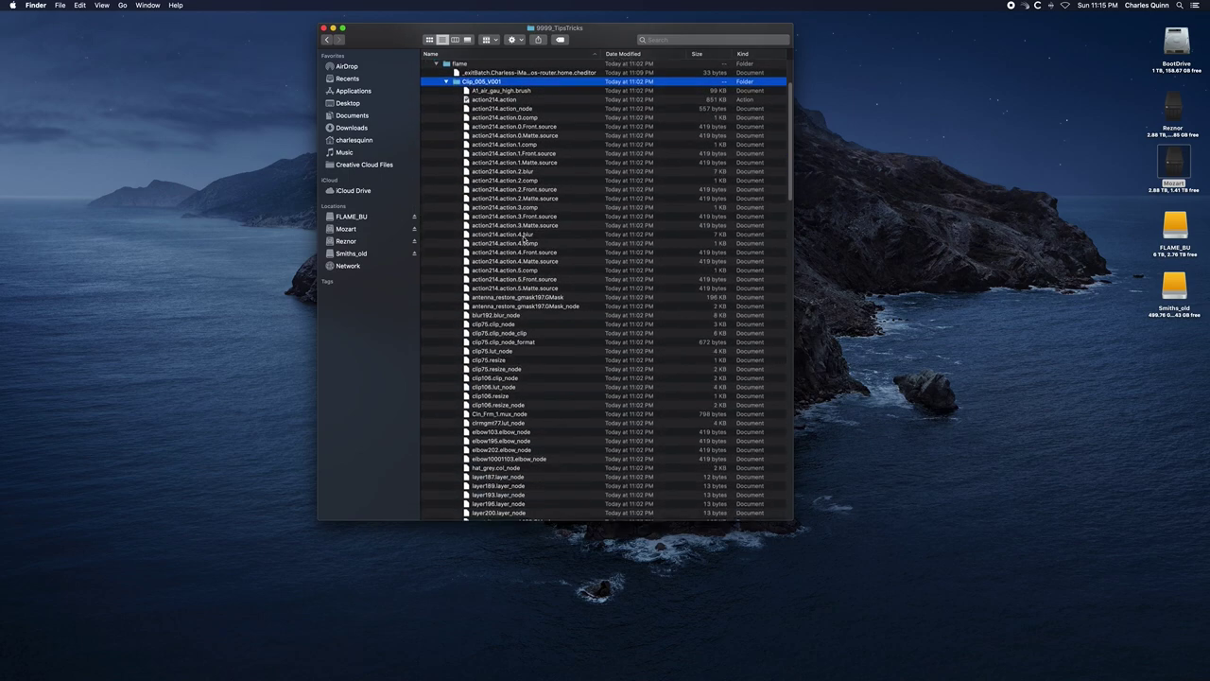
scroll(518, 240, down, 5)
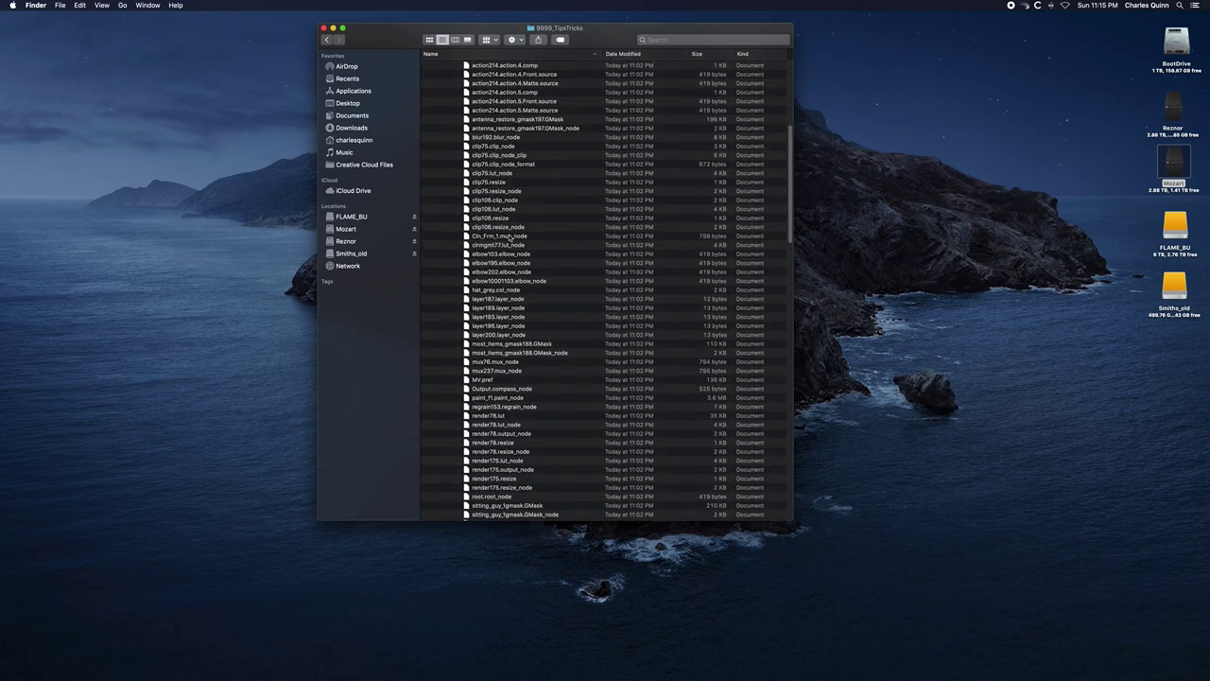
scroll(495, 250, down, 1)
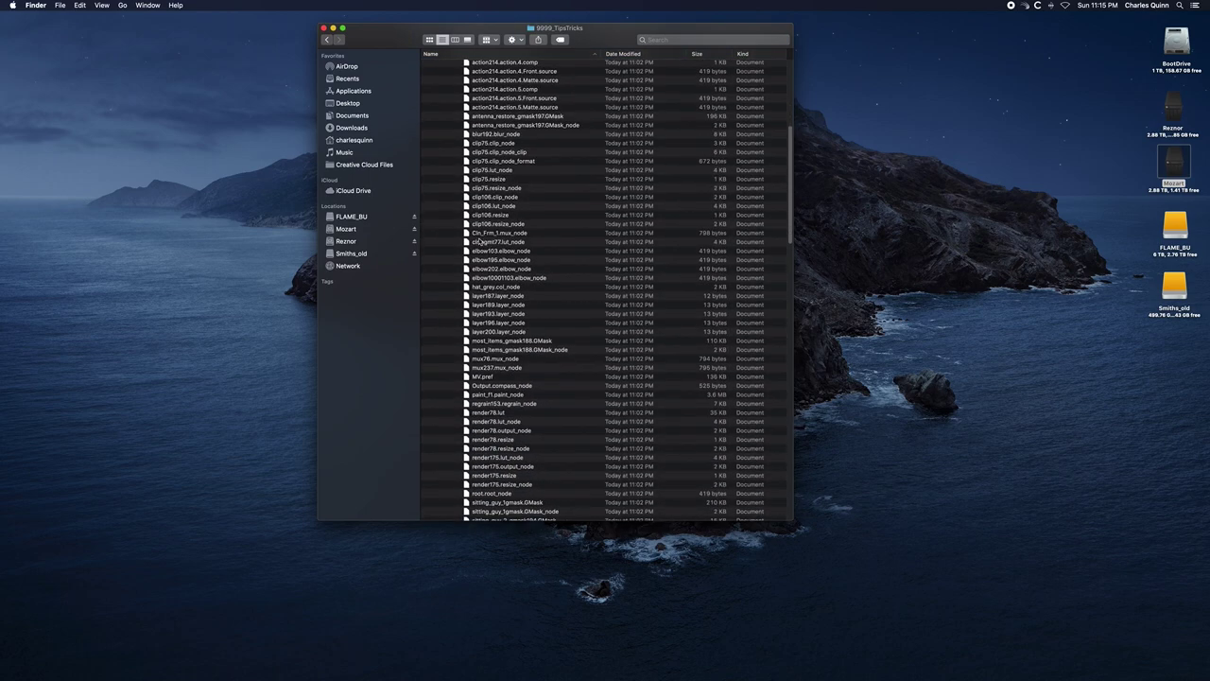
scroll(529, 284, down, 10)
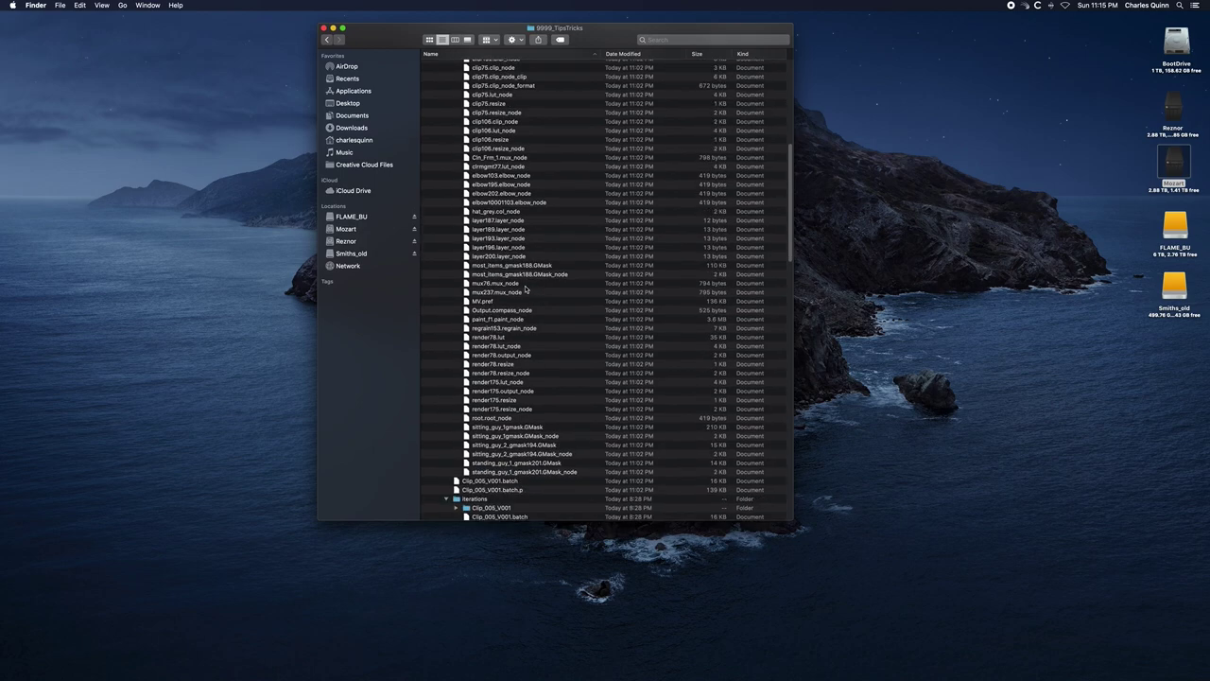
scroll(519, 290, down, 2)
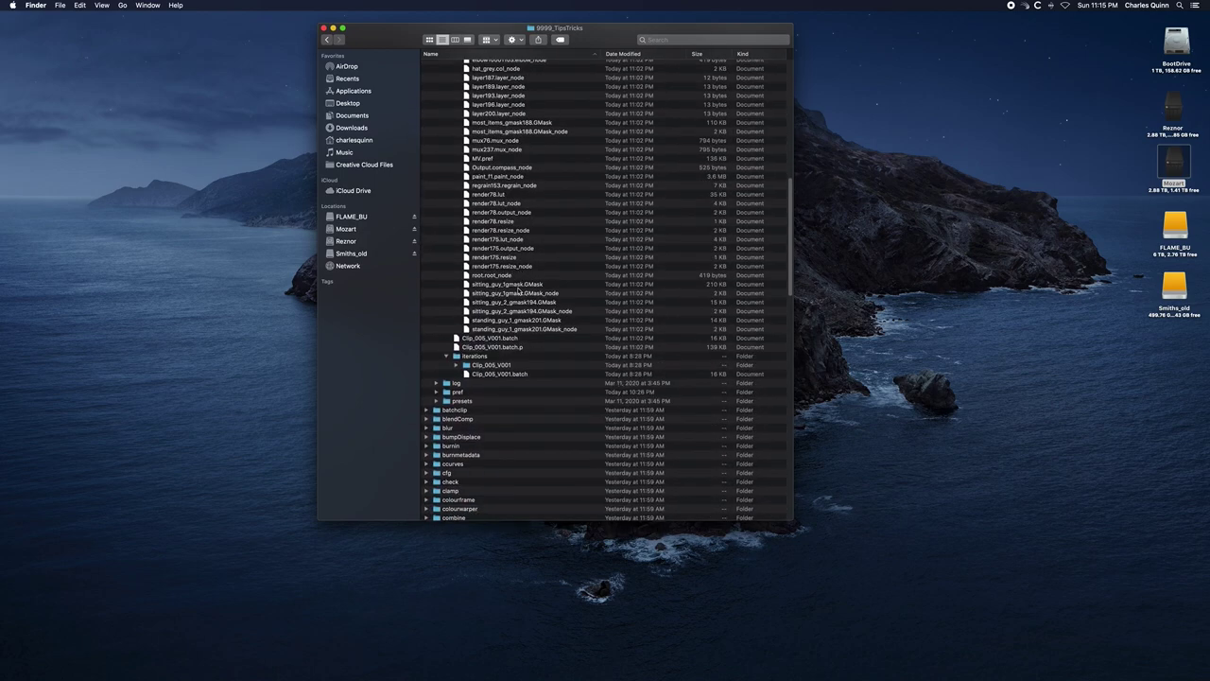
scroll(516, 289, down, 1)
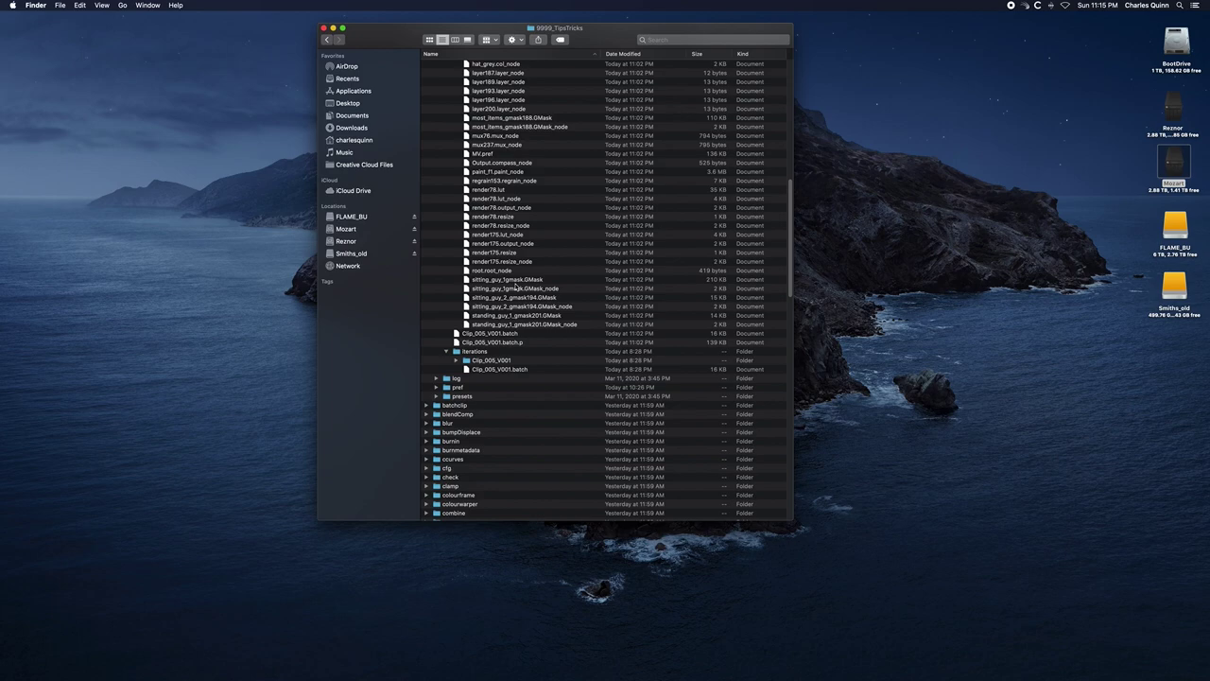
- Collapse the Clip_005_V001, iterations, flame and batch folders in 9999_TipsTricks and close the Finder window
scroll(517, 286, up, 15)
click(444, 144)
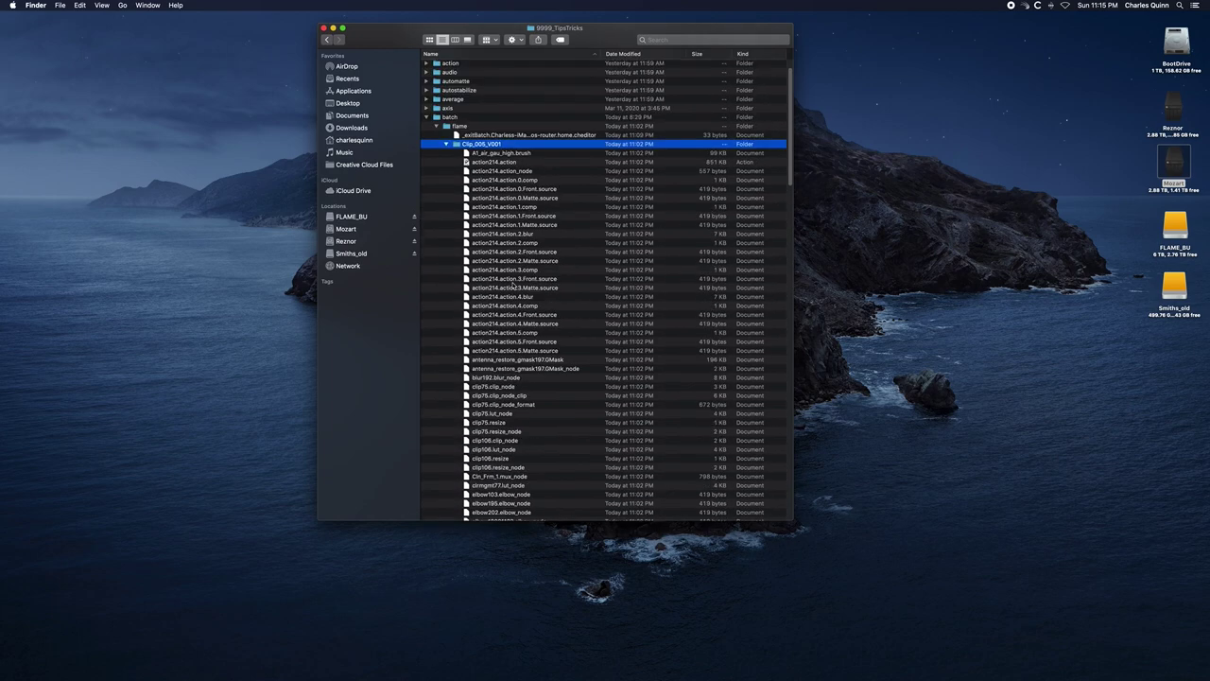
click(444, 144)
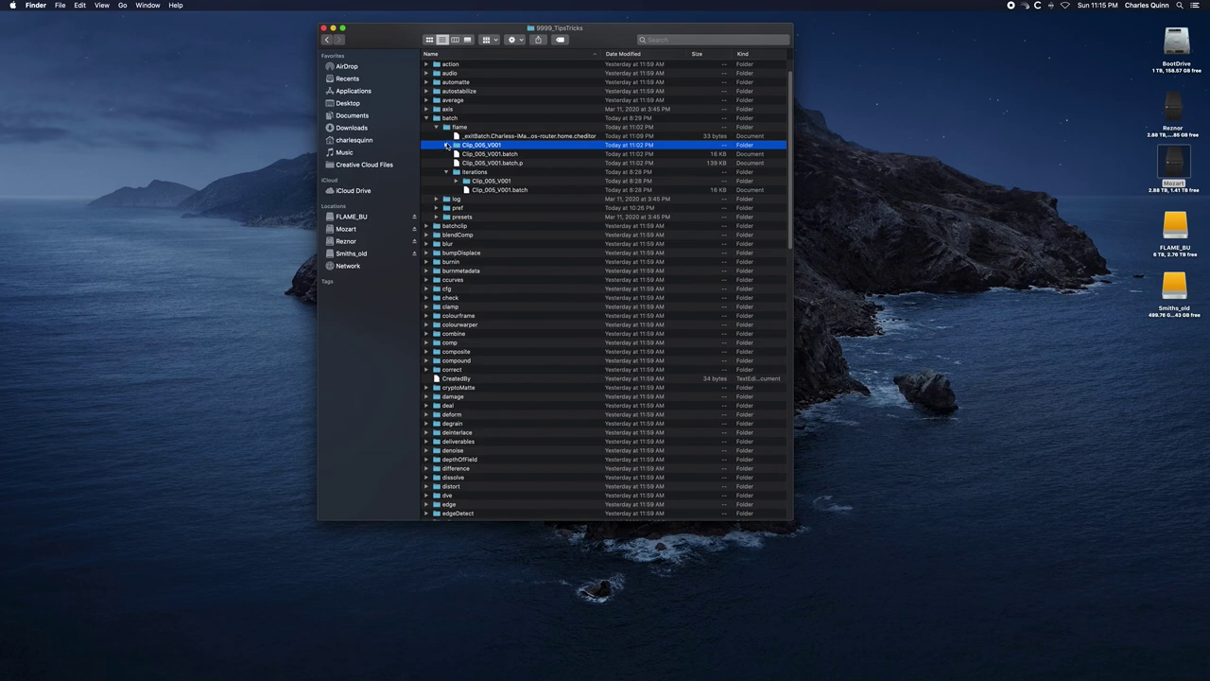
click(446, 173)
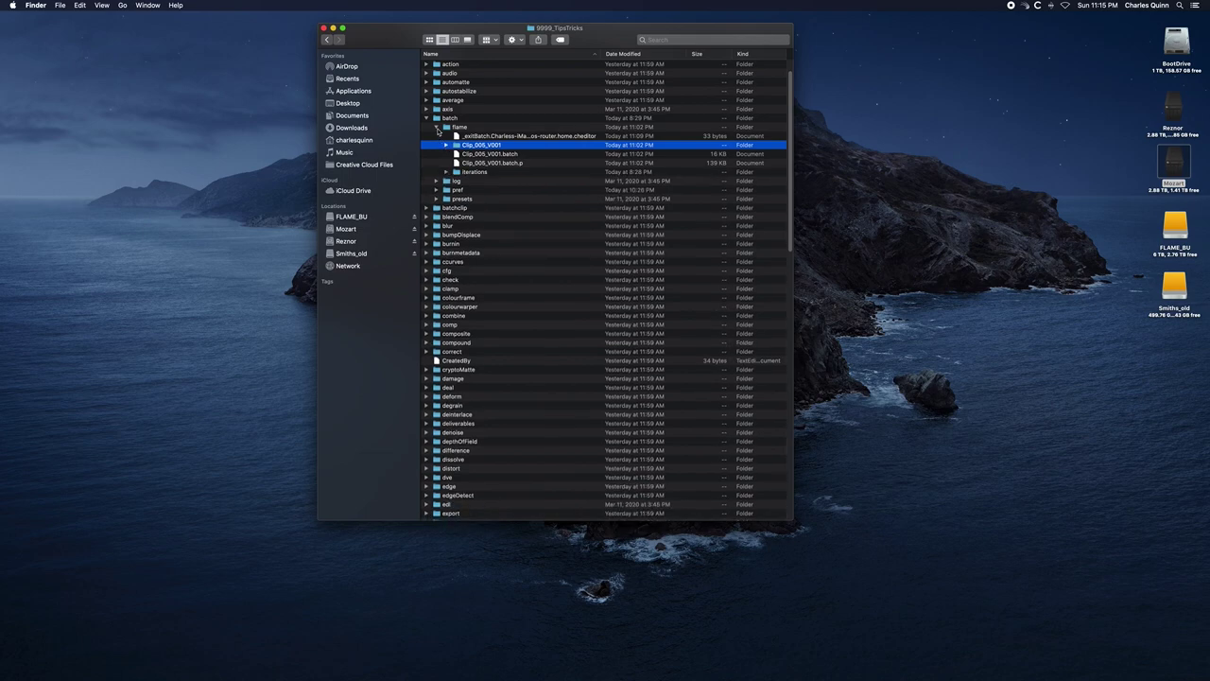
click(437, 126)
click(427, 118)
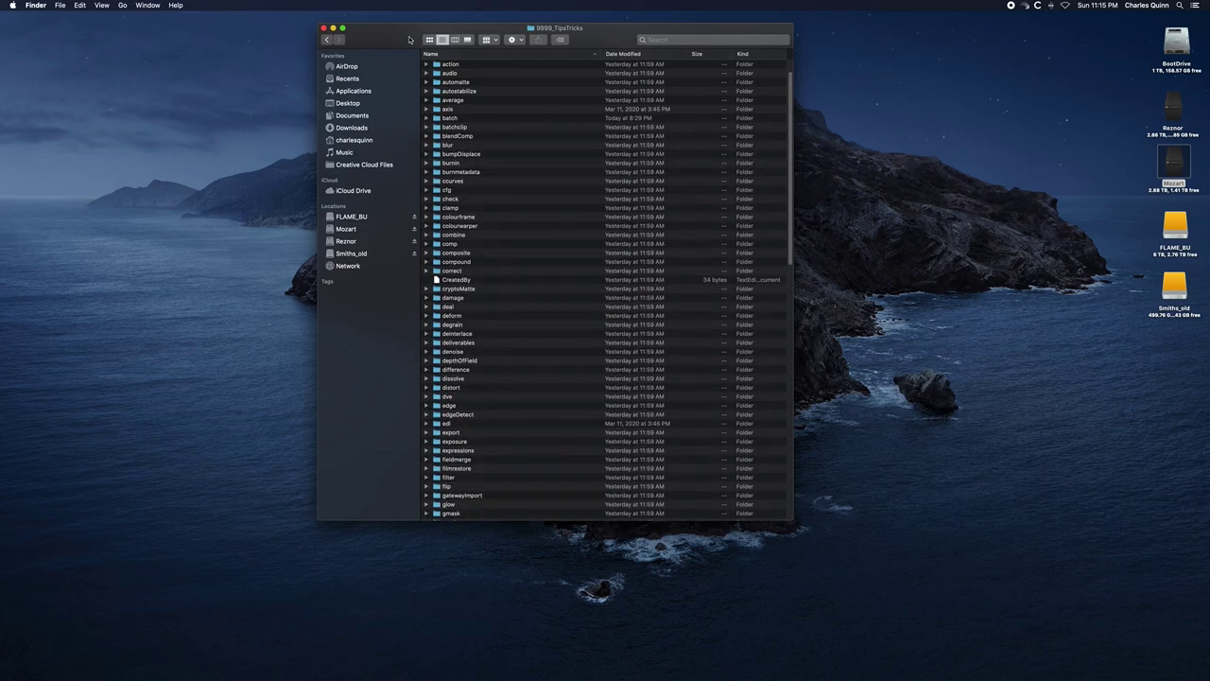
click(323, 29)
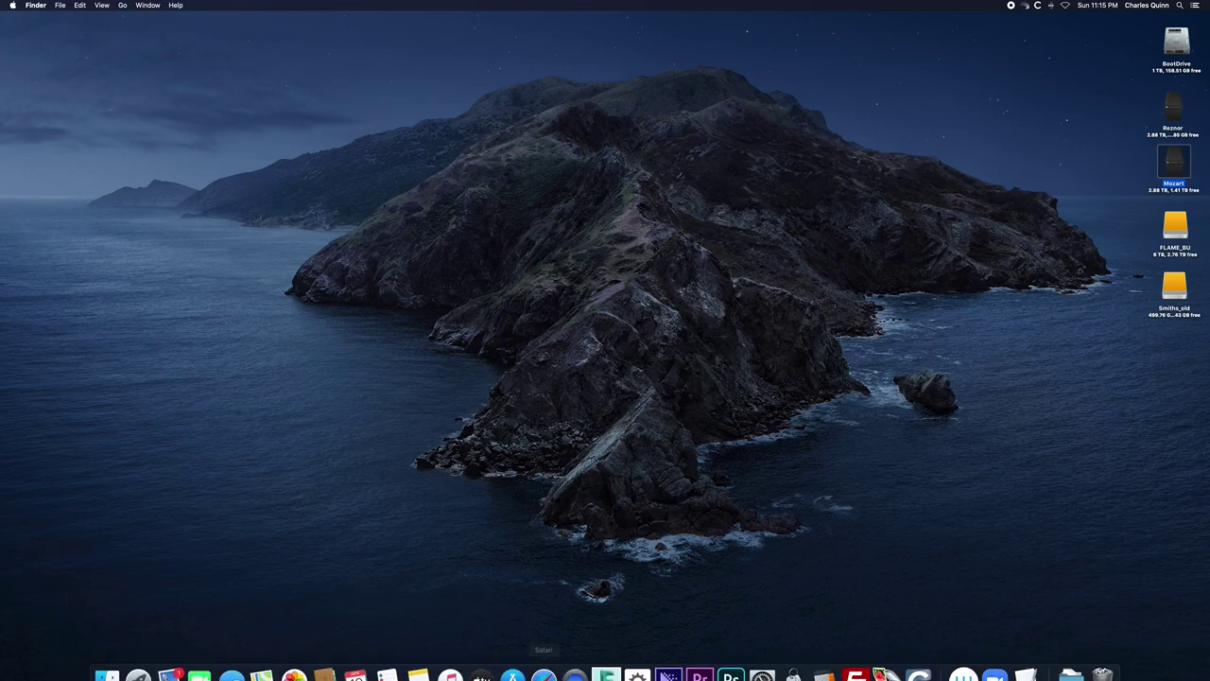
- Switch to Safari and open 9999_TipsTricks_Archive.html from the 9999_TipsTricks archive folder, collapsing the 20-001_Exile_Applegate archive folder on the way
click(543, 661)
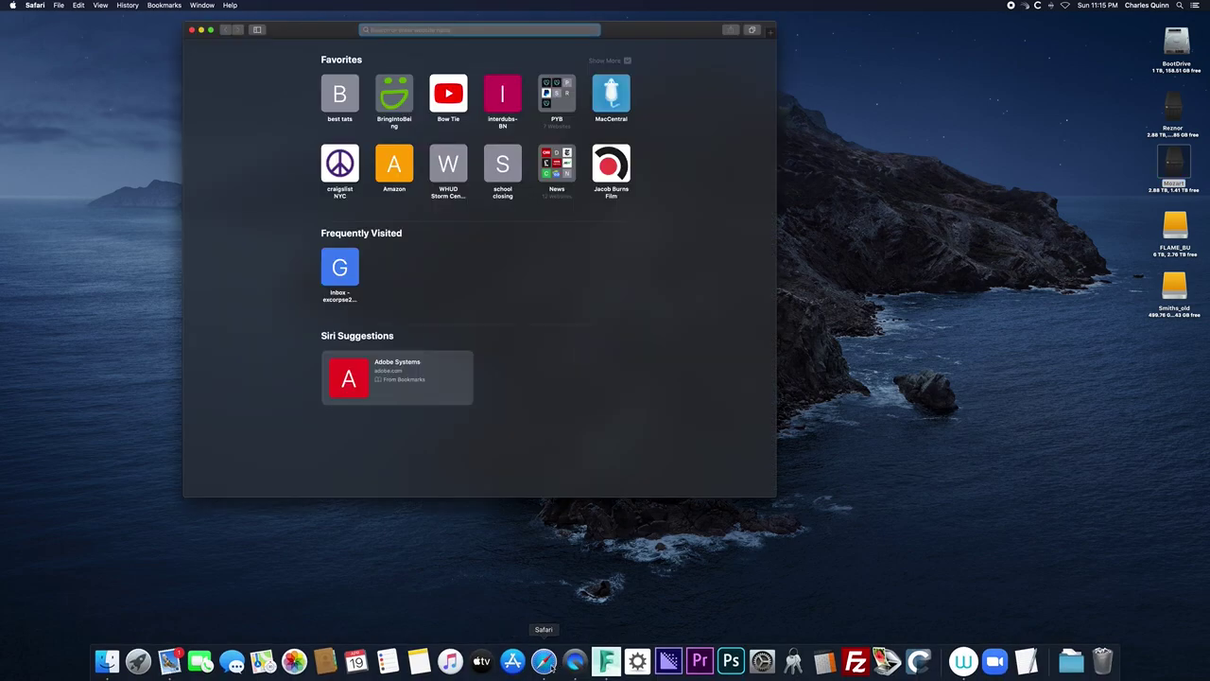
key(super+o)
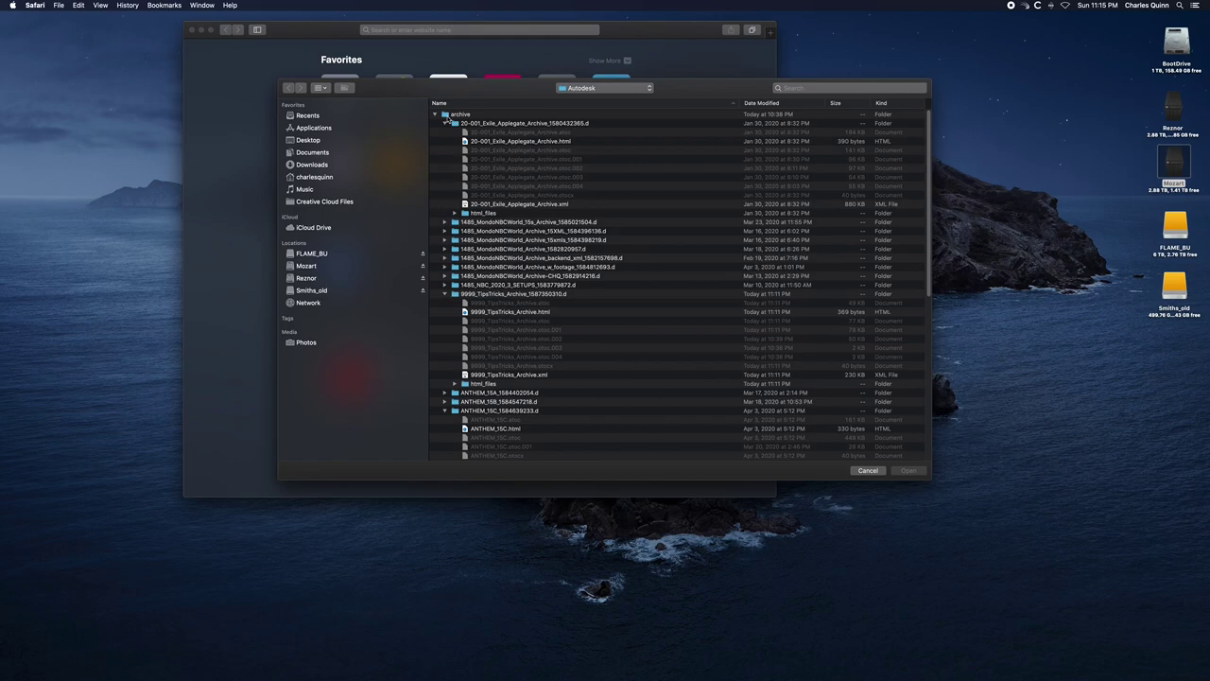
click(445, 124)
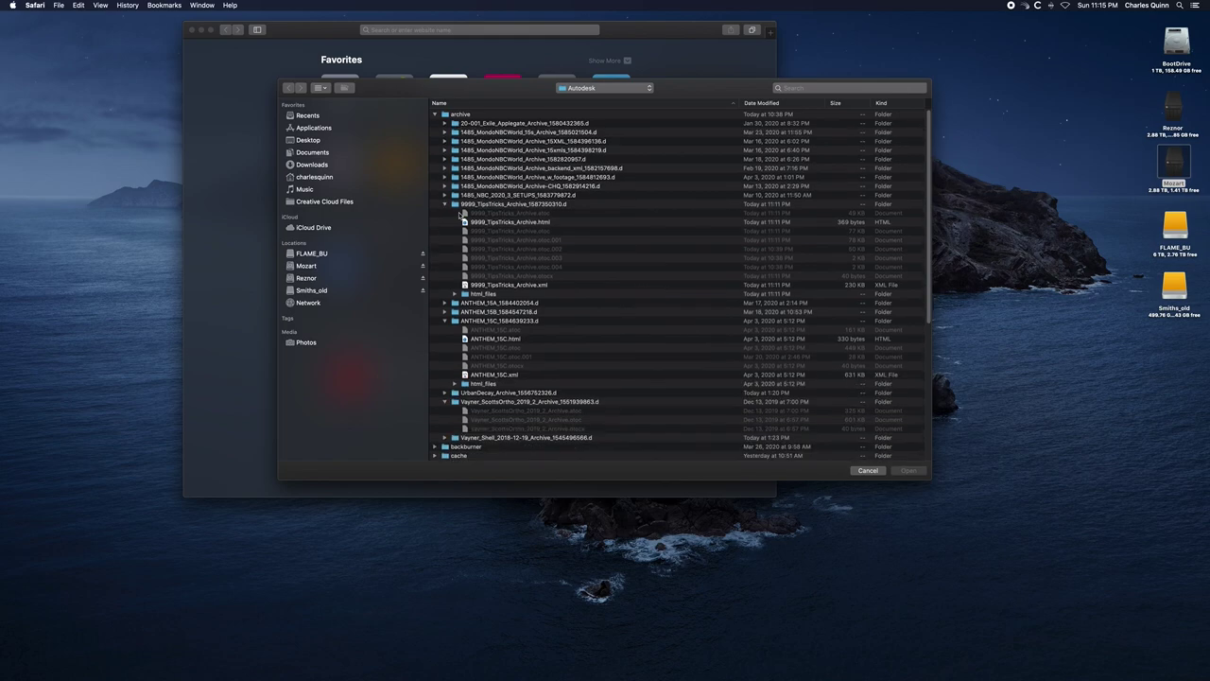
double_click(539, 223)
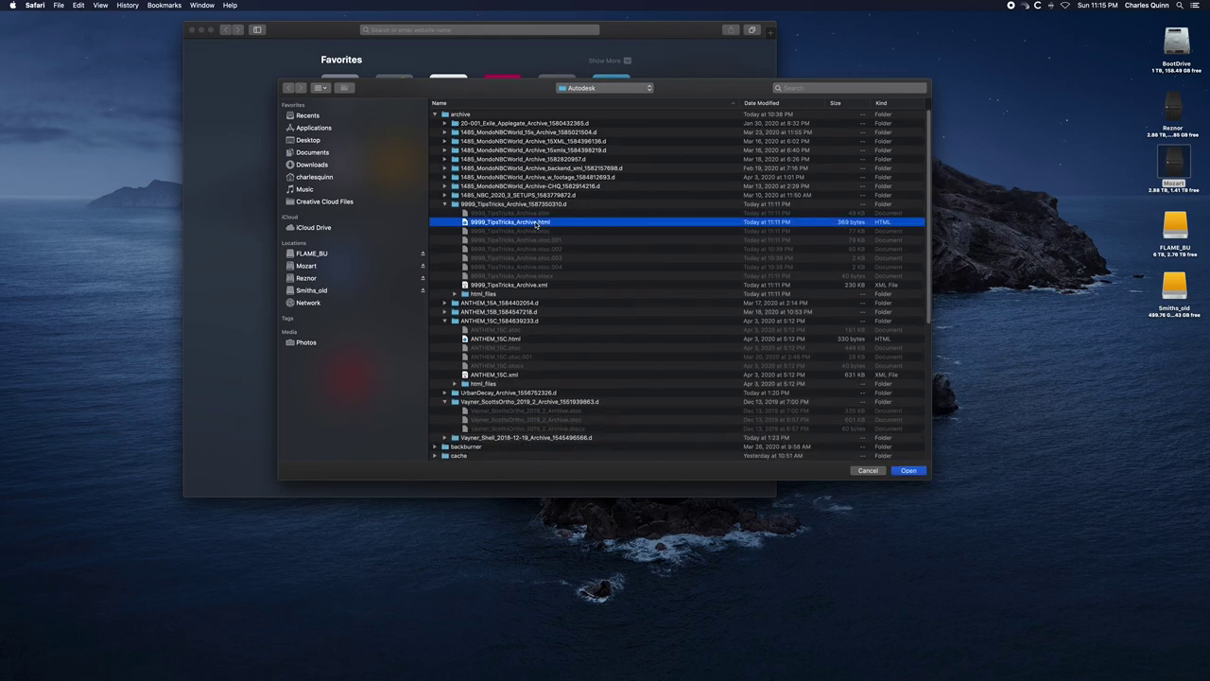
- View the 9999_TipsTricks project setups entry of the compact archive session, and close the browser window
click(450, 280)
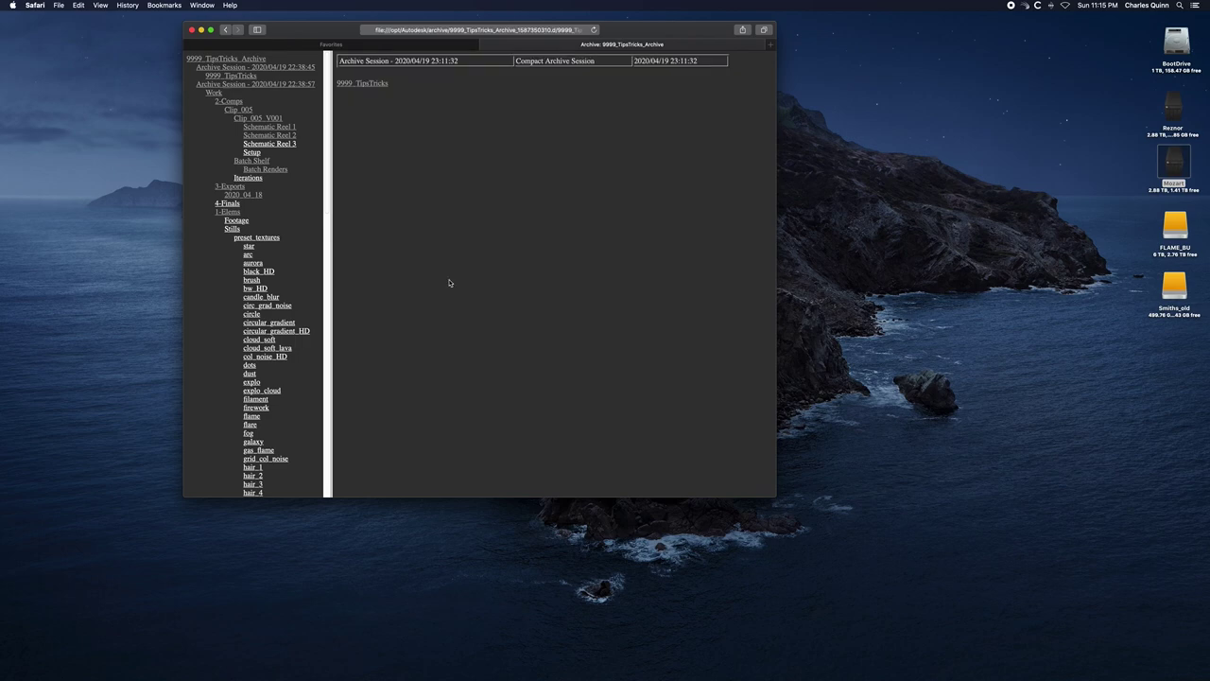
click(373, 85)
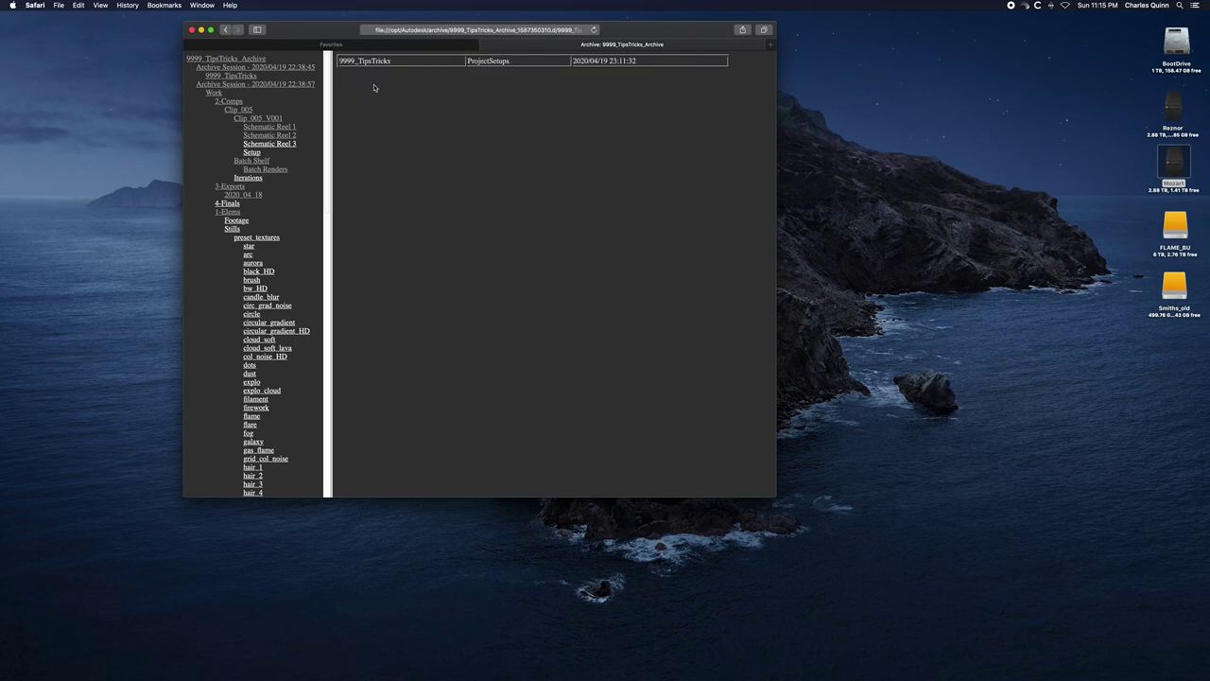
click(192, 31)
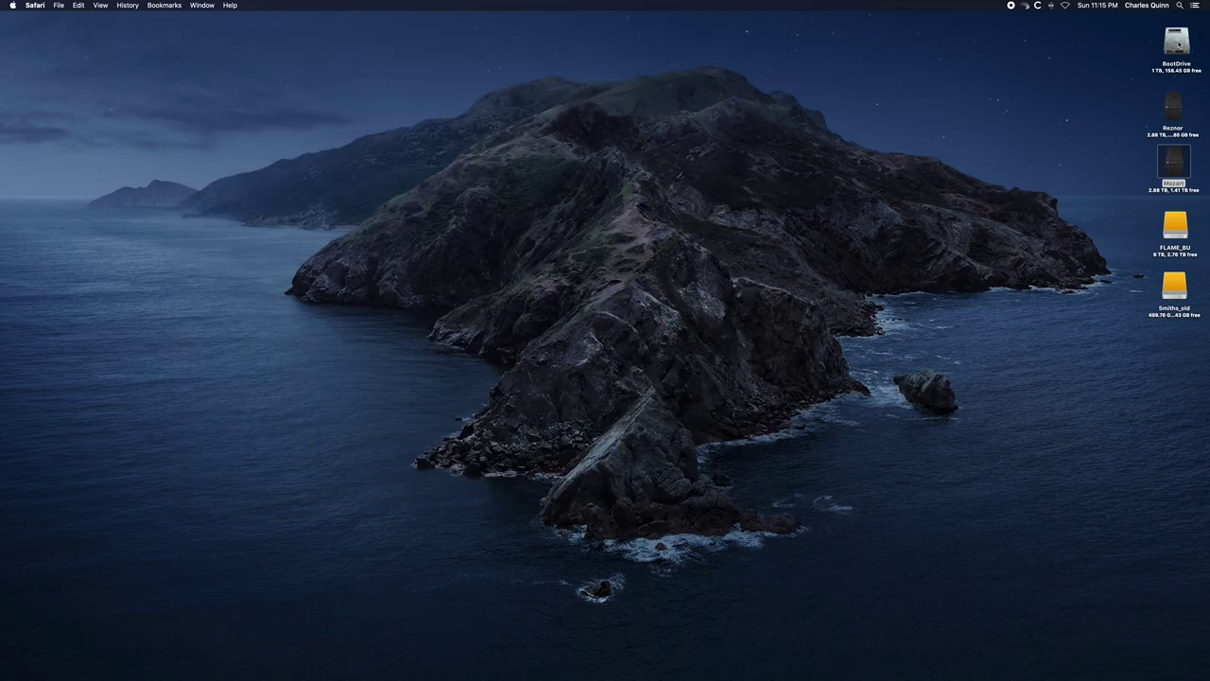
- Switch to the Finder, open BootDrive and look through the 9999_TipsTricks folder inside the Autodesk project directory
double_click(1178, 44)
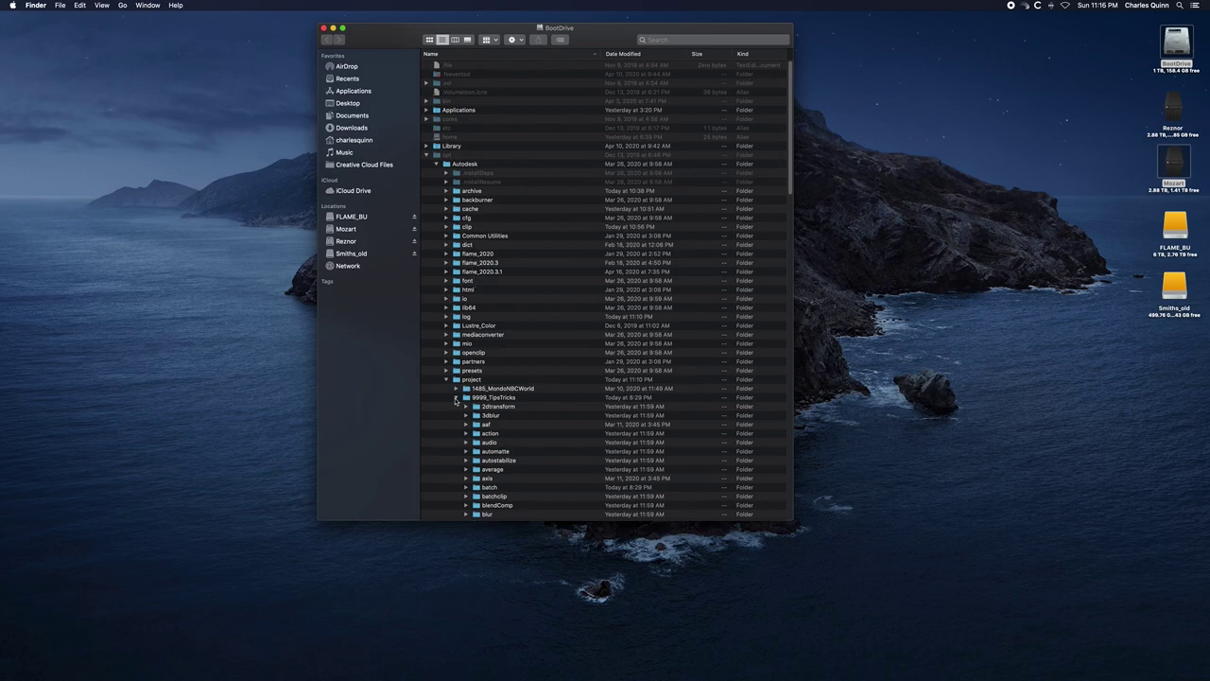
scroll(541, 412, down, 5)
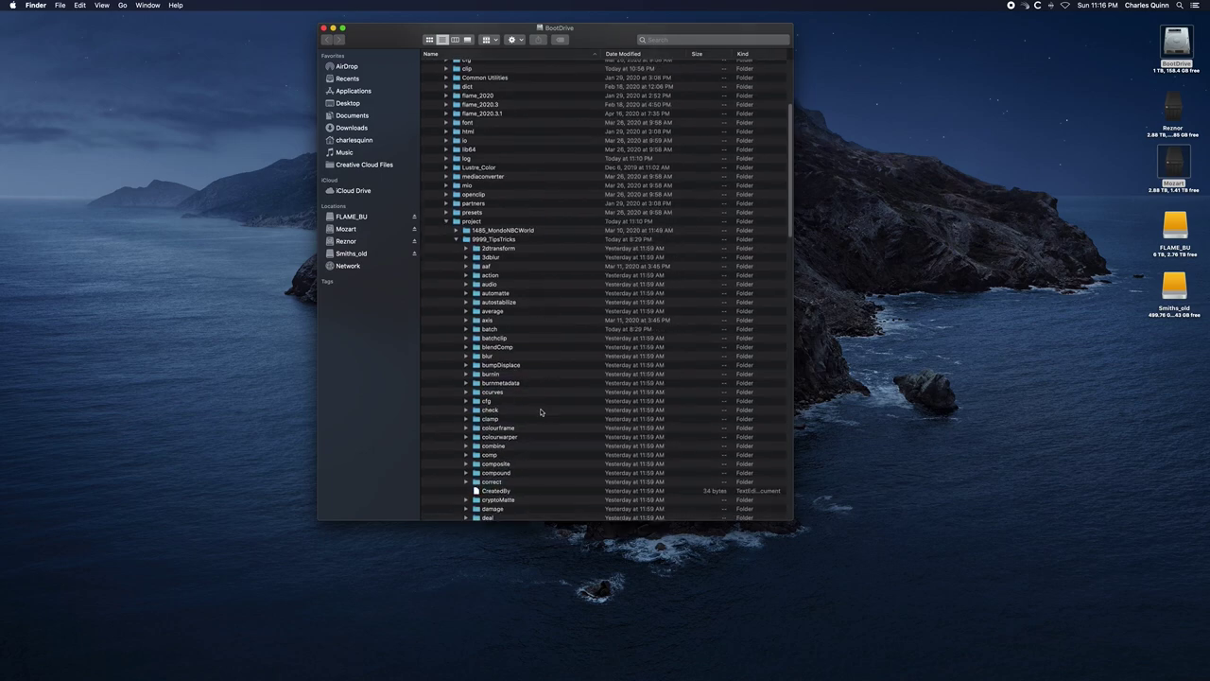
scroll(541, 412, up, 5)
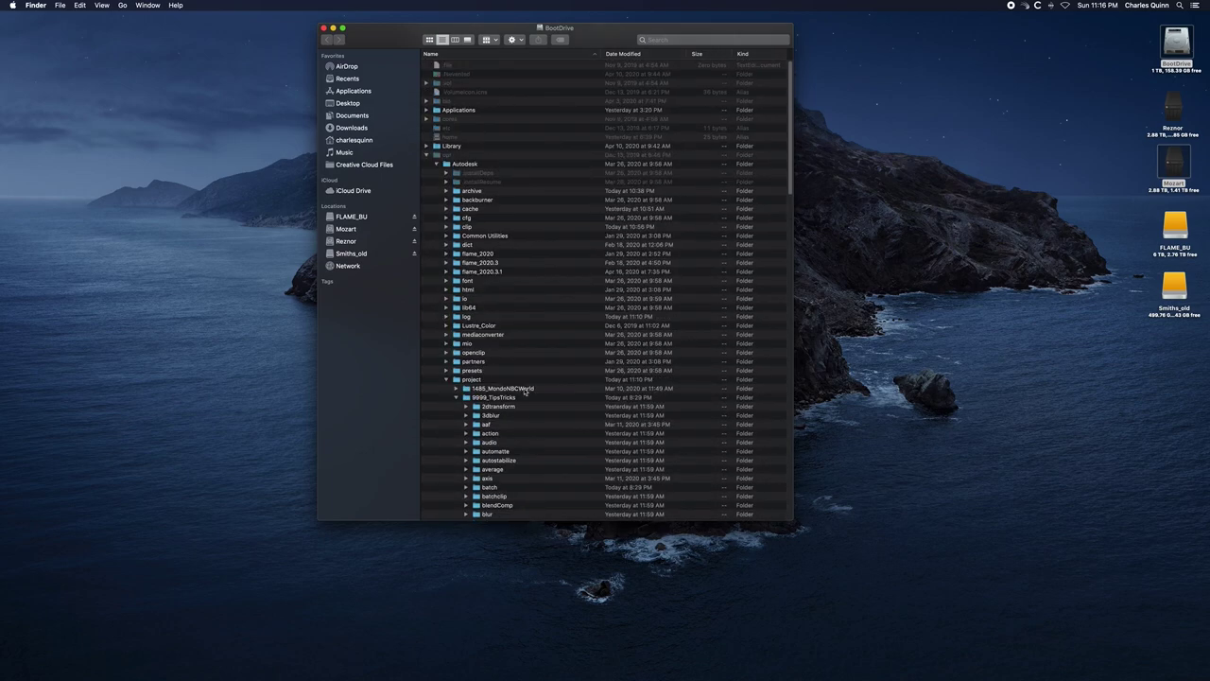
- Collapse the opt folder on BootDrive, then turn the display of hidden files off and back on
click(426, 156)
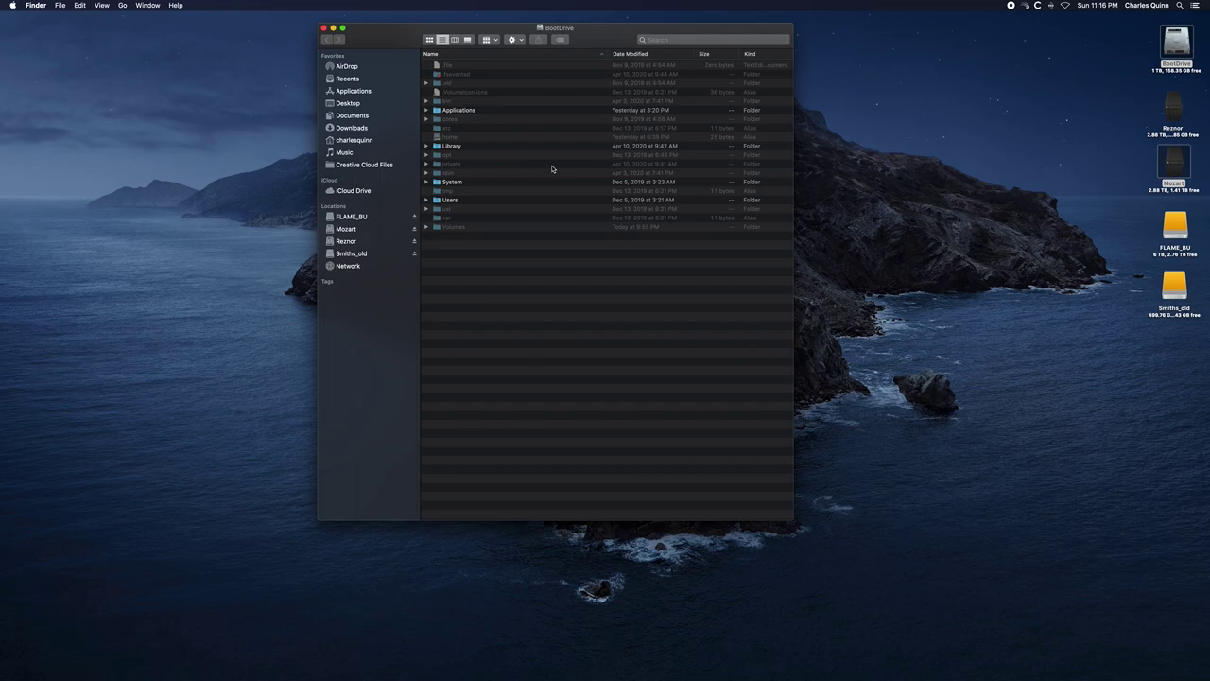
key(super+shift+period)
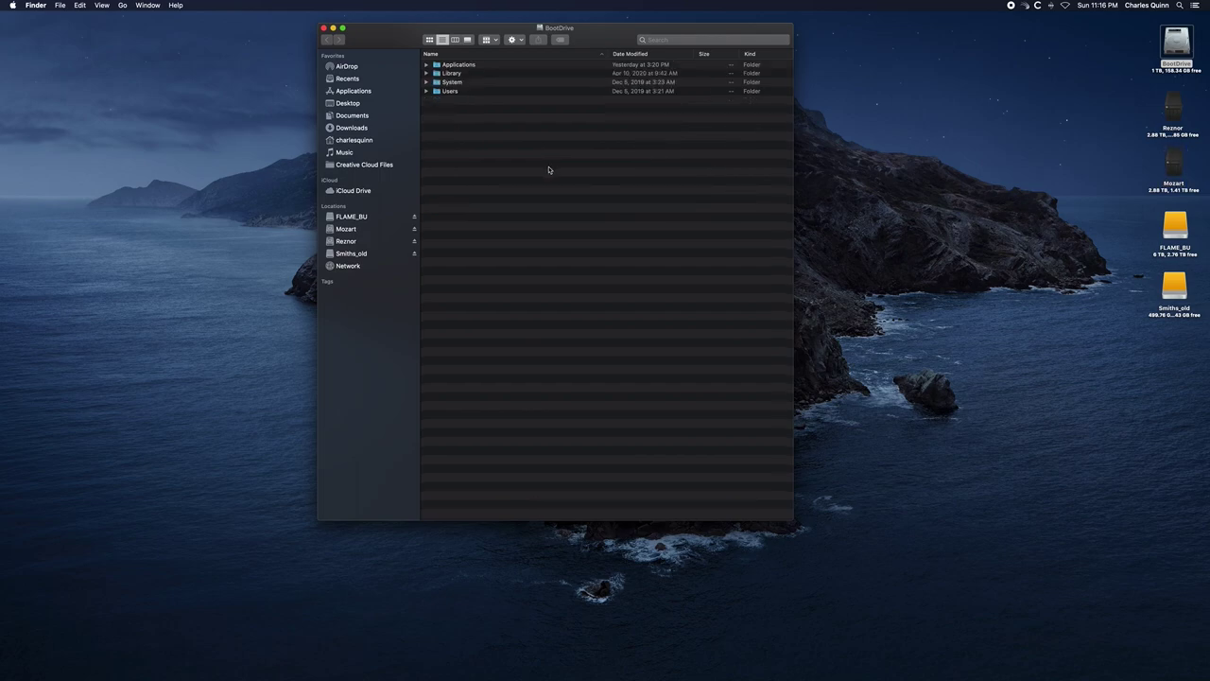
key(super+shift+period)
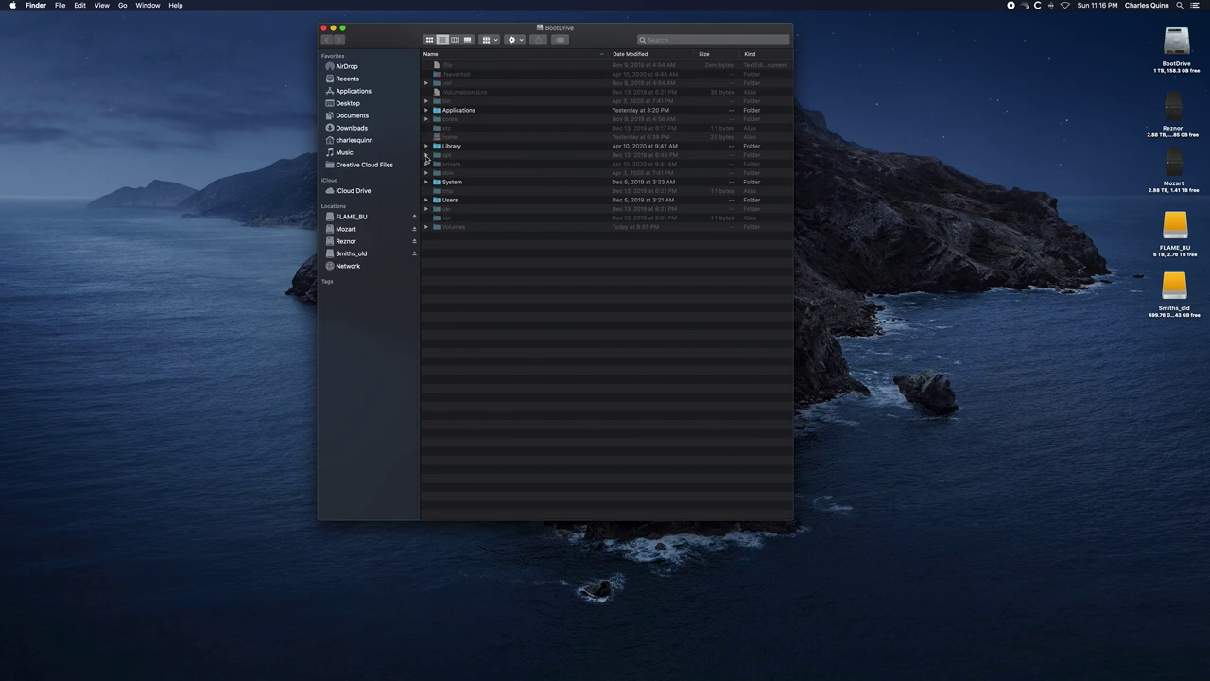
- Expand opt to view the Autodesk directory, collapse its project folder, and close the BootDrive window
click(426, 155)
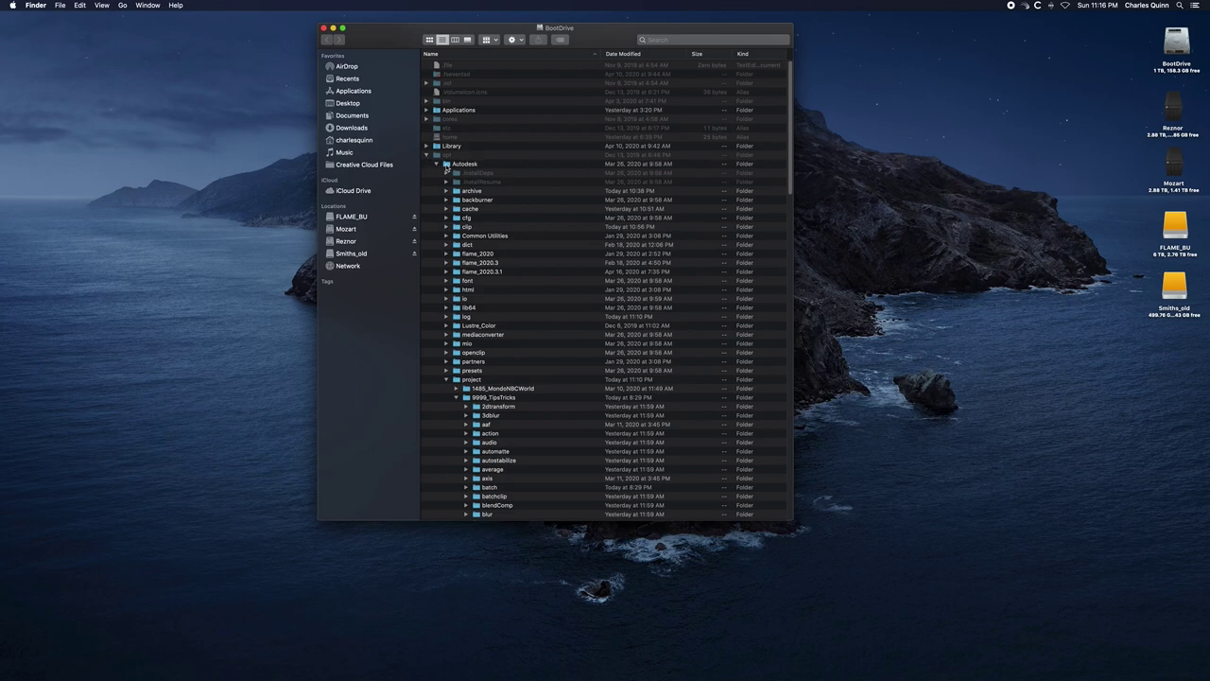
click(437, 164)
click(437, 165)
click(446, 380)
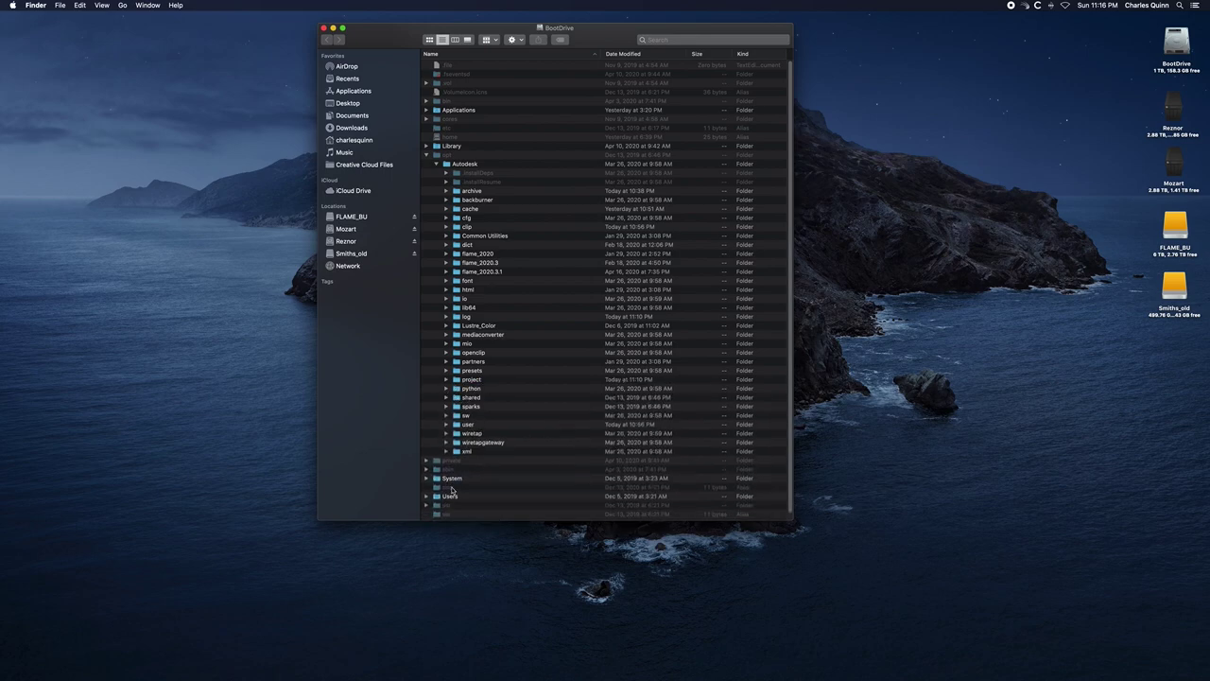
click(322, 29)
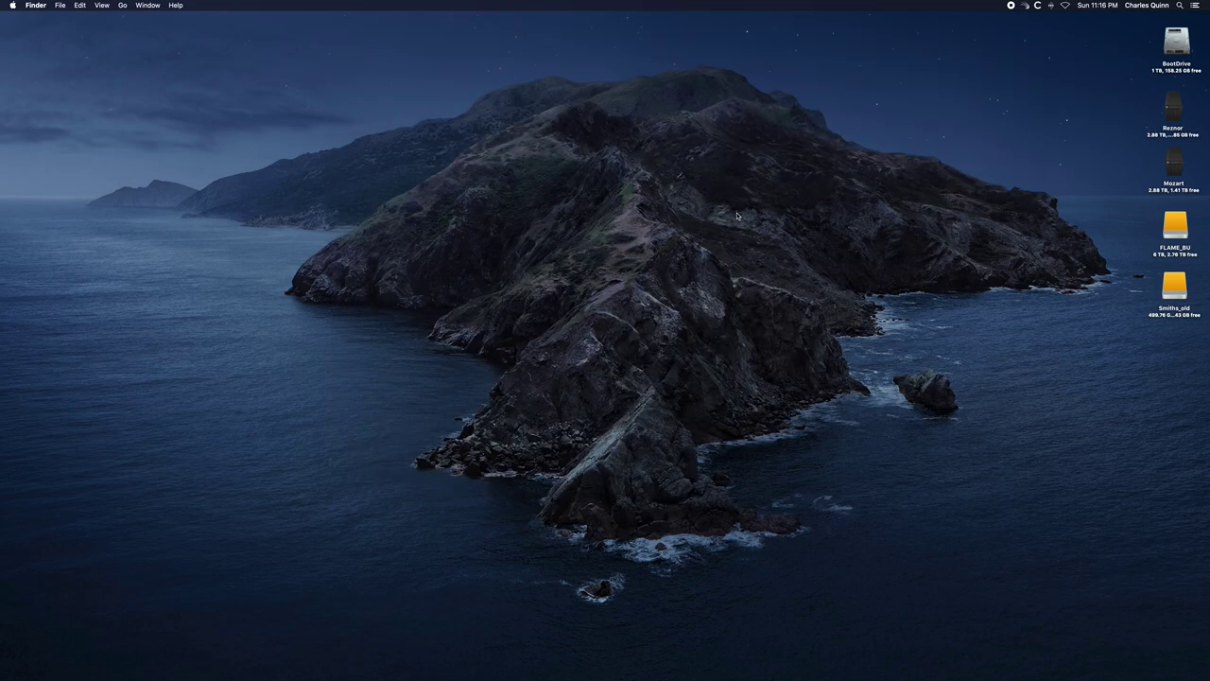